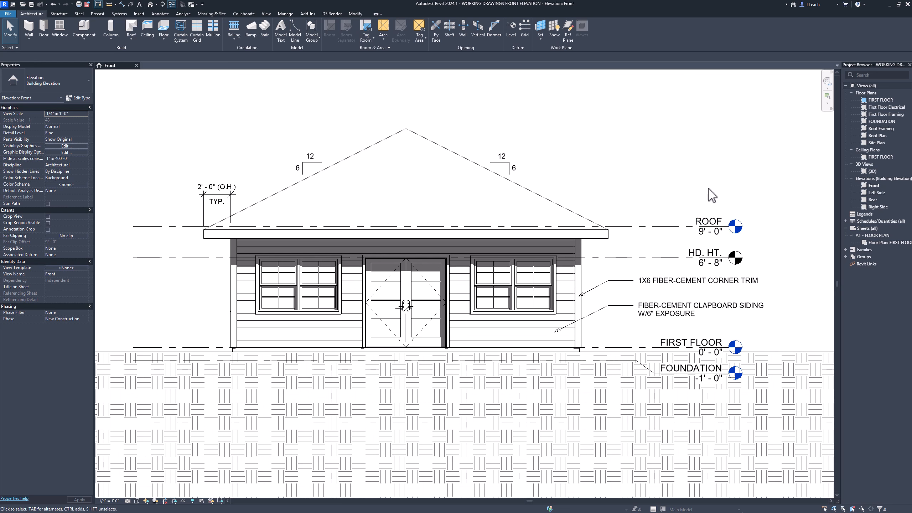
left_click(716, 226)
right_click(716, 222)
key("Escape")
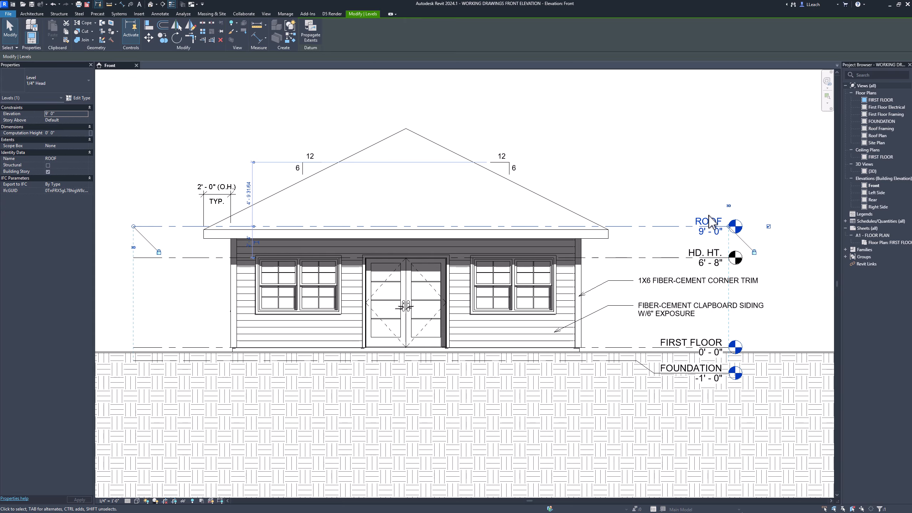
left_click(708, 221)
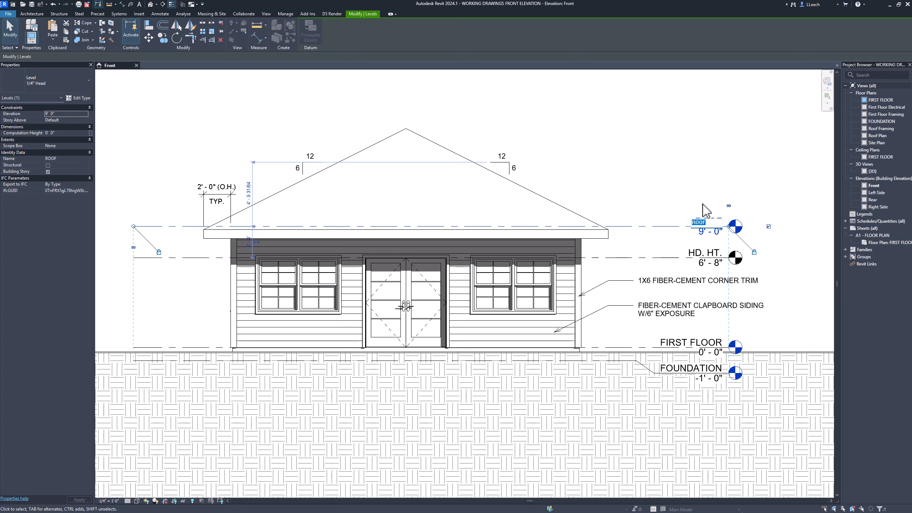
left_click(703, 204)
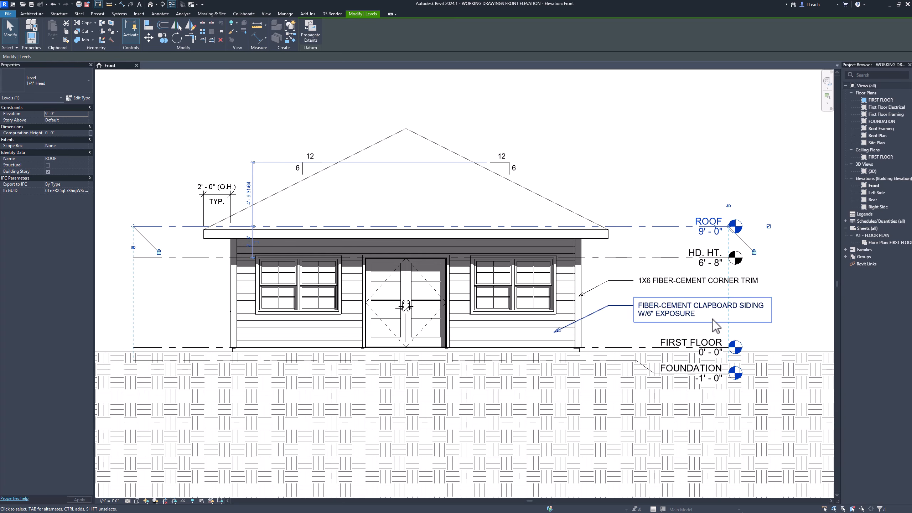
double_click(684, 345)
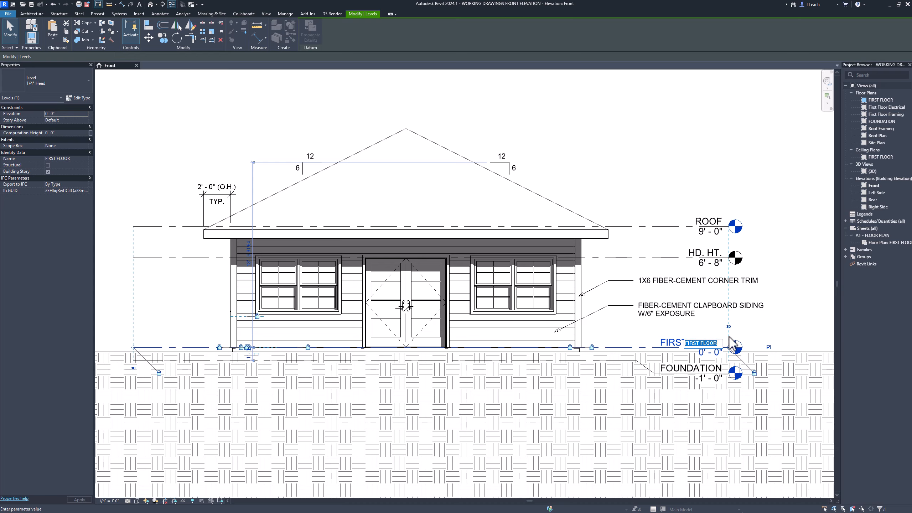
left_click(688, 146)
left_click(691, 161)
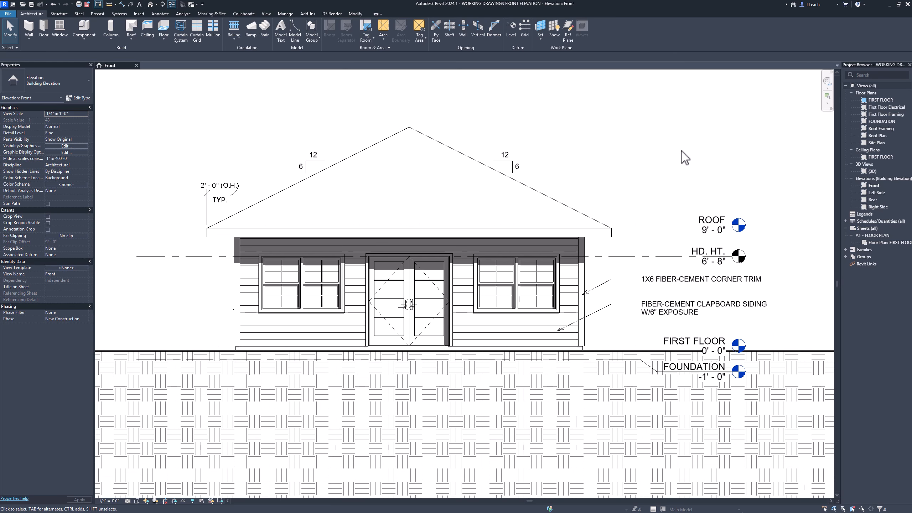
- Copy the corner trim and clapboard siding notes together with both 6:12 roof pitch symbols to the clipboard
left_click(667, 311)
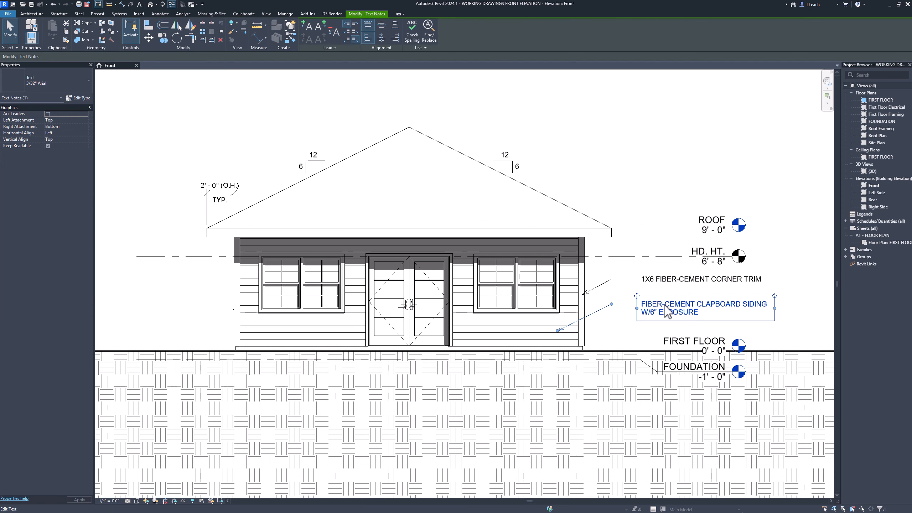
left_click(666, 283, "ctrl")
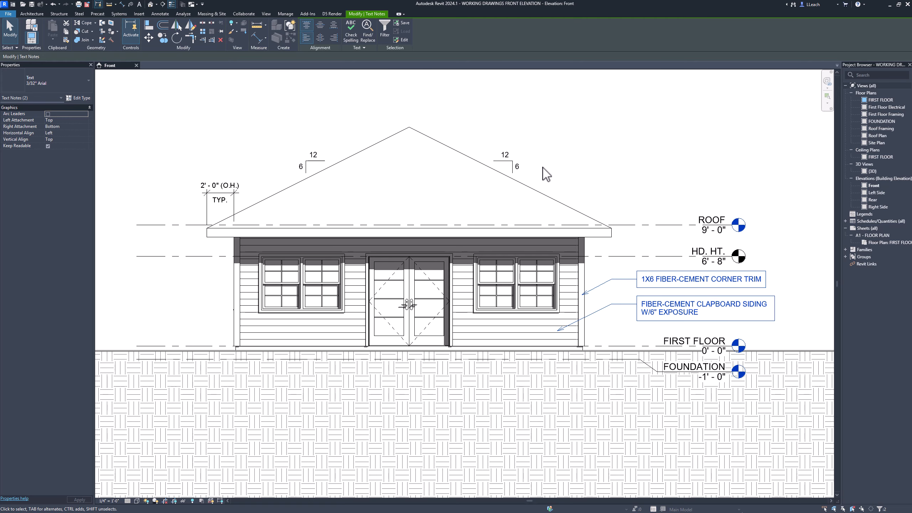
left_click_drag(535, 170, 501, 138)
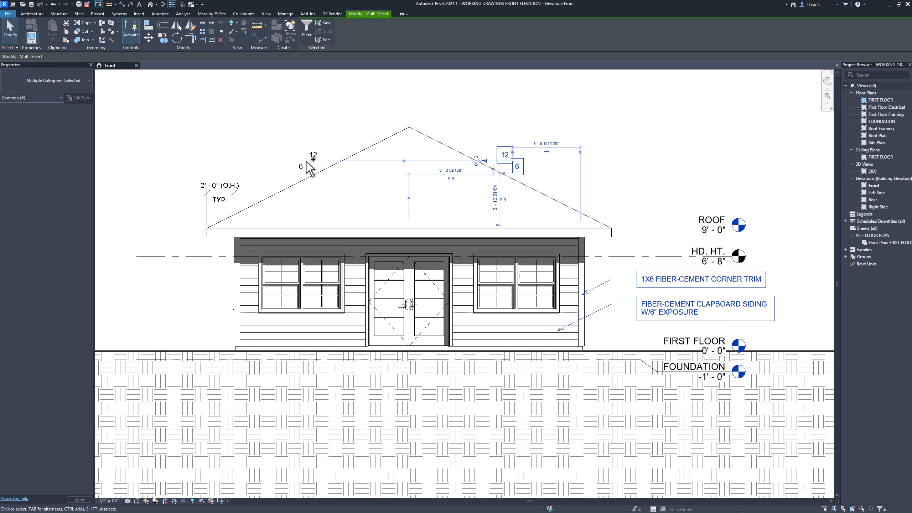
left_click(305, 159, "ctrl")
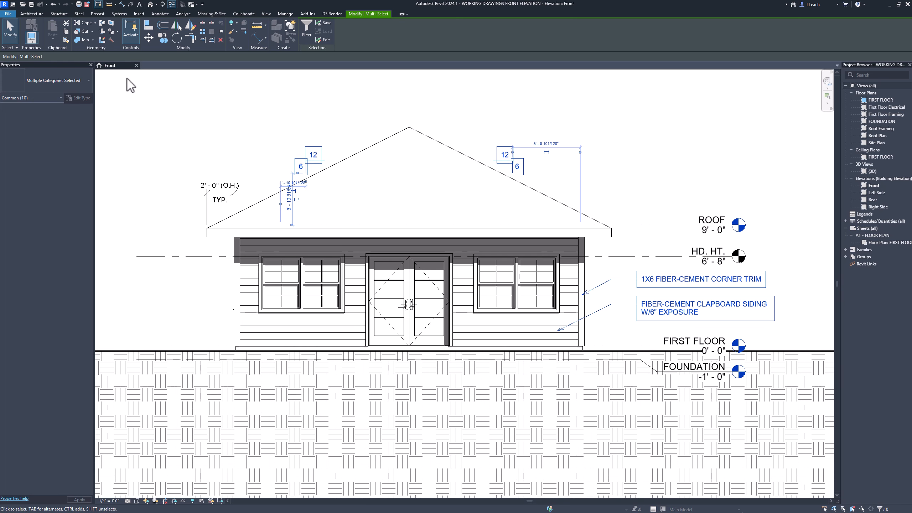
left_click(66, 32)
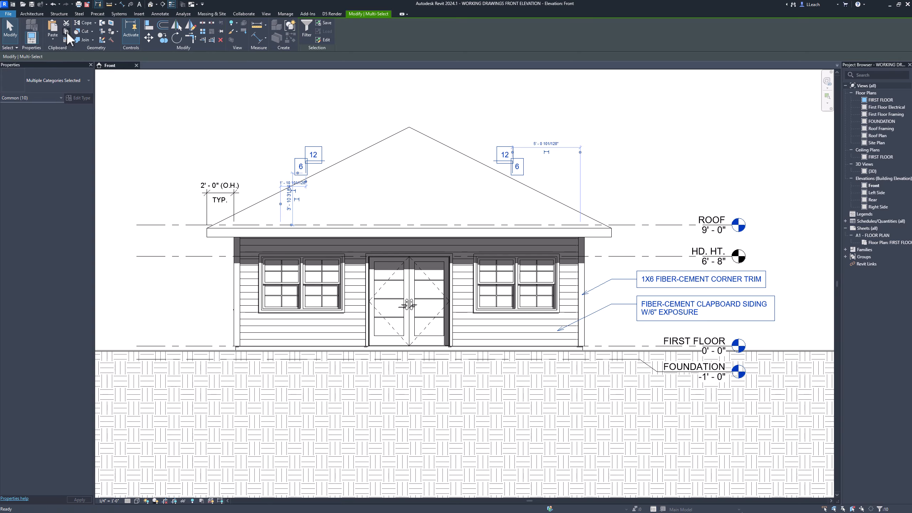
left_click(646, 158)
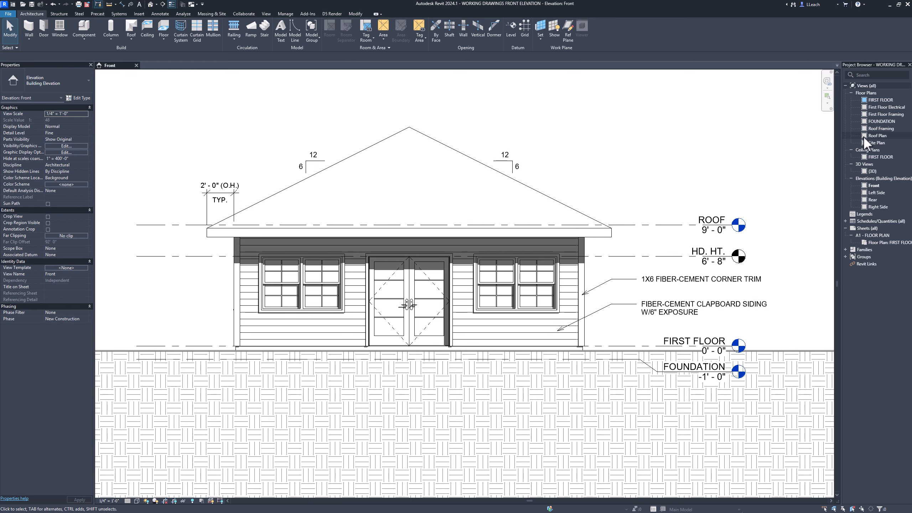
- Open the Right Side elevation view and inspect the HD. HT. level line and its label
double_click(876, 206)
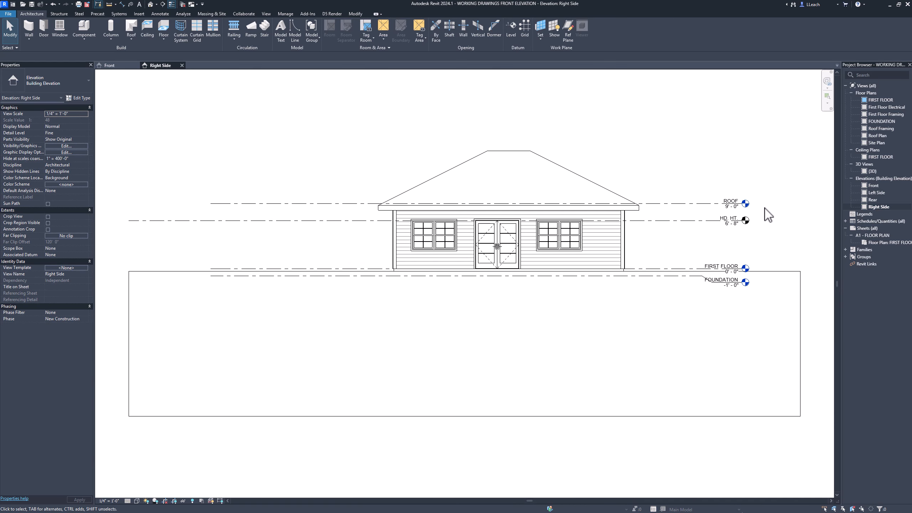
middle_click_drag(614, 188, 536, 193)
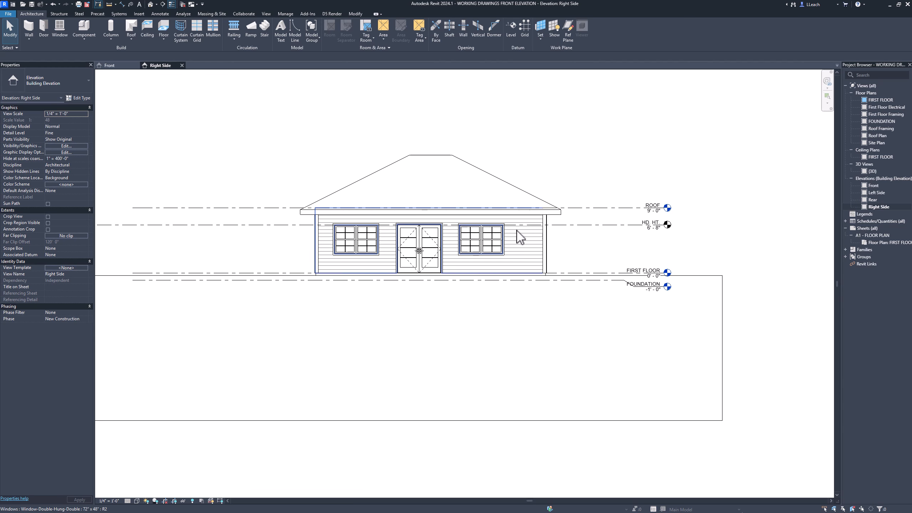
scroll(589, 249, "up", 1)
middle_click_drag(621, 260, 472, 245)
scroll(523, 238, "up", 5)
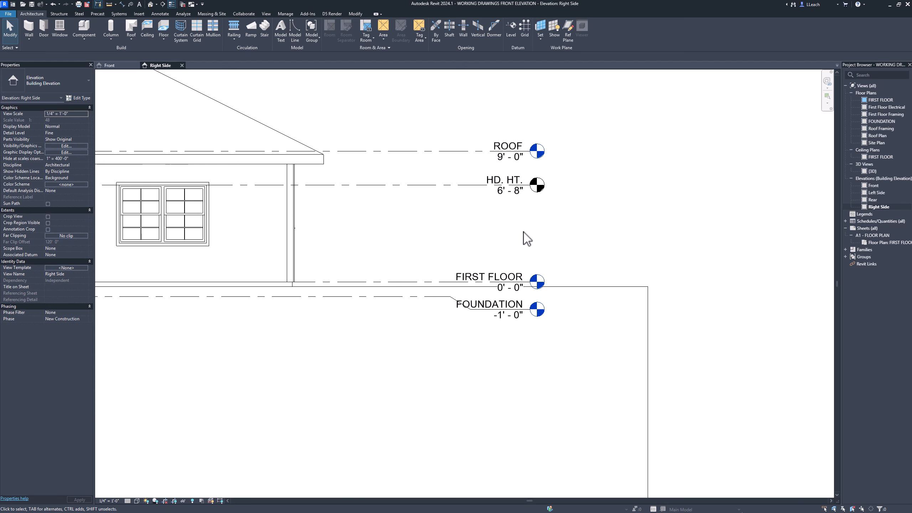
middle_click_drag(533, 235, 529, 233)
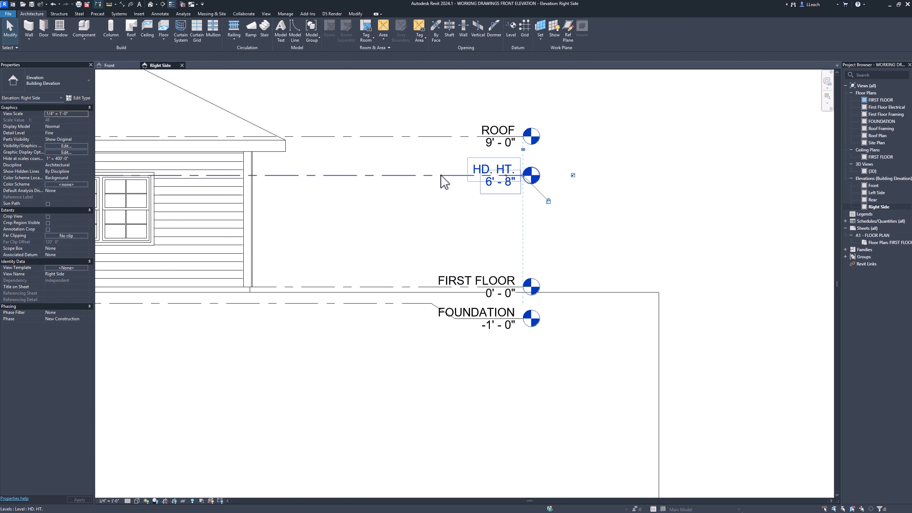
left_click(501, 180)
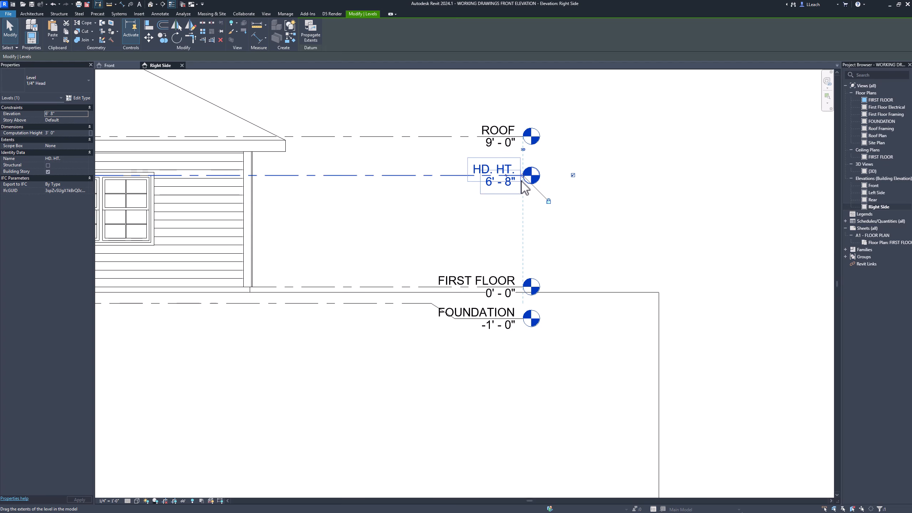
left_click(500, 247)
- Shift both elbow points of the FOUNDATION level line toward the building so the bend clears the level name
scroll(466, 319, "up", 1)
scroll(466, 320, "up", 3)
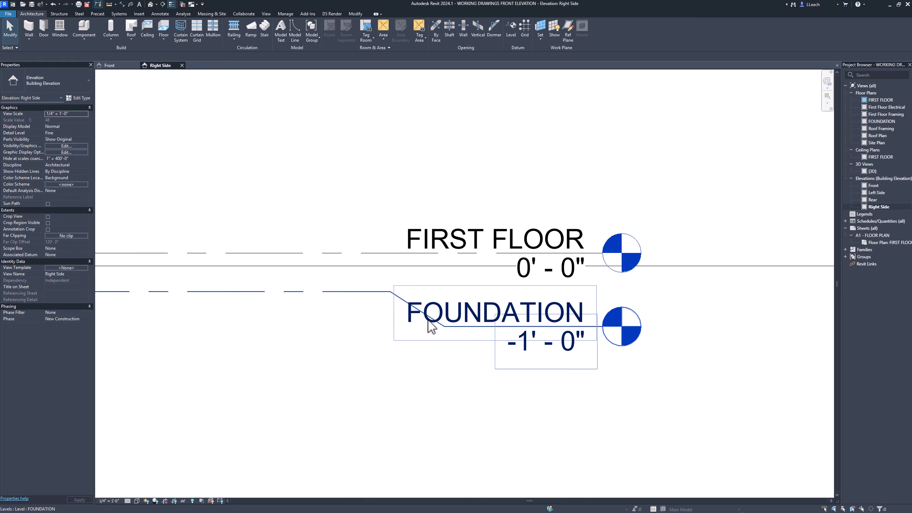
left_click(291, 297)
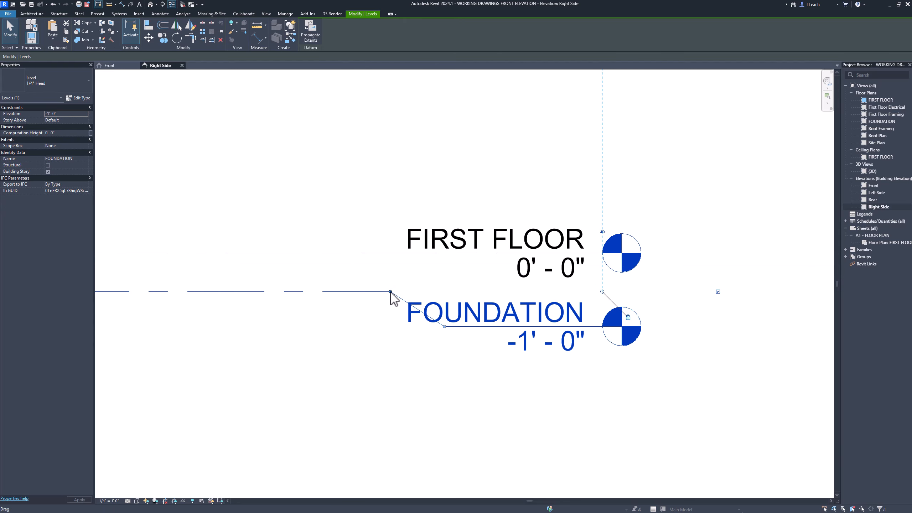
left_click_drag(391, 292, 343, 292)
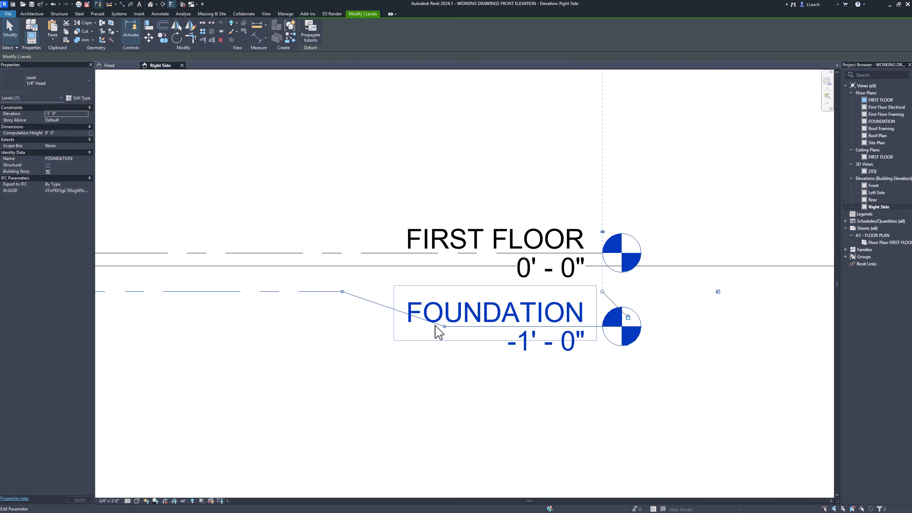
left_click_drag(444, 327, 404, 327)
left_click(371, 218)
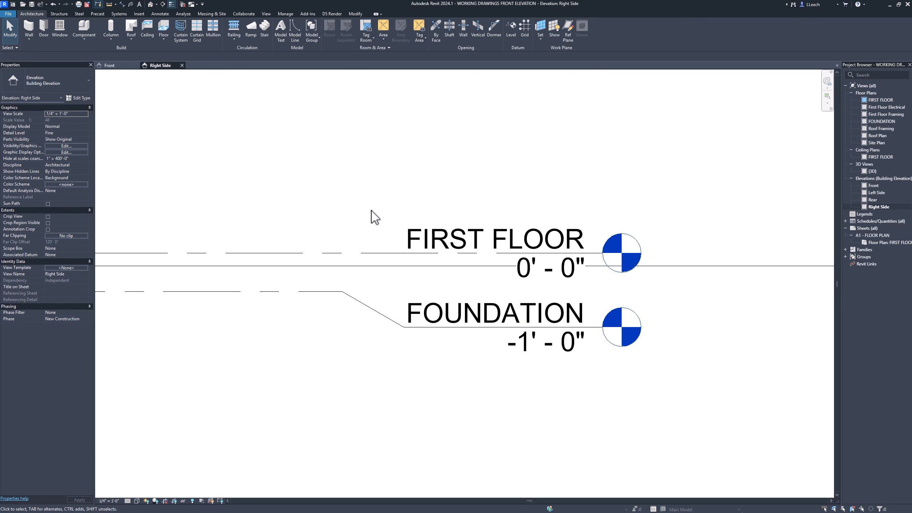
- Shorten the left end of the HD. HT. level line so it aligns with the ends of the other levels
scroll(371, 211, "down", 5)
middle_click_drag(372, 211, 537, 252)
scroll(415, 263, "down", 1)
scroll(515, 228, "down", 1)
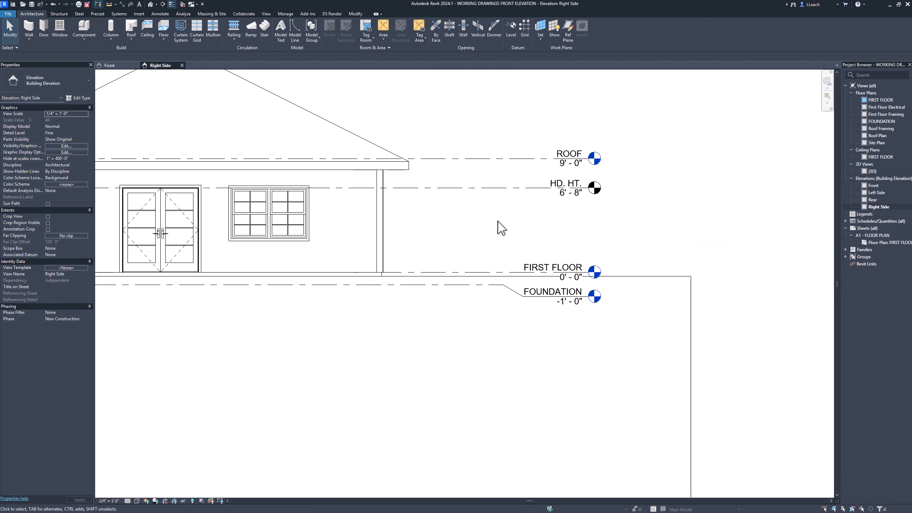
scroll(500, 227, "down", 1)
middle_click_drag(495, 224, 657, 239)
middle_click_drag(425, 228, 643, 231)
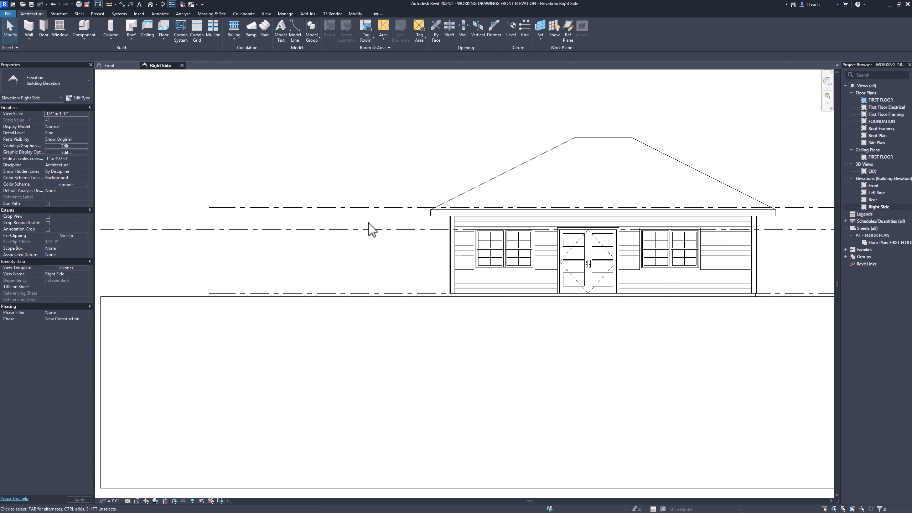
scroll(372, 229, "down", 1)
left_click(179, 228)
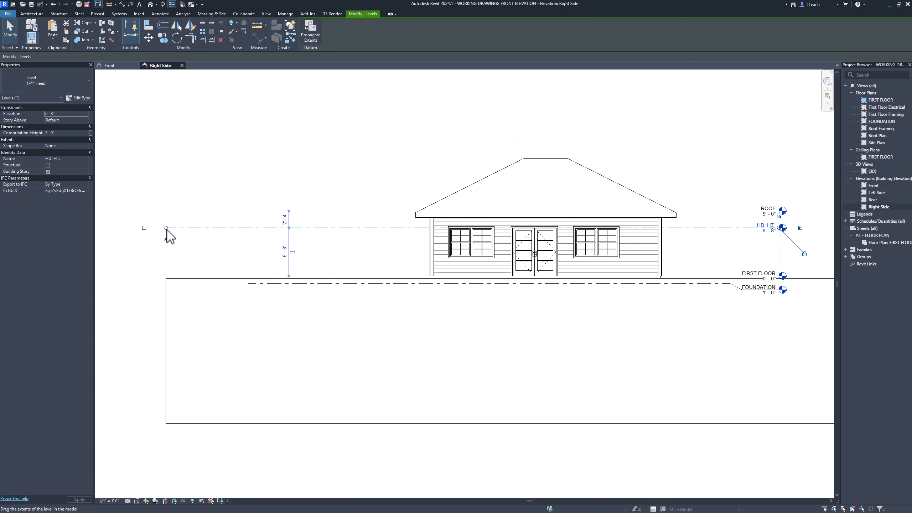
left_click_drag(166, 228, 248, 243)
key("Escape")
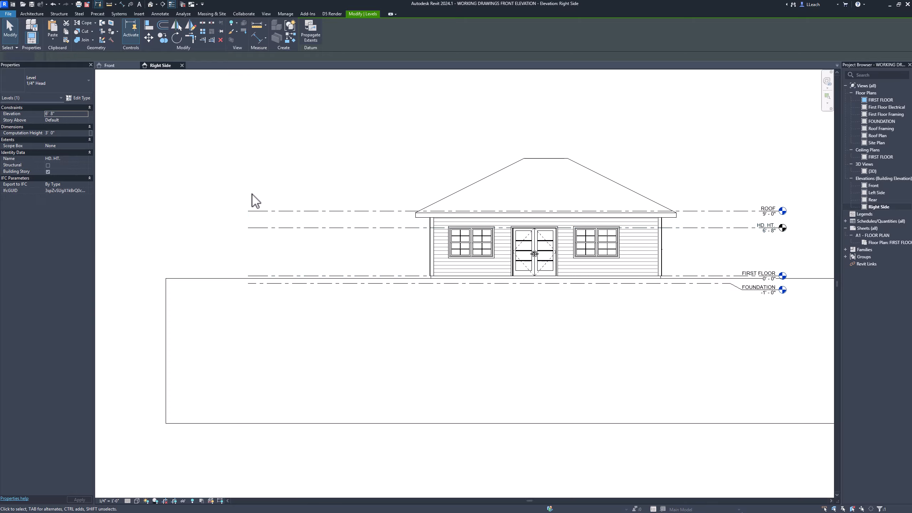
- Pull the aligned left ends of all level lines in together to just outside the roof overhang
left_click(255, 229)
left_click_drag(248, 228, 373, 228)
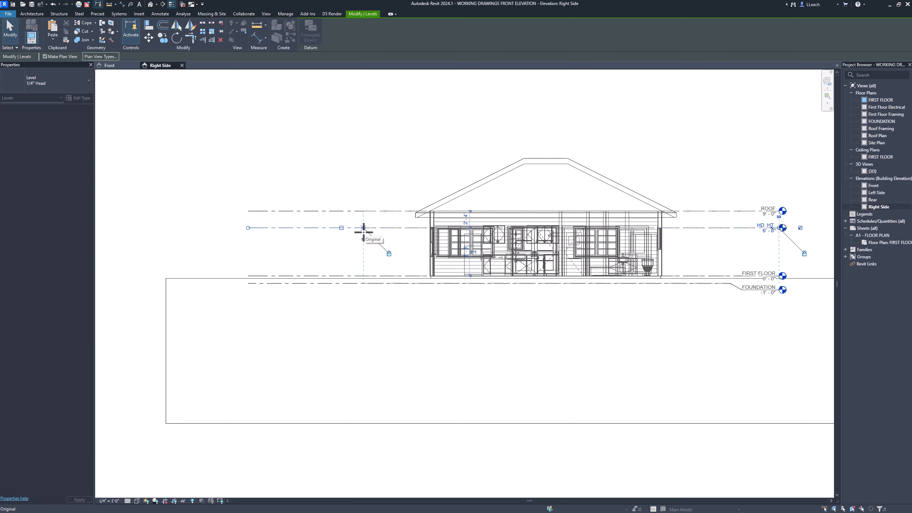
key("Escape")
- Paste the copied notes and pitch symbols from the clipboard above the roof of the right side elevation
middle_click_drag(533, 198, 401, 190)
scroll(374, 199, "up", 1)
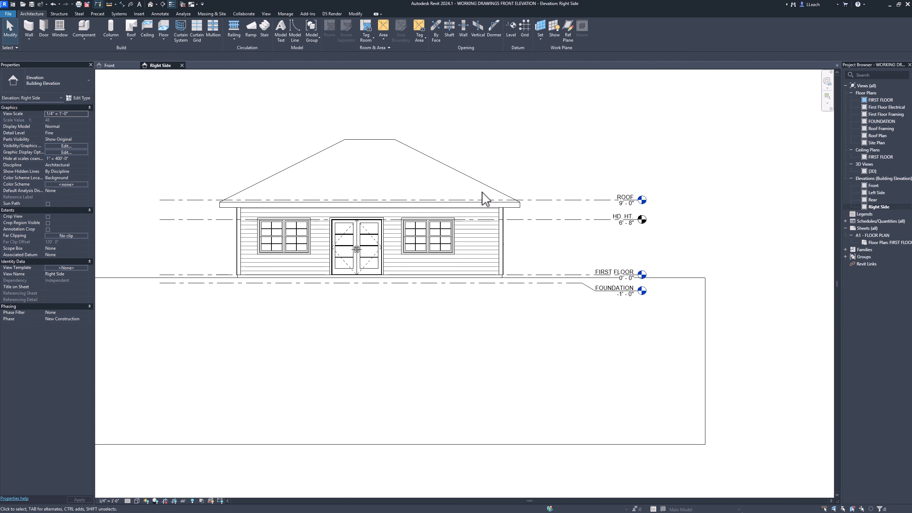
mouse_move(495, 201)
middle_mouse_down()
mouse_move(505, 191)
mouse_move(485, 222)
mouse_move(427, 231)
middle_mouse_up()
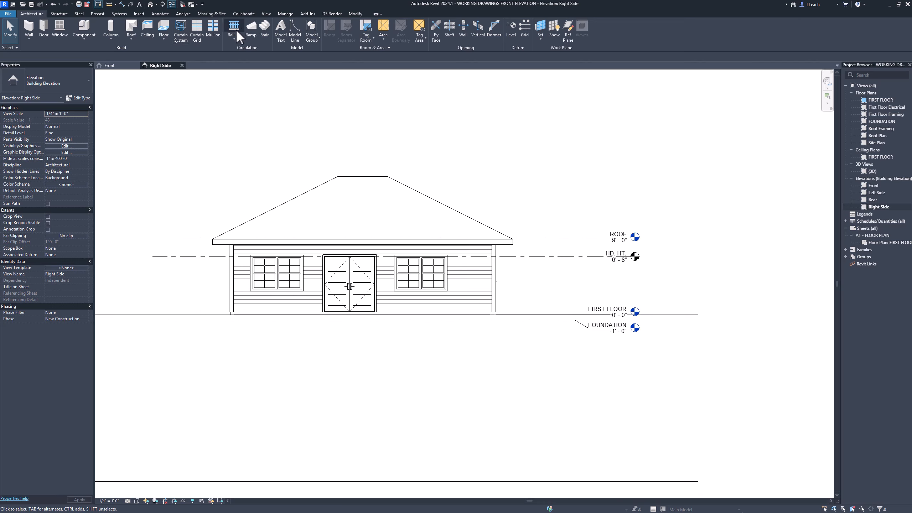
left_click(354, 14)
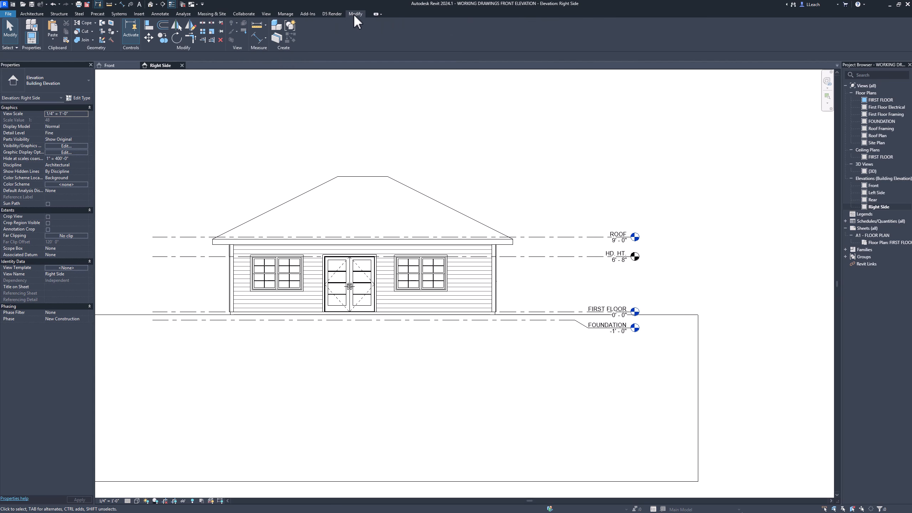
left_click(52, 39)
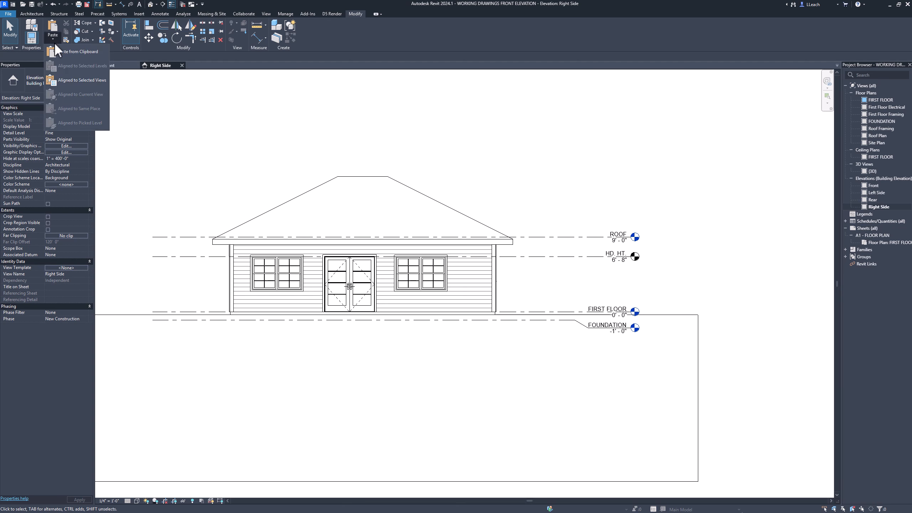
left_click(70, 54)
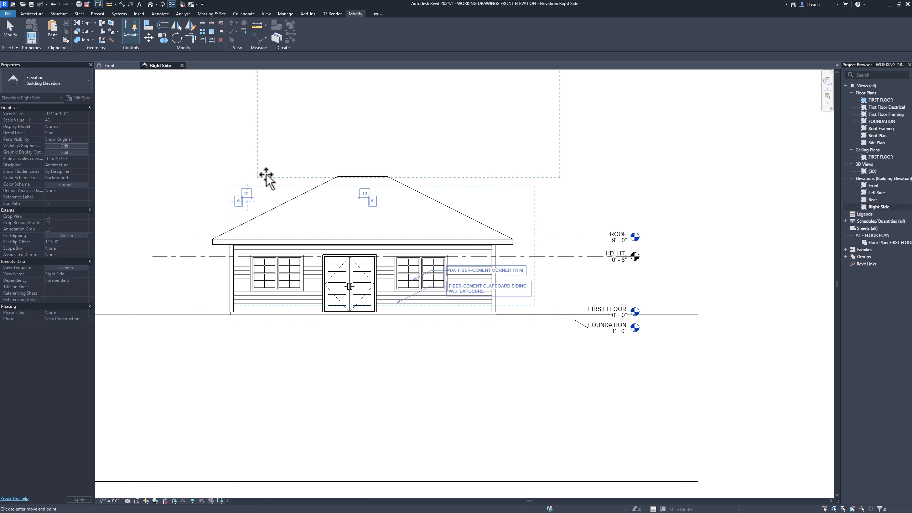
middle_click_drag(322, 208, 345, 223)
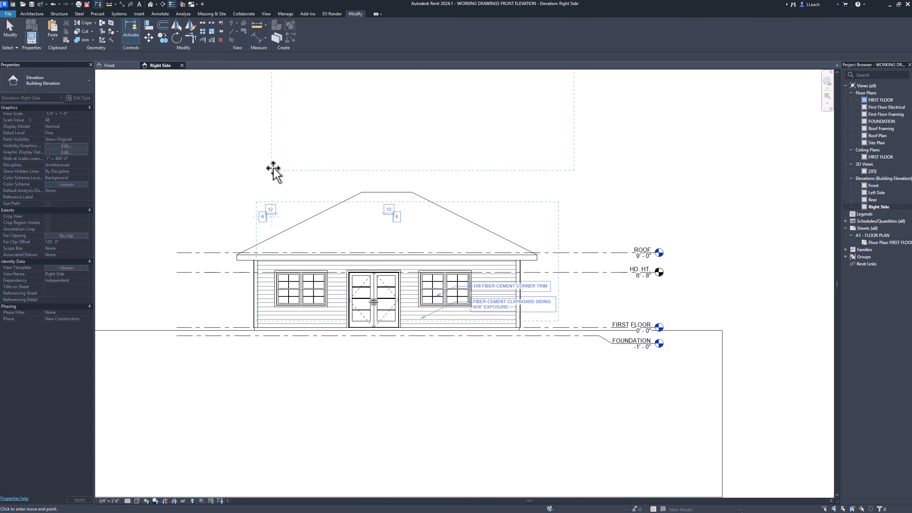
left_click(250, 177)
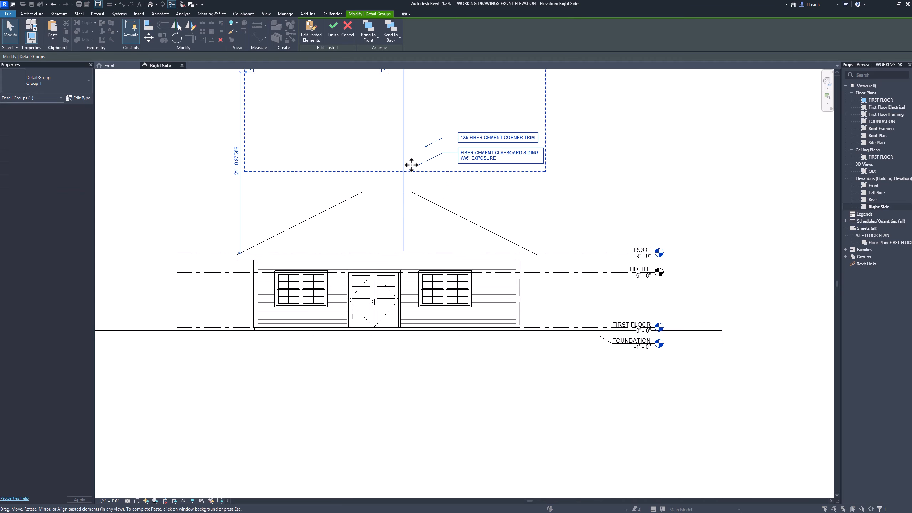
scroll(380, 177, "up", 1)
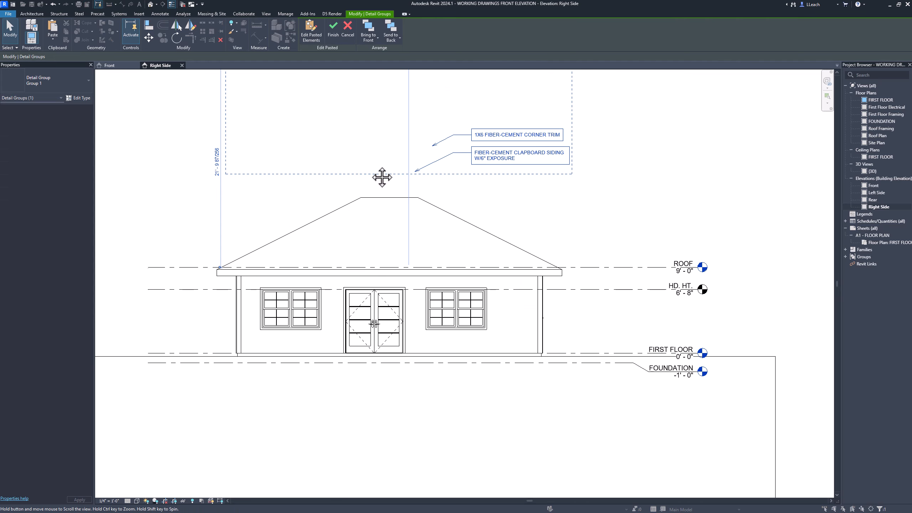
middle_click_drag(380, 177, 368, 256)
left_click(445, 147)
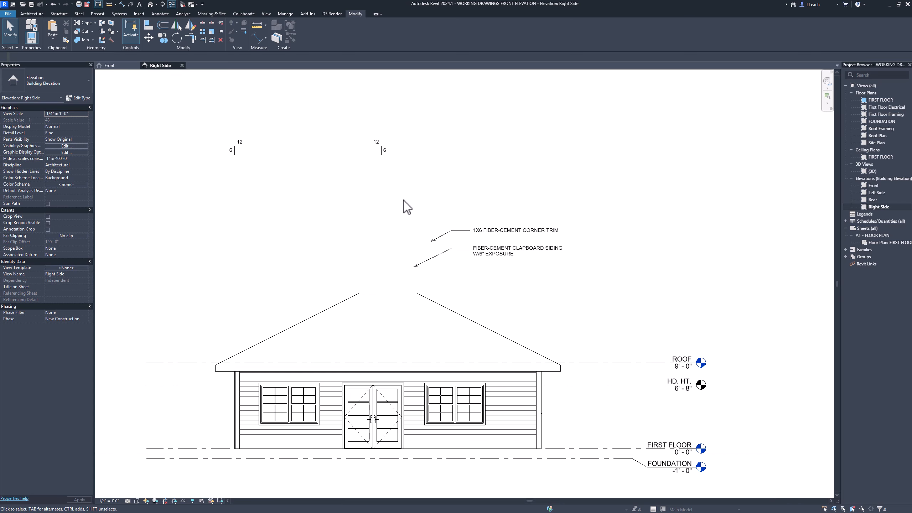
- Move both siding and trim notes down so their leaders point to the right corner trim and the clapboard siding
left_click_drag(405, 208, 624, 291)
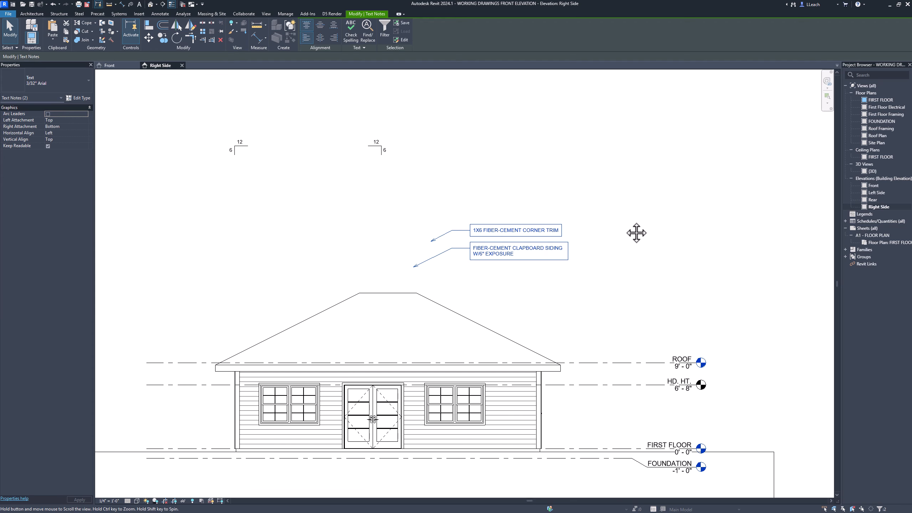
middle_click_drag(634, 232, 516, 224)
left_click_drag(442, 222, 546, 382)
left_click_drag(545, 382, 546, 382)
left_click(545, 289)
- Move the right-hand 6:12 pitch symbol down onto the right slope of the roof
left_click_drag(283, 102, 365, 176)
left_click_drag(350, 134, 437, 289)
left_click(474, 256)
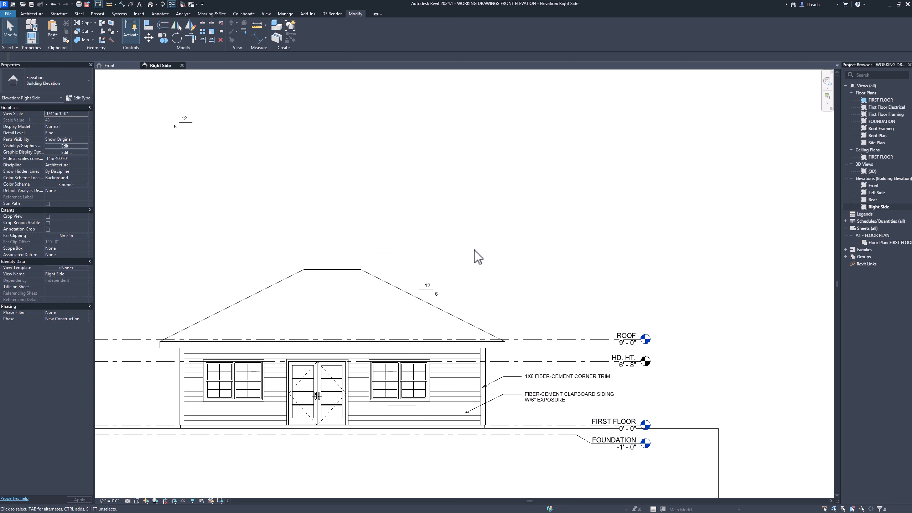
- Move the remaining 6:12 pitch symbol down beside the left slope of the roof
left_click_drag(167, 102, 230, 292)
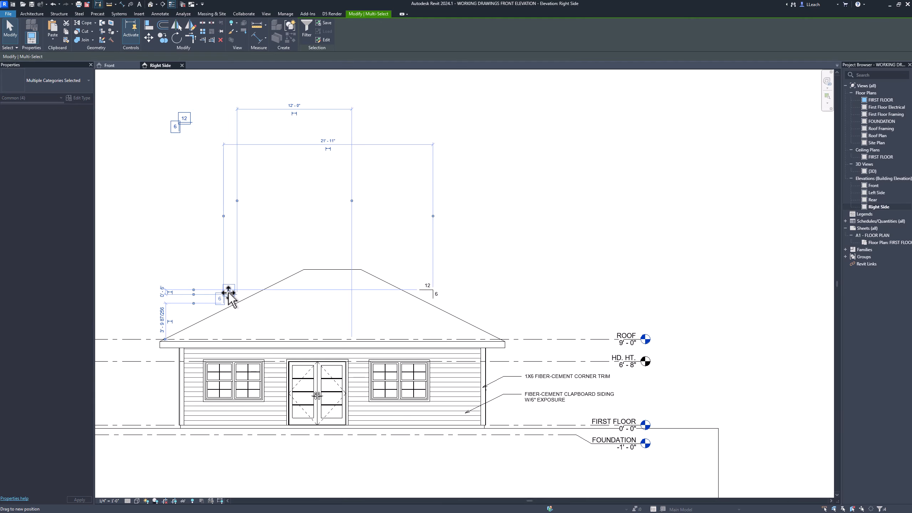
left_click(230, 228)
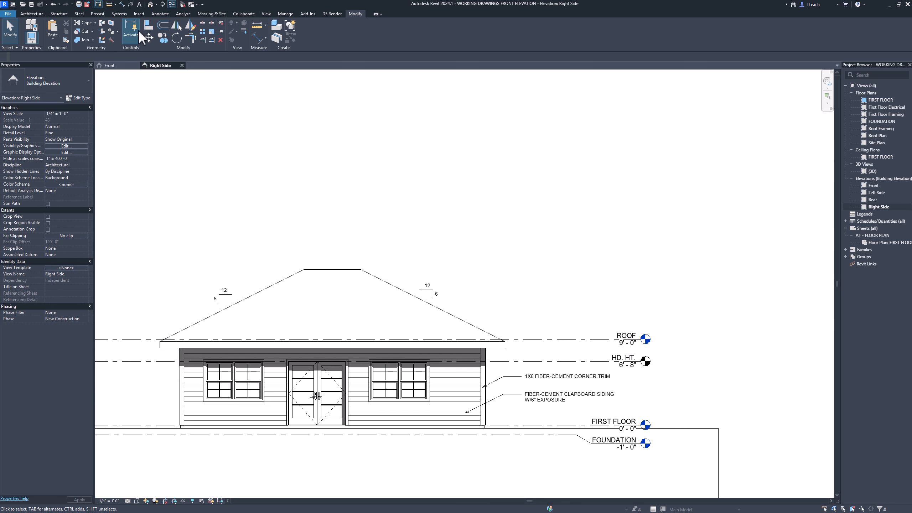
- Place a text note with a two-segment leader pointing to the right roof slope, with the text beyond the slope
left_click(165, 13)
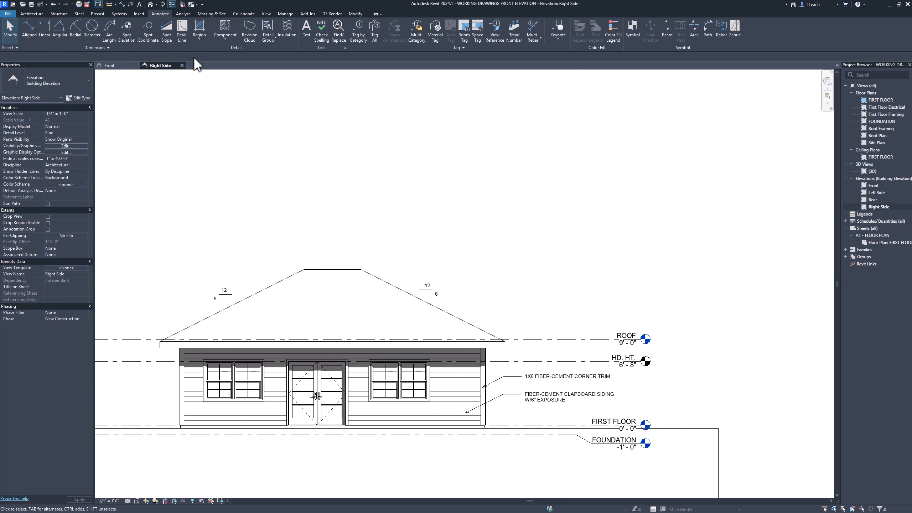
left_click(306, 33)
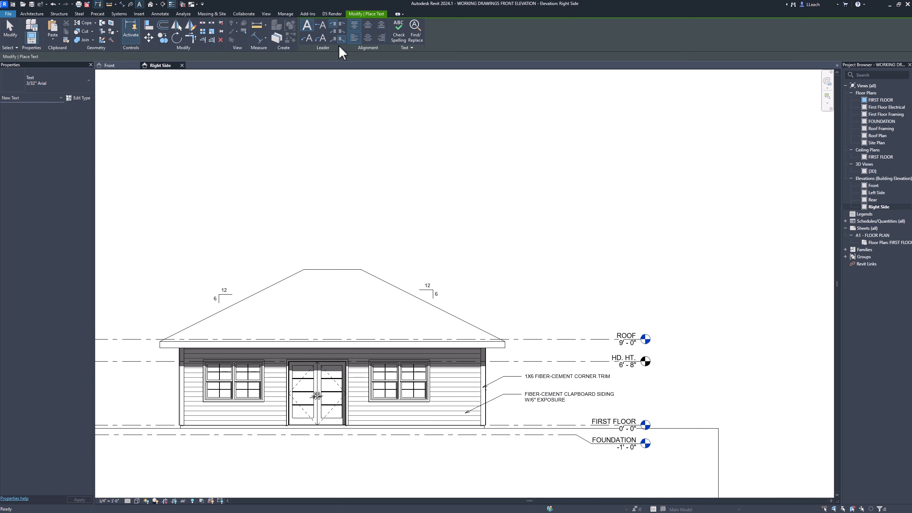
left_click(308, 39)
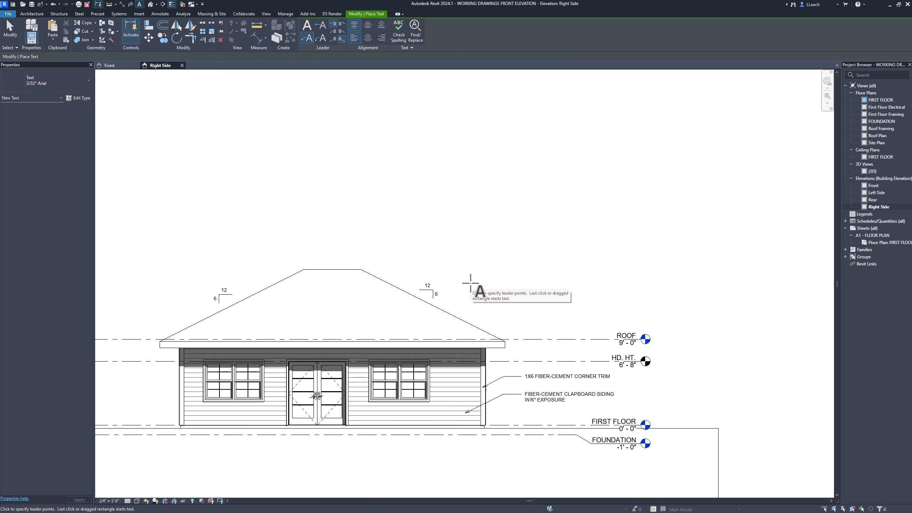
left_click(448, 324)
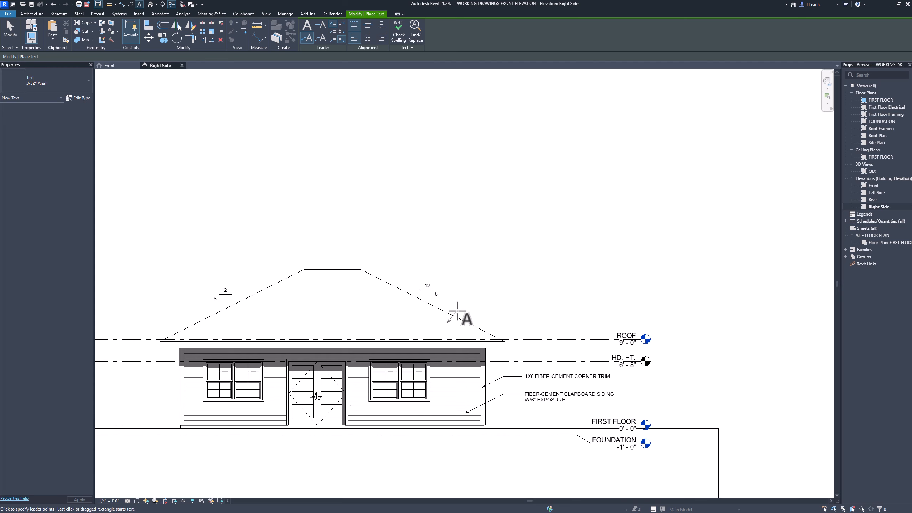
left_click(481, 304)
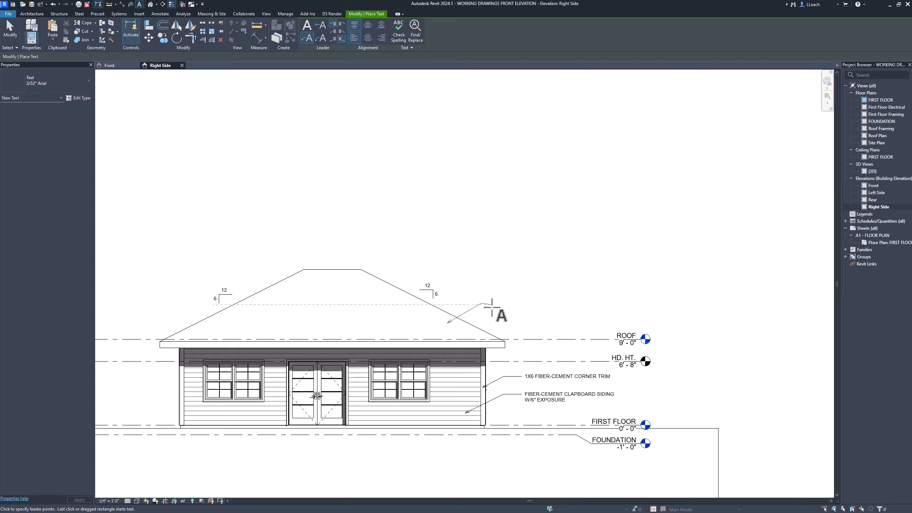
left_click(494, 305)
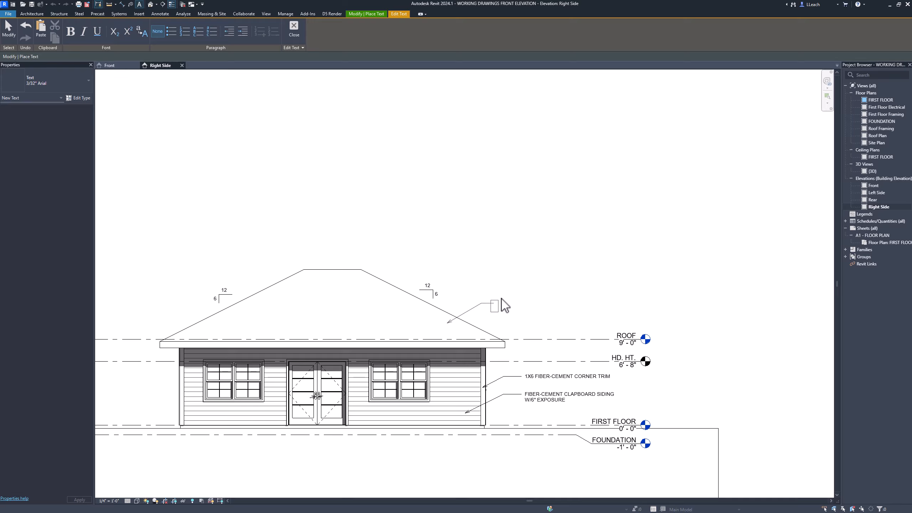
- Enter the roof note as two lines, "235# COMPOSITION SHINGLES" and "OVER 15# FELT.", and finish the text command
type("235")
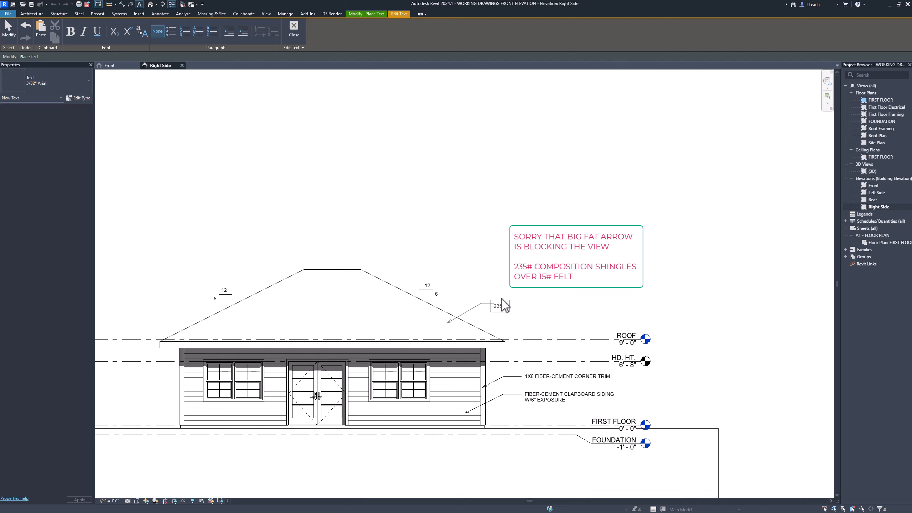
type("# COMPOSITION SHINGLES")
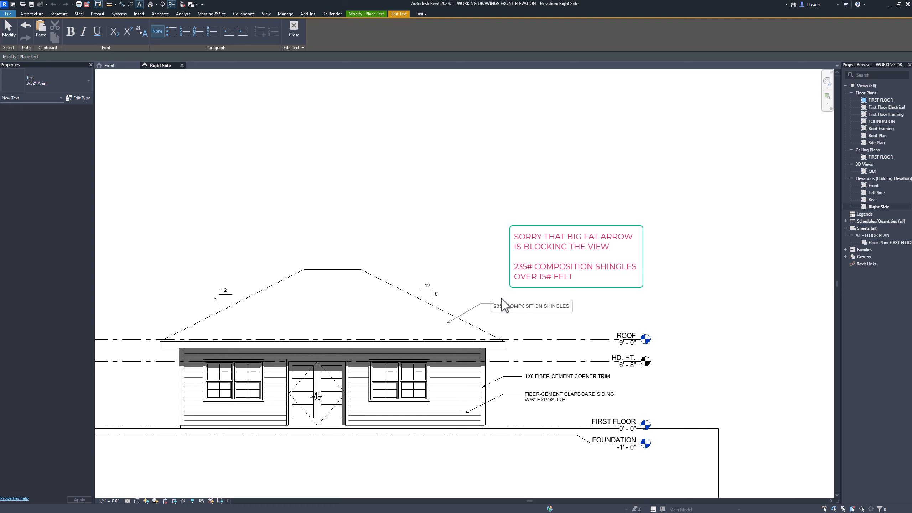
key("Return")
type("# FELT.")
left_click(499, 262)
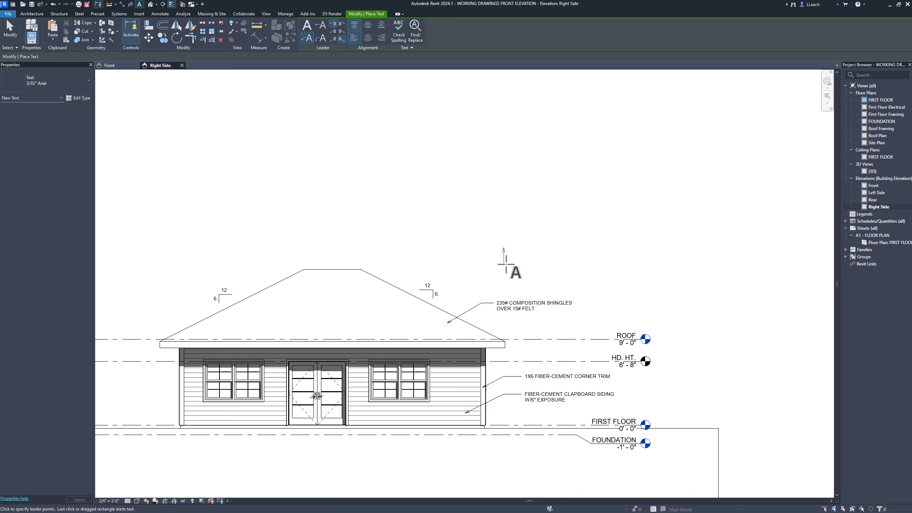
key("Escape")
key("Escape")
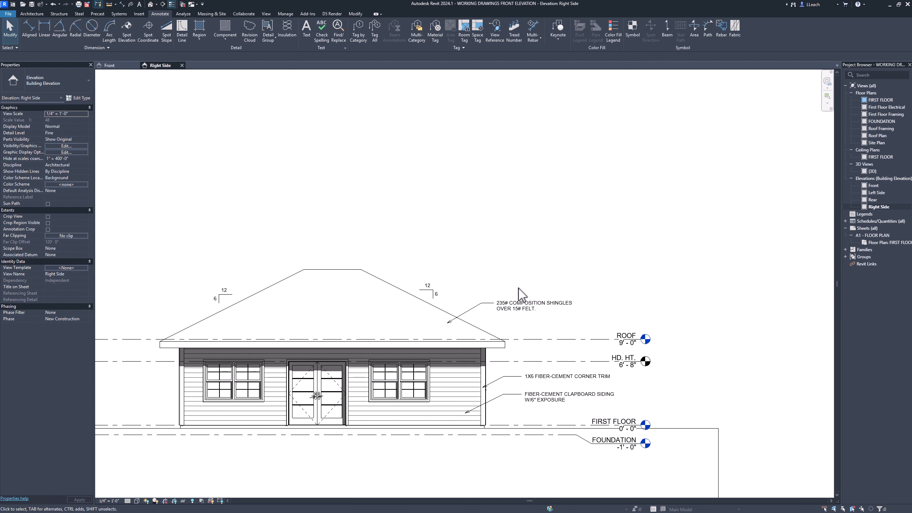
- Copy the composition shingles note to the clipboard and paste it into the Front elevation beside the roof
left_click(516, 307)
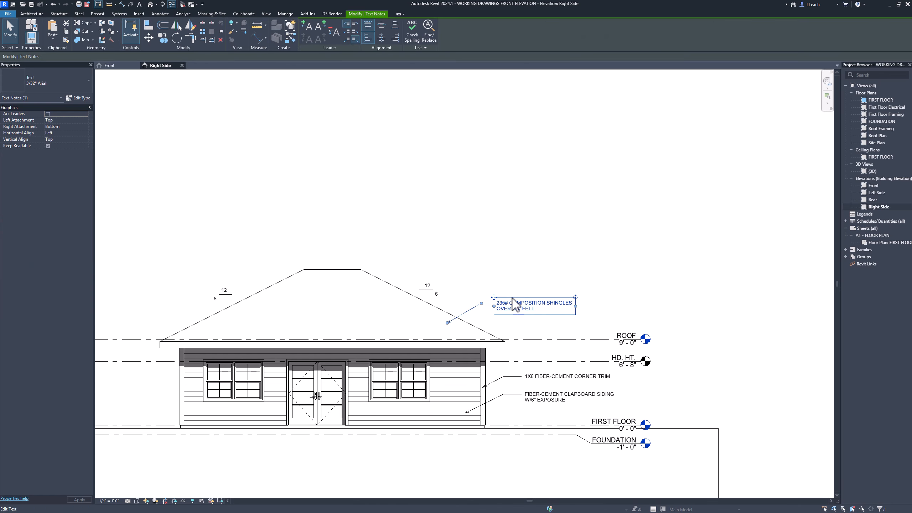
left_click(67, 33)
double_click(877, 184)
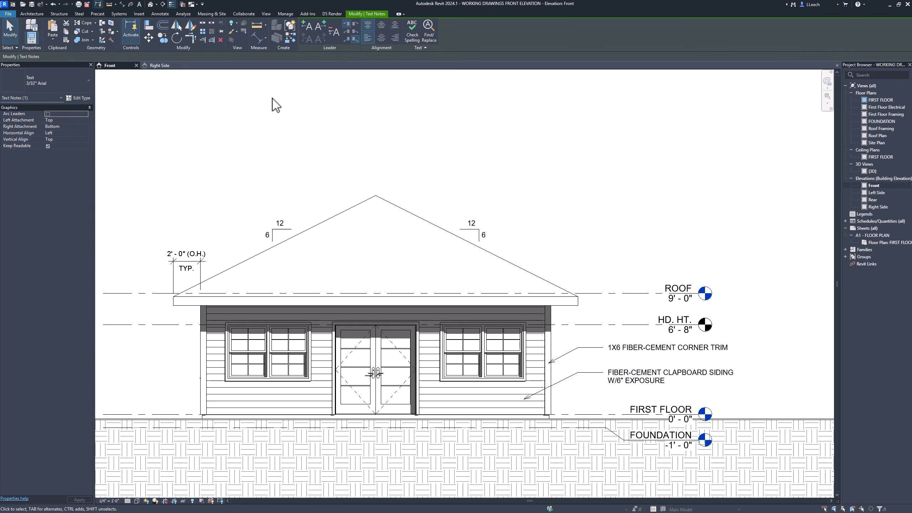
left_click(52, 38)
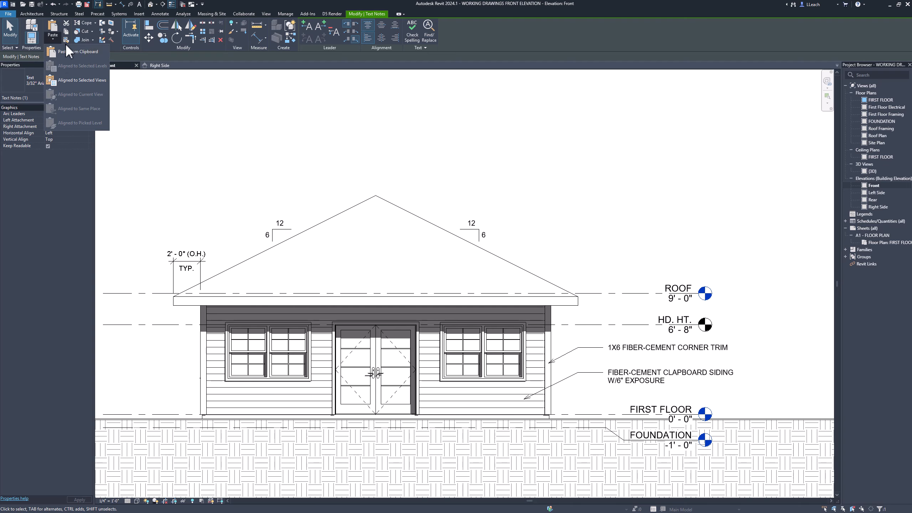
left_click(80, 53)
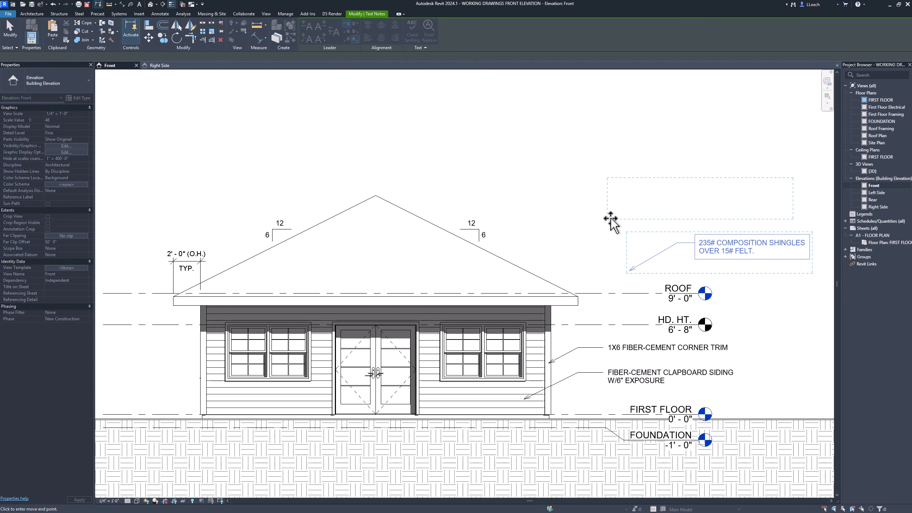
left_click(622, 207)
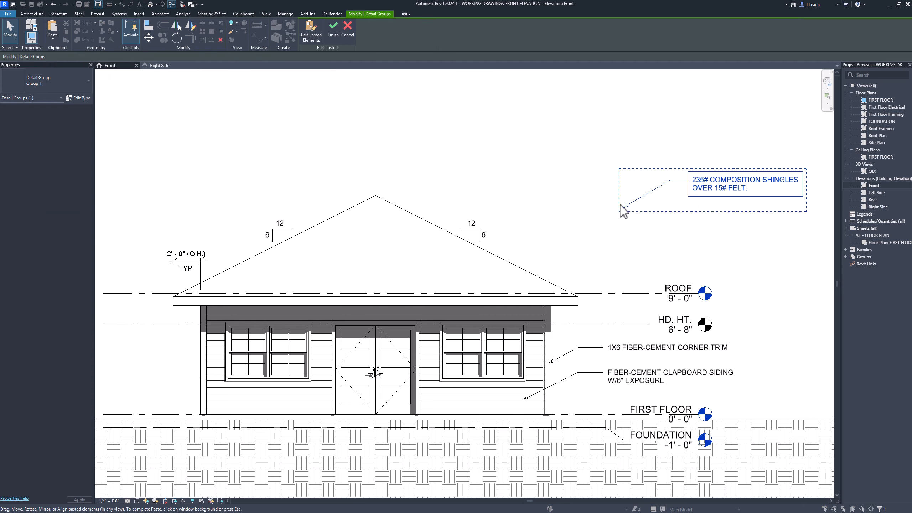
left_click(587, 214)
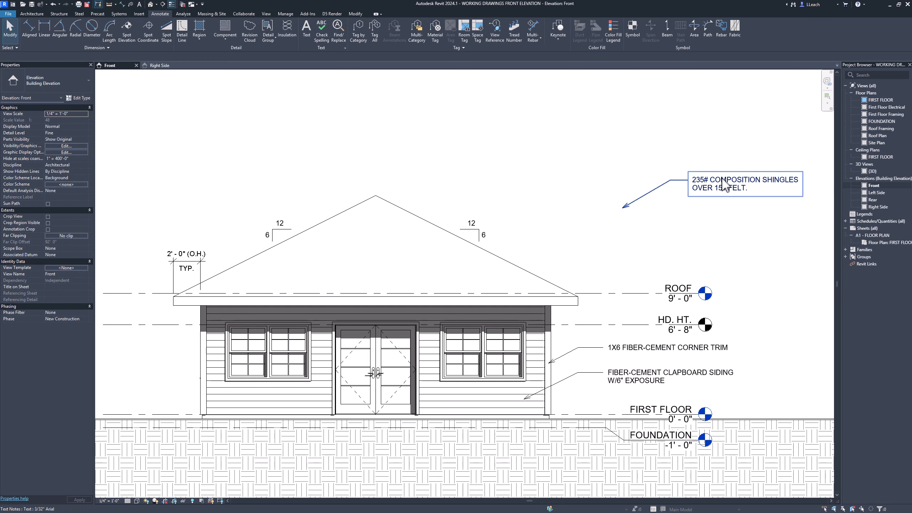
- Move the pasted shingles note in the Front elevation so its leader points to the right roof slope
left_click_drag(724, 187, 599, 246)
left_click(569, 147)
mouse_move(605, 135)
middle_mouse_down()
mouse_move(613, 149)
mouse_move(631, 132)
middle_mouse_up()
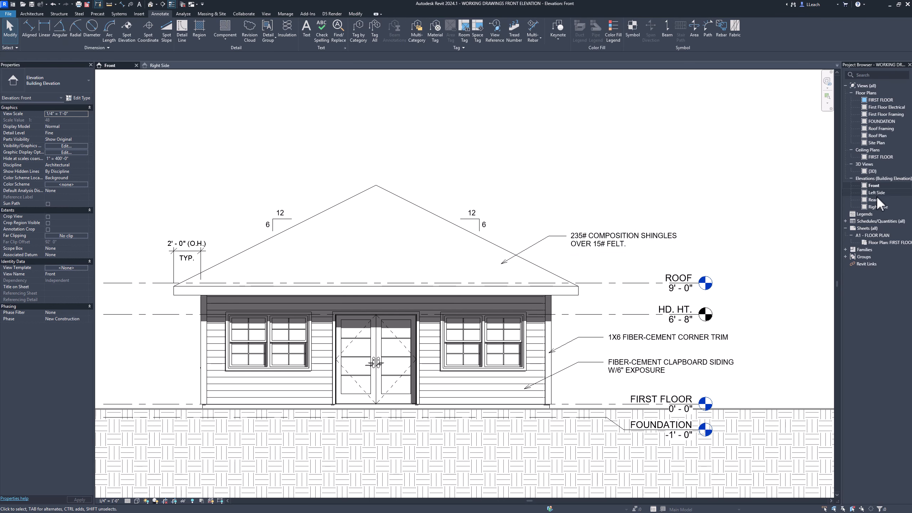
- Return to the Right Side elevation and check the Indicator Visibility setting of the left window
double_click(873, 206)
middle_click_drag(583, 221, 650, 184)
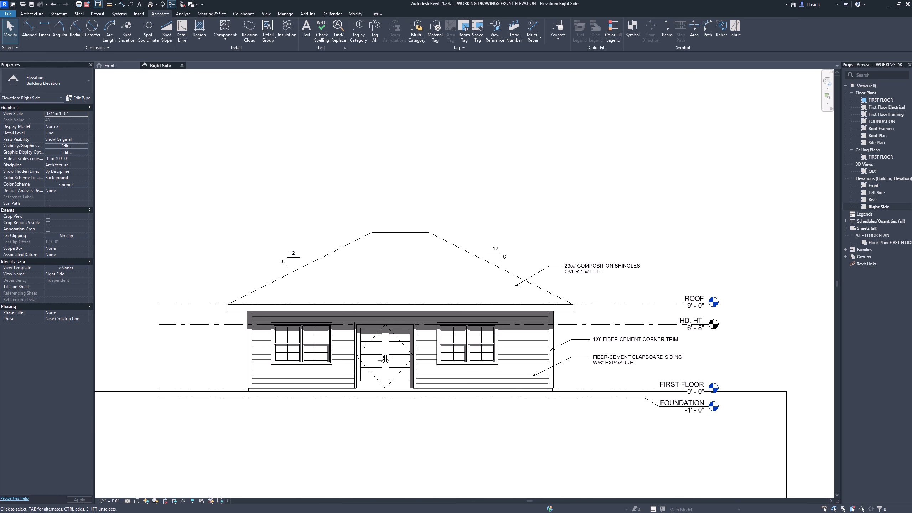
left_click(300, 350)
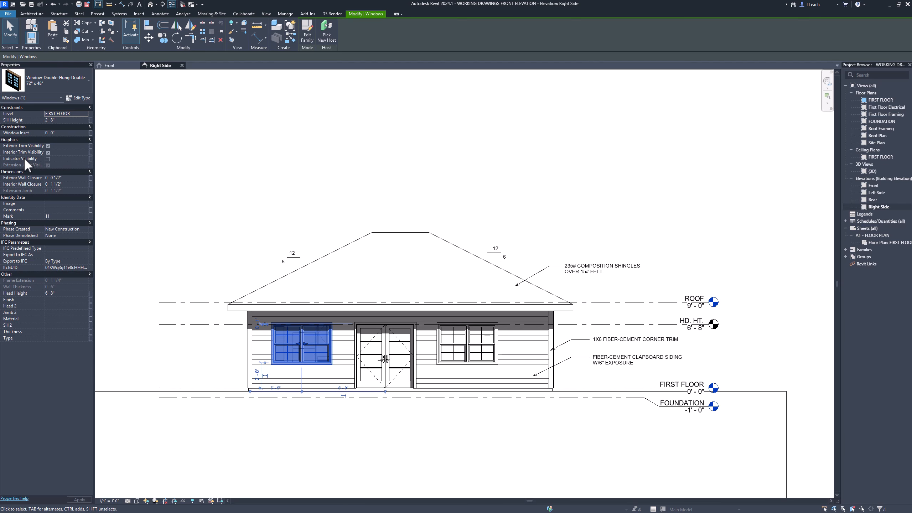
left_click(321, 200)
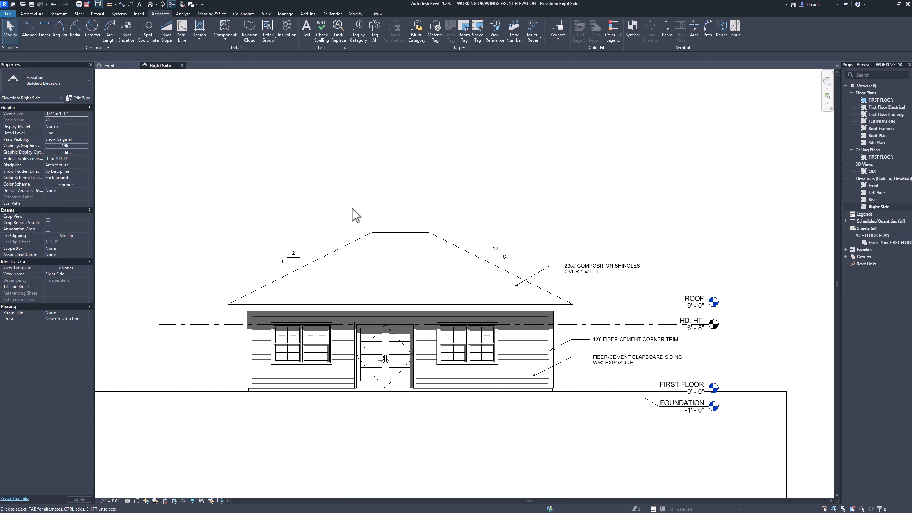
left_click(325, 350)
left_click(348, 204)
middle_click_drag(526, 200, 500, 176)
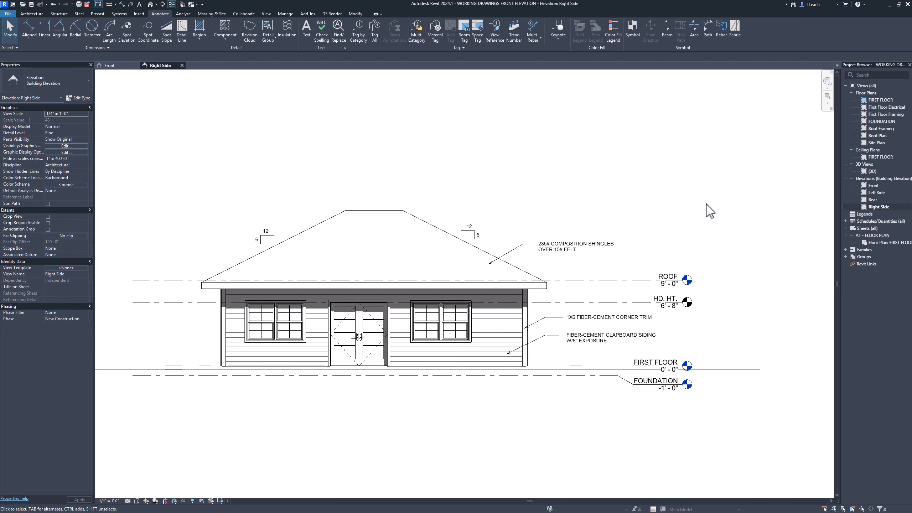
- Open the Left Side elevation and set its visual style to Hidden Line
double_click(876, 192)
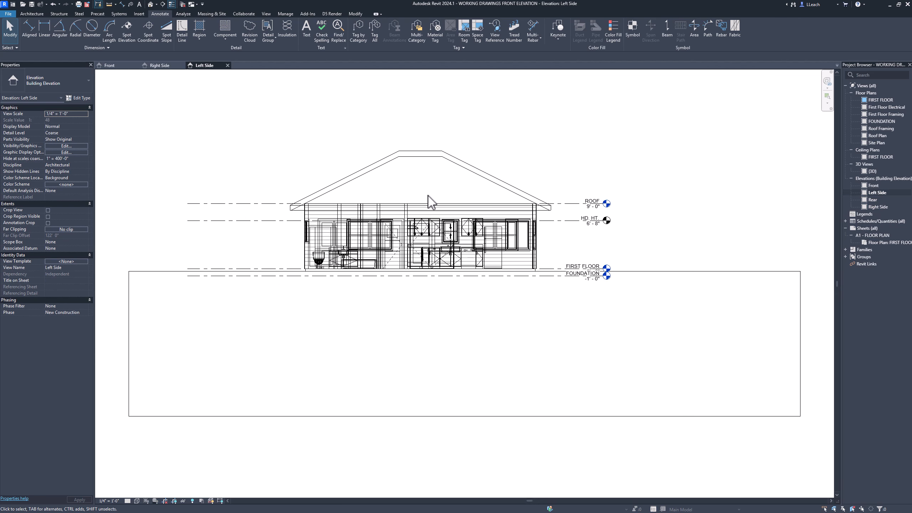
middle_click_drag(439, 180, 432, 205)
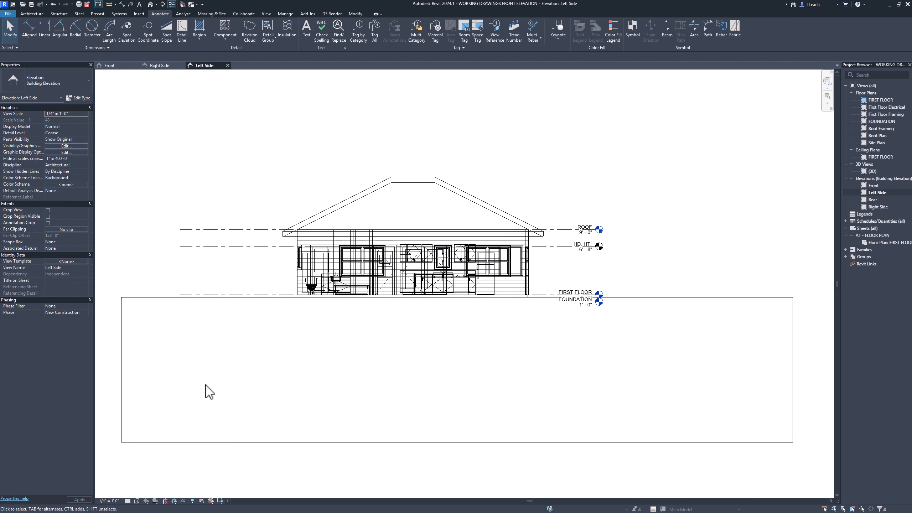
left_click(137, 501)
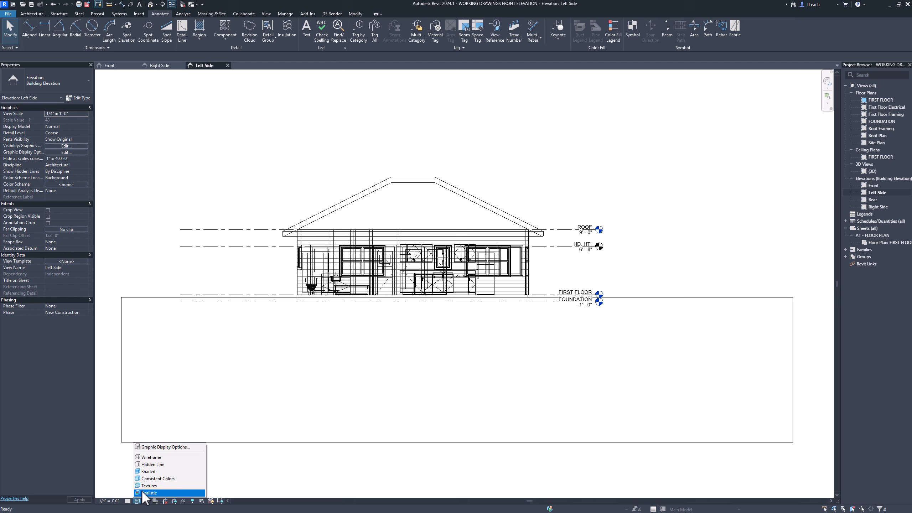
left_click(160, 465)
scroll(409, 227, "up", 3)
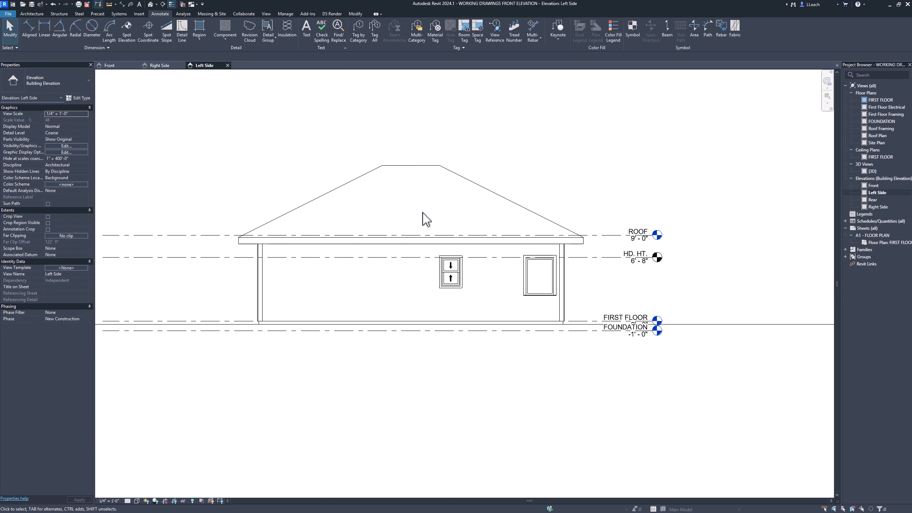
- Turn off Indicator Visibility for the 24" x 36" double-hung window in the Left Side elevation
left_click(458, 283)
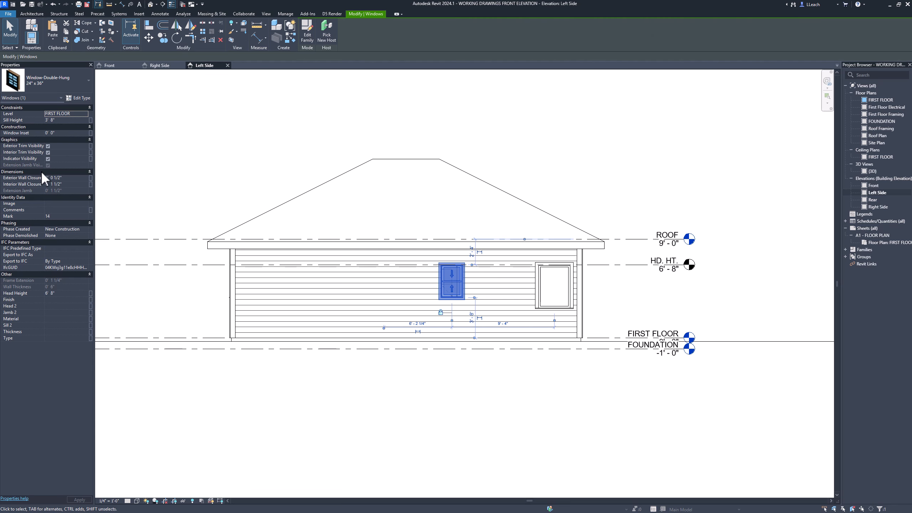
left_click(48, 159)
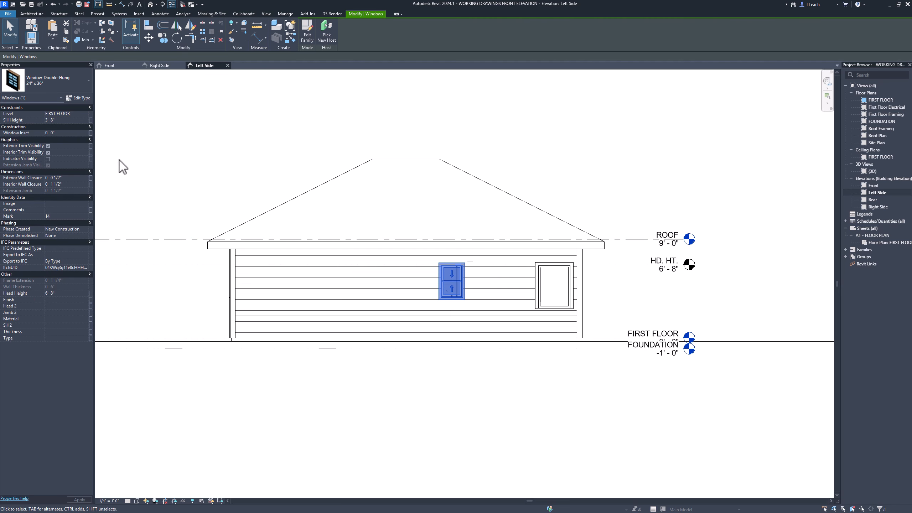
left_click(255, 168)
mouse_move(273, 171)
middle_mouse_down()
mouse_move(292, 173)
mouse_move(268, 162)
middle_mouse_up()
middle_click_drag(536, 198, 512, 192)
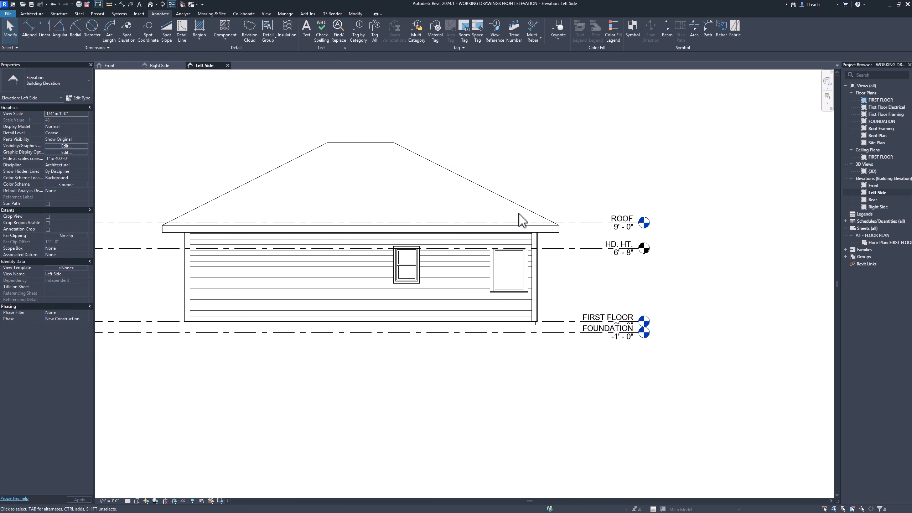
- Add an elbow to the FOUNDATION level line in the Left Side elevation so its head separates from the FIRST FLOOR label
scroll(607, 318, "up", 5)
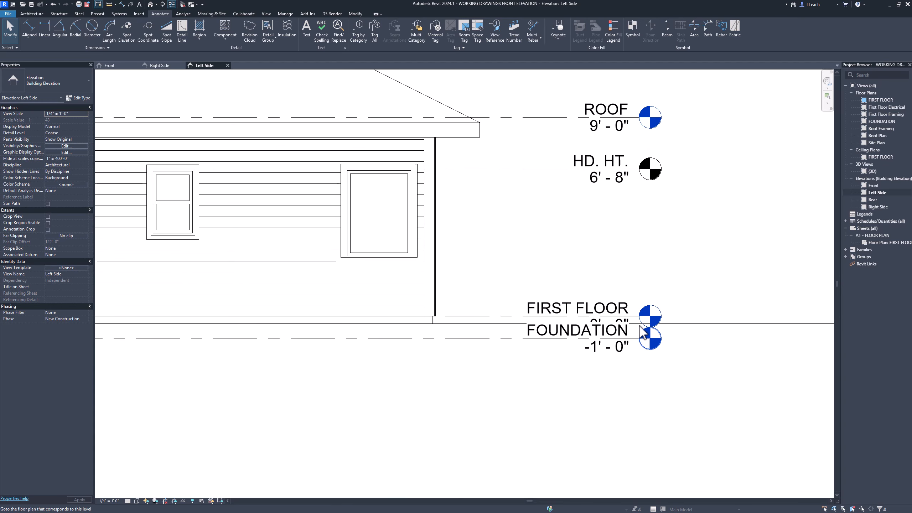
left_click(454, 340)
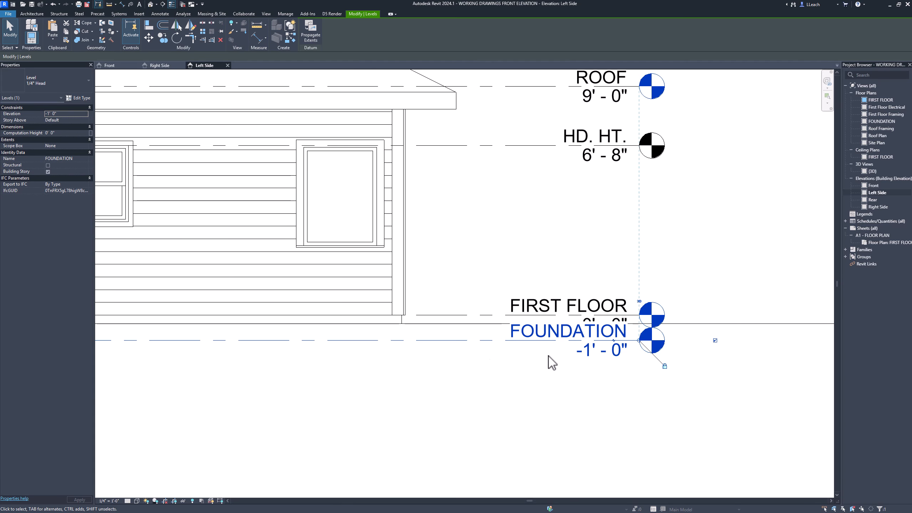
scroll(628, 357, "up", 2)
scroll(627, 353, "up", 1)
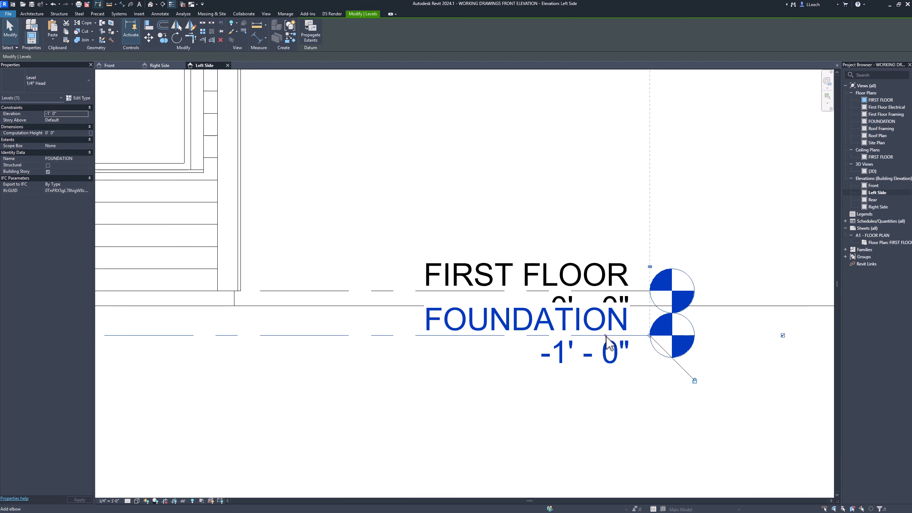
left_click(605, 338)
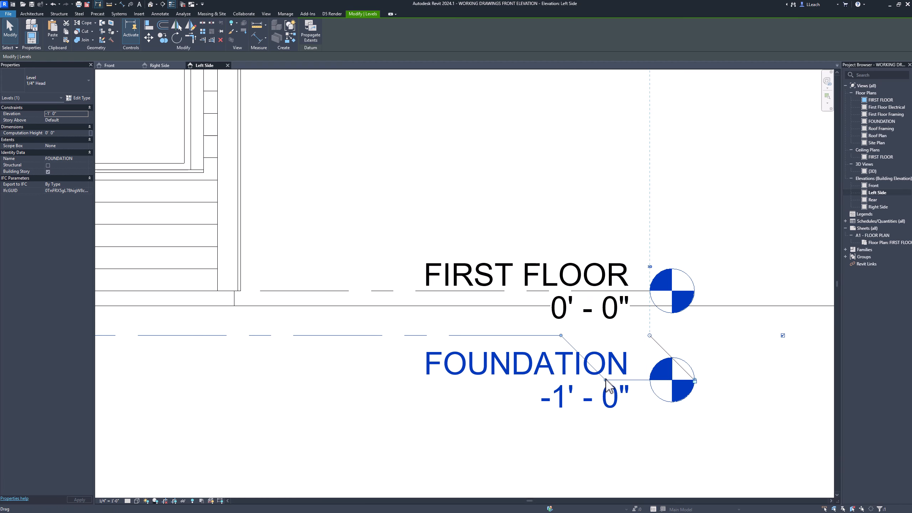
- Reshape the FOUNDATION level's elbow so the angled segment ends before the level name and the head sits clear below FIRST FLOOR
left_click_drag(606, 375, 393, 338)
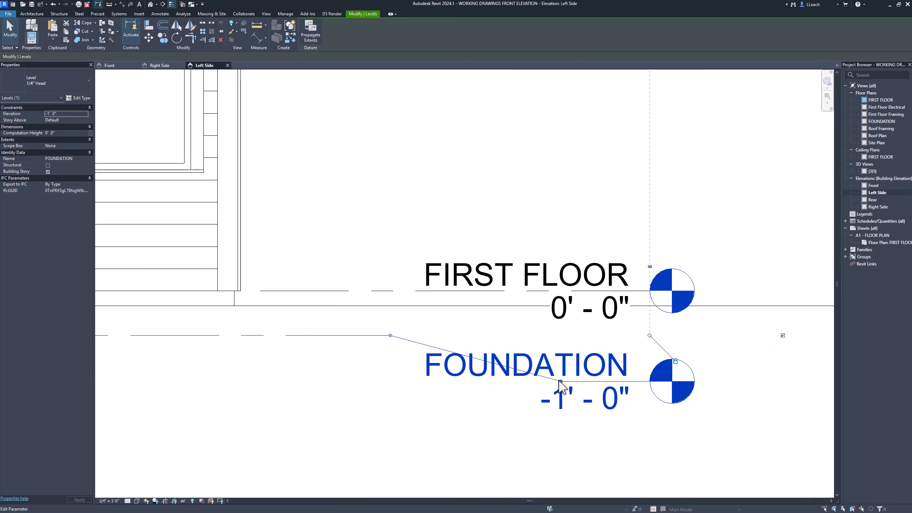
left_click_drag(561, 382, 419, 379)
left_click_drag(390, 336, 355, 335)
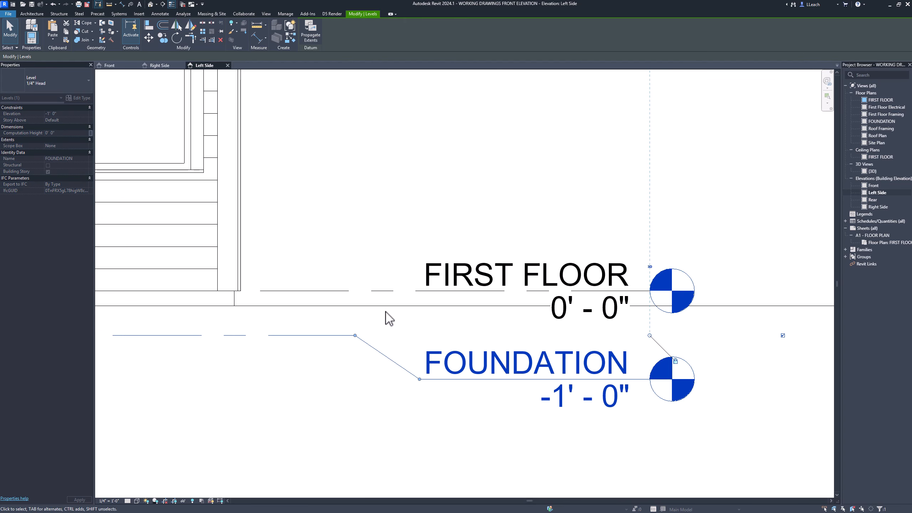
scroll(523, 270, "down", 3)
scroll(521, 267, "down", 3)
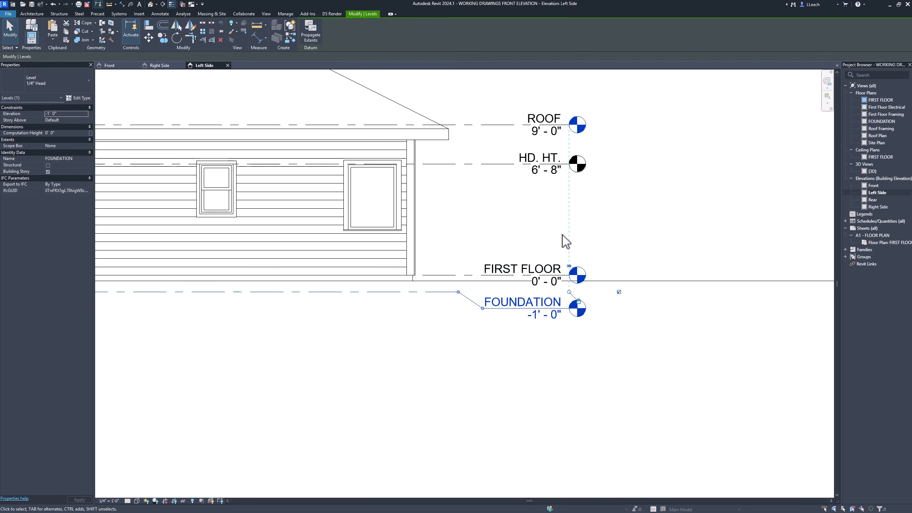
left_click(654, 222)
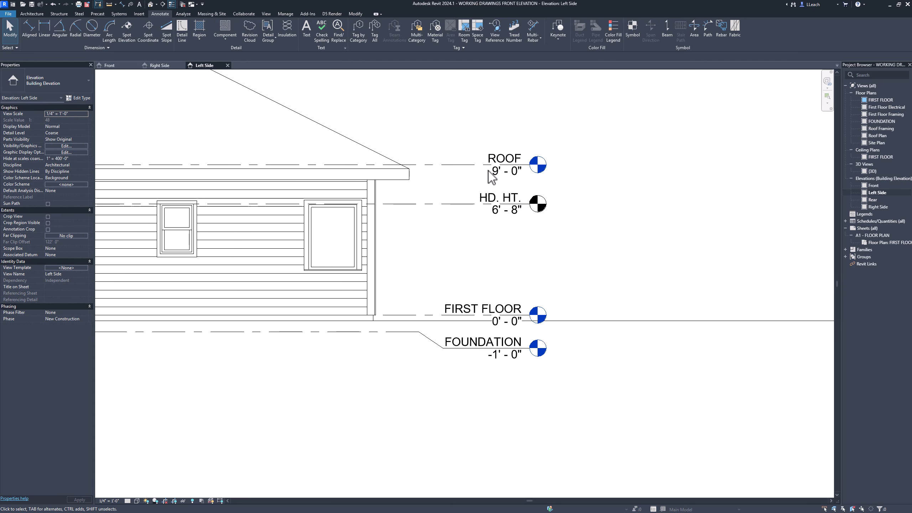
- Extend the aligned level lines' head ends farther out from the right side of the building
left_click(531, 165)
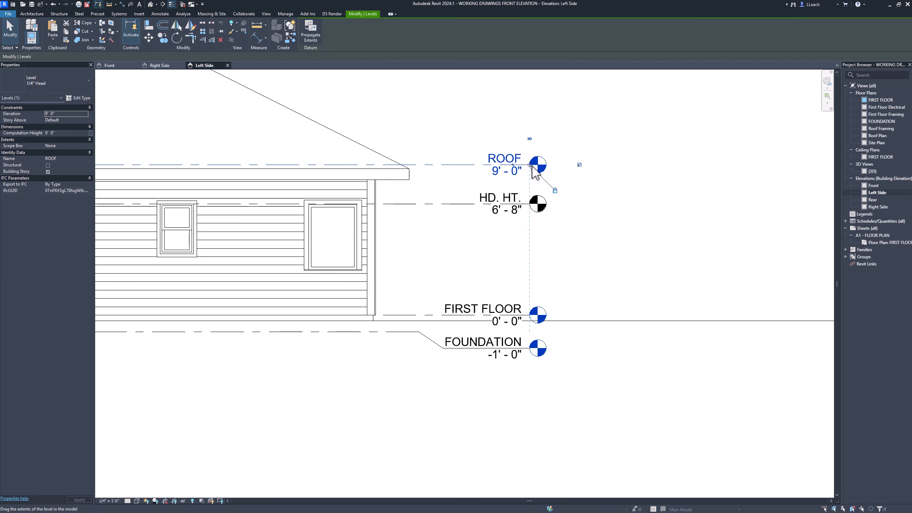
left_click_drag(530, 165, 614, 167)
key("Escape")
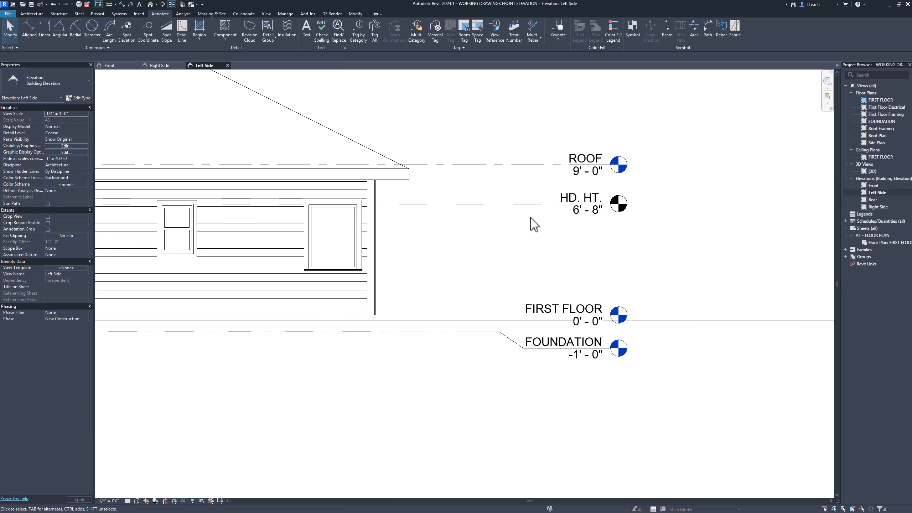
- Paste the 235# composition shingles note into the Left Side elevation and move it so its leader points to the right roof slope
scroll(520, 227, "down", 3)
scroll(520, 227, "down", 1)
middle_click_drag(520, 227, 530, 257)
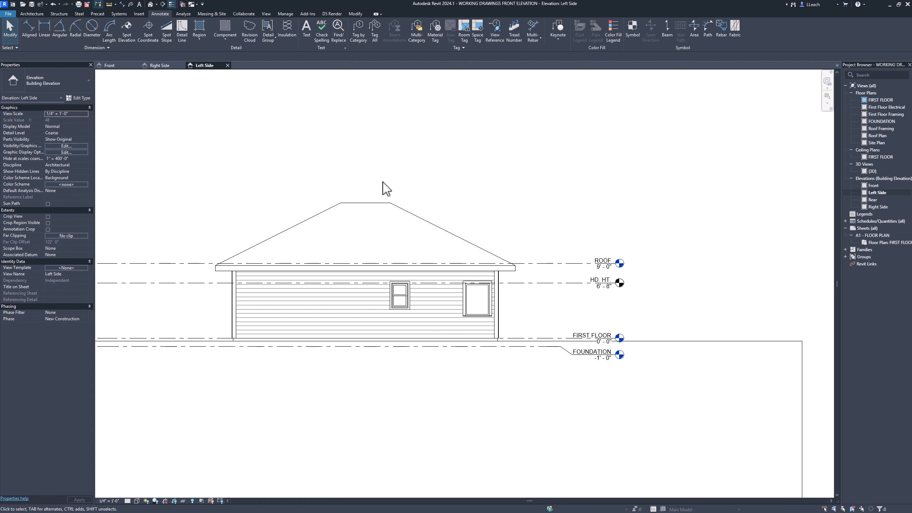
middle_click_drag(388, 190, 386, 200)
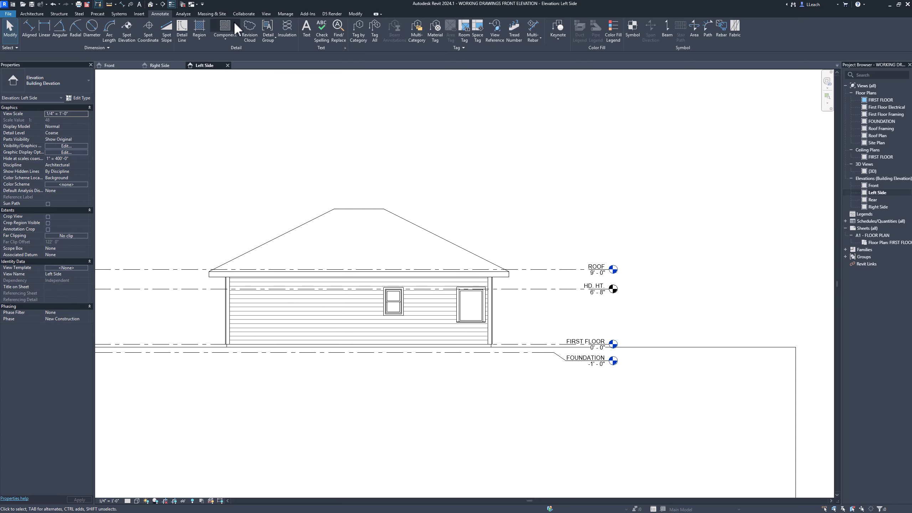
left_click(355, 14)
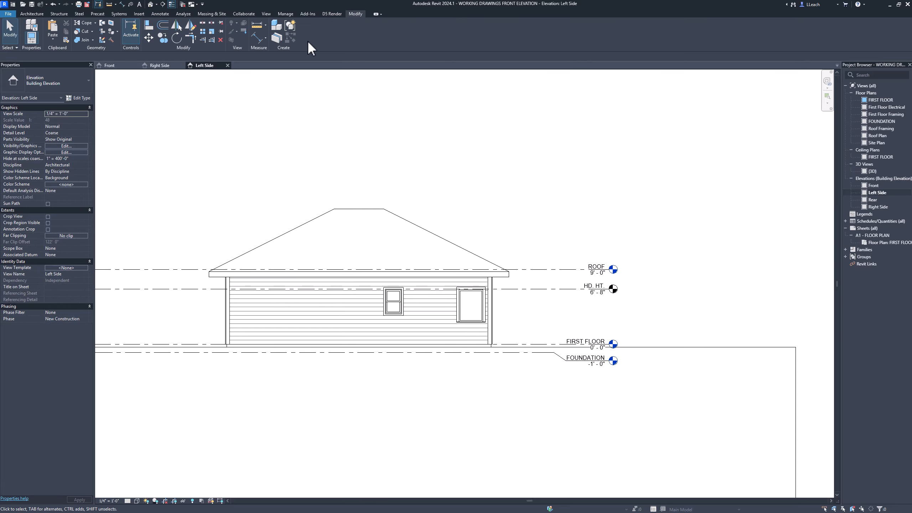
left_click(53, 38)
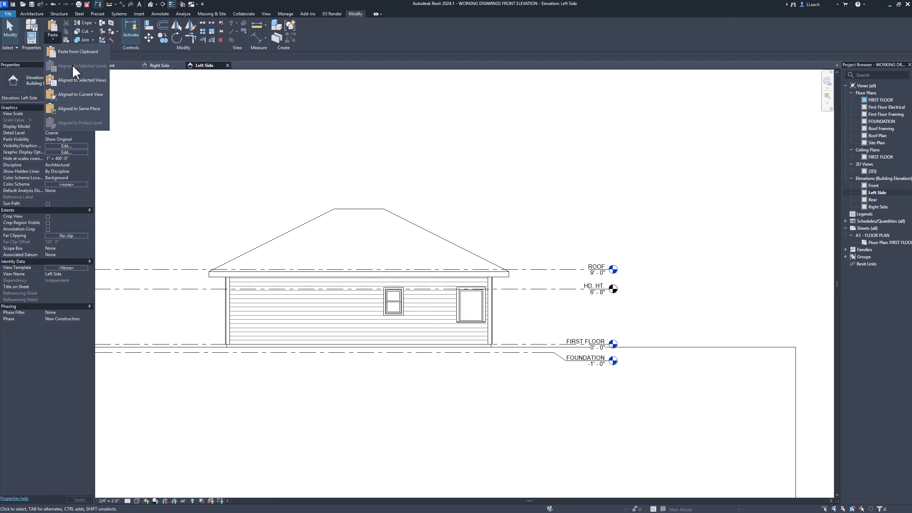
left_click(80, 52)
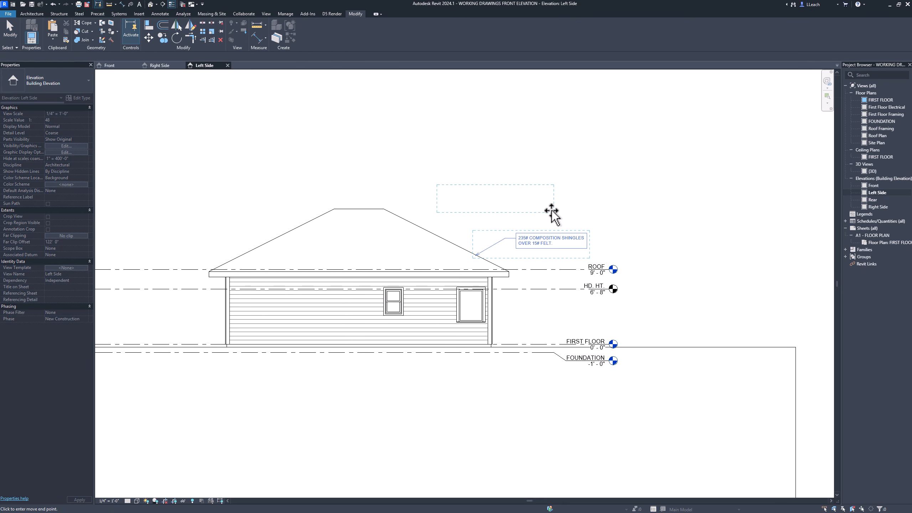
left_click(551, 213)
left_click(552, 215)
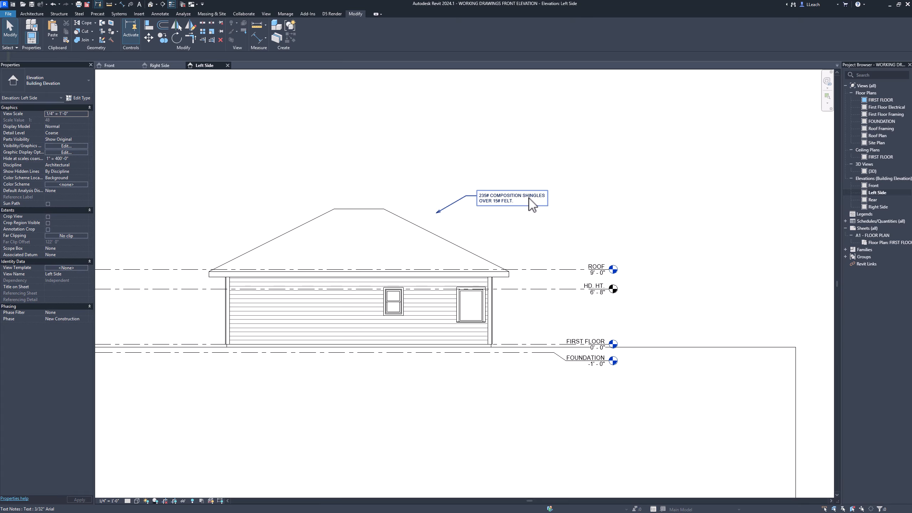
left_click_drag(528, 198, 557, 238)
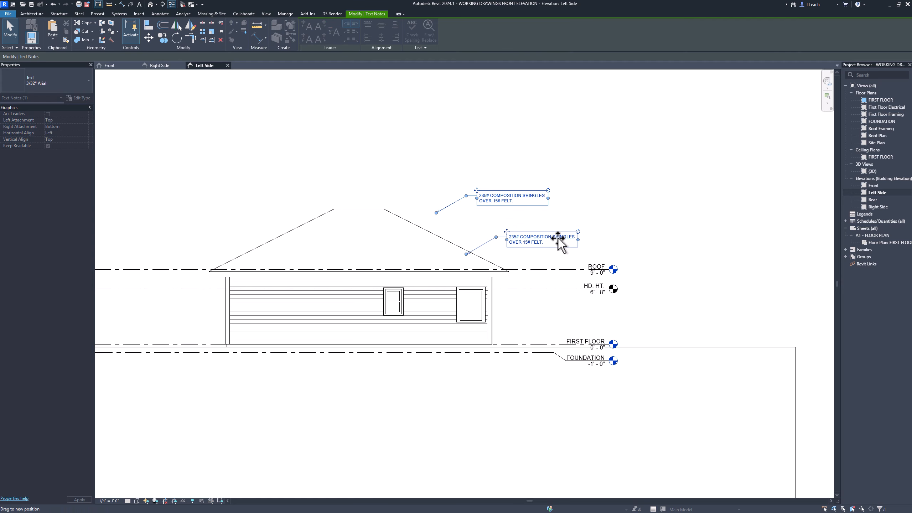
left_click(554, 191)
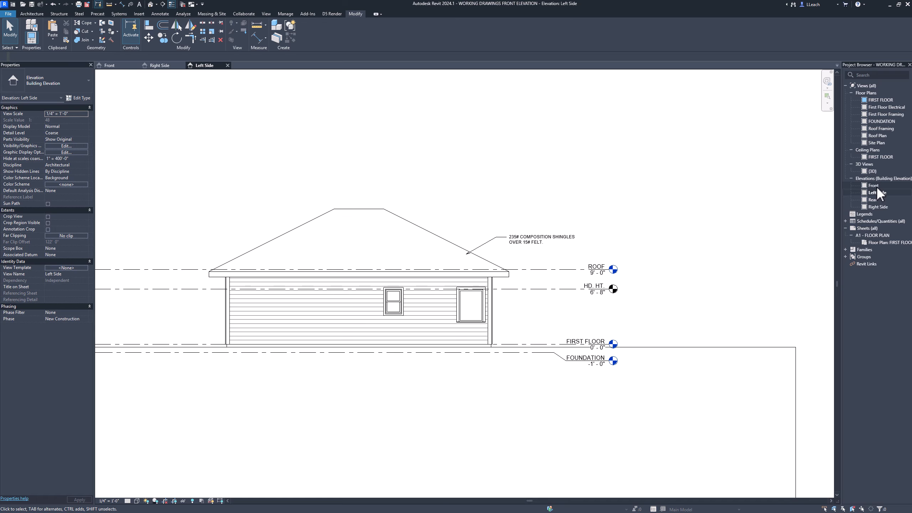
- Copy the corner trim note, the clapboard siding note and both 12/6 roof pitch symbols from the Right Side elevation
double_click(875, 207)
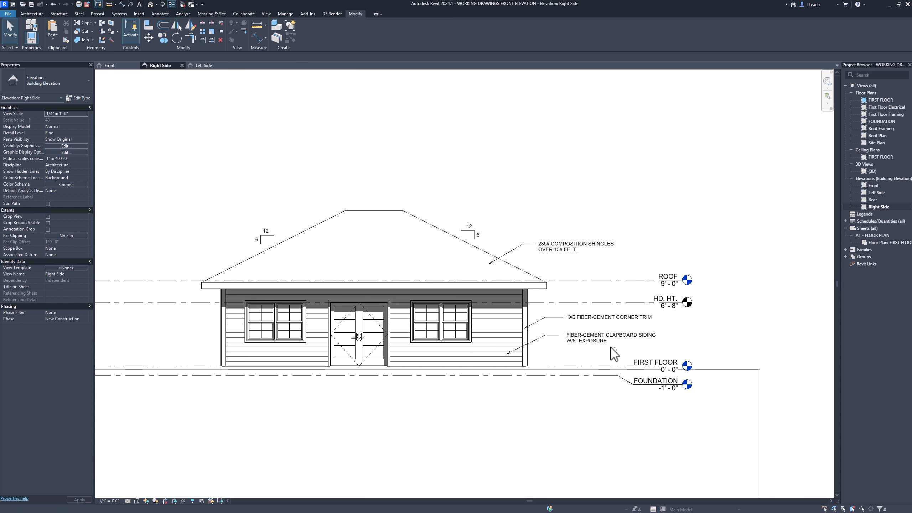
left_click_drag(616, 357, 560, 312)
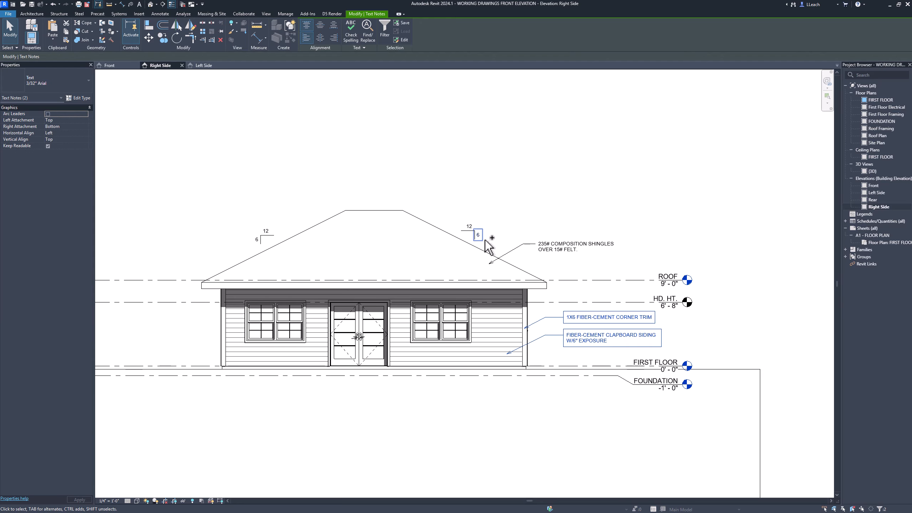
left_click(470, 225, "ctrl")
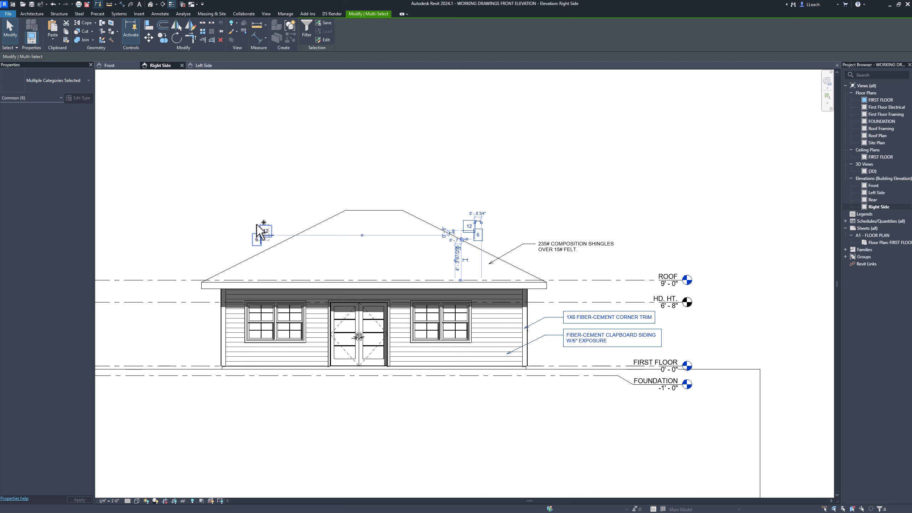
left_click(266, 236, "ctrl")
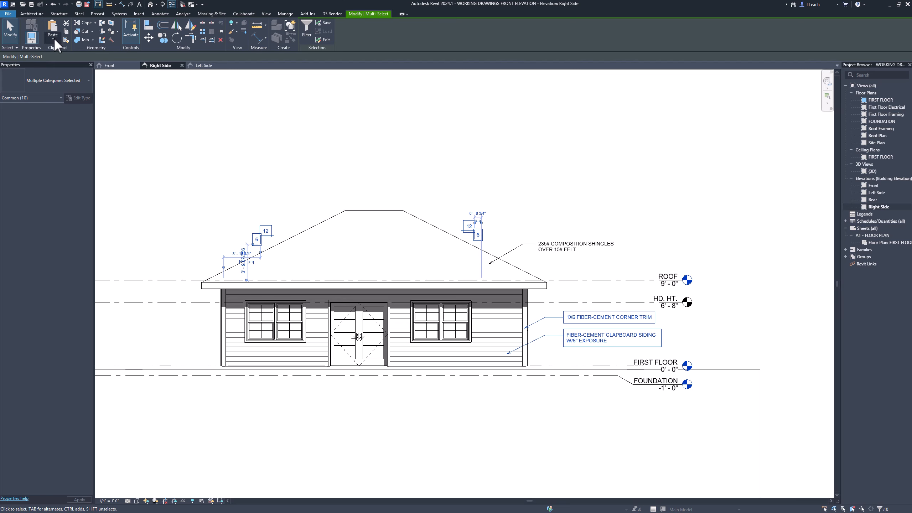
left_click(66, 32)
- Paste the copied notes and roof pitch symbols into the Left Side elevation above the roof
double_click(876, 194)
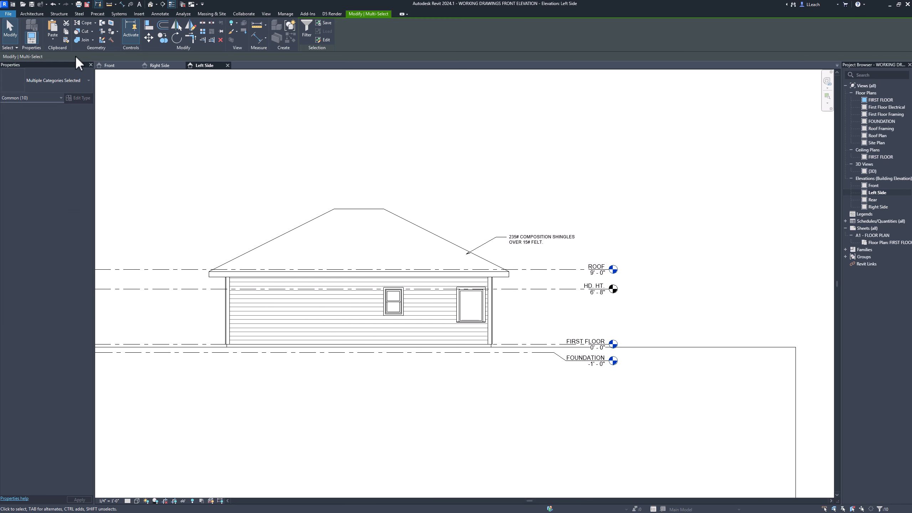
left_click(53, 40)
left_click(64, 58)
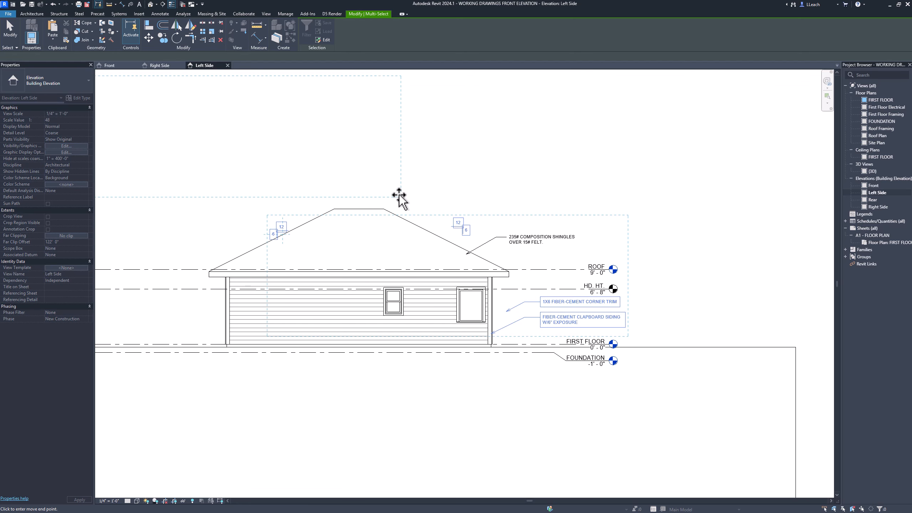
left_click(415, 200)
left_click(445, 165)
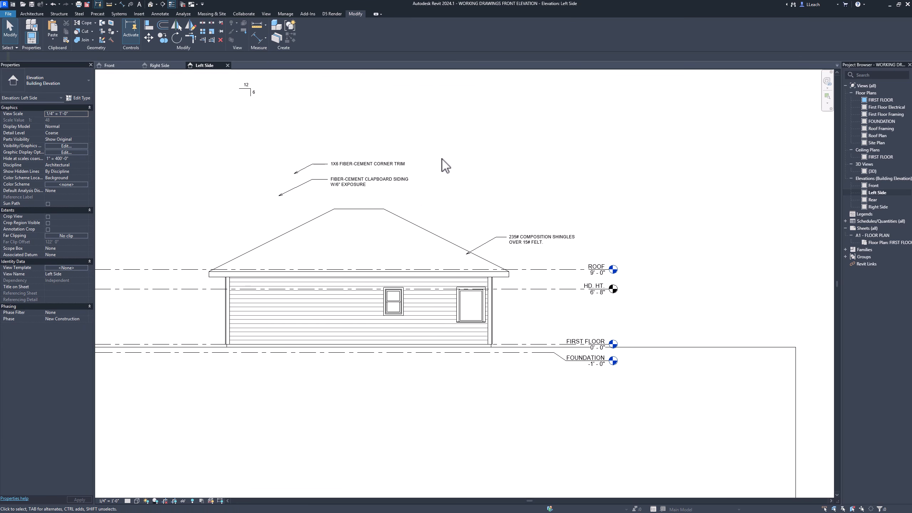
- Move the corner trim and clapboard siding notes beside the right wall so their leaders point to the trim and siding
middle_click_drag(350, 138, 423, 157)
scroll(452, 157, "down", 1)
left_click_drag(473, 215, 574, 305)
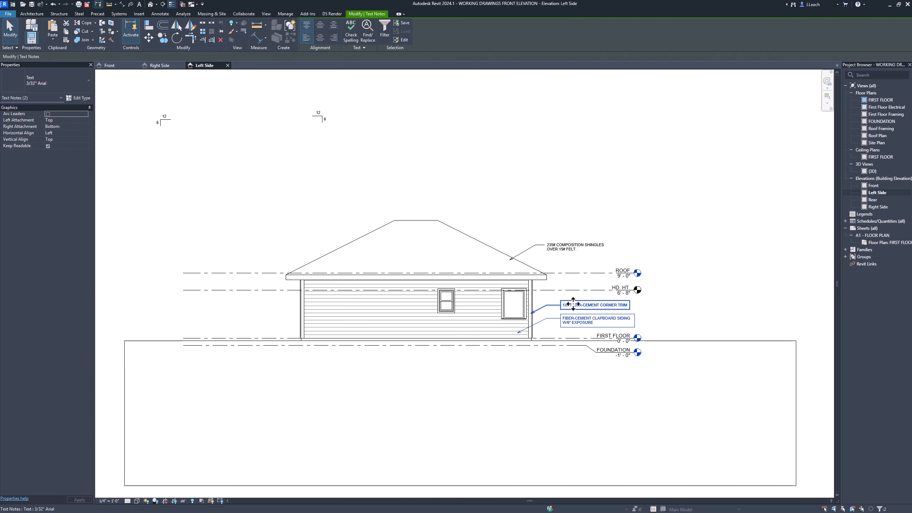
- Move both 12/6 roof pitch symbols together onto the left and right roof slopes
left_click_drag(144, 100, 362, 153)
left_click_drag(319, 115, 493, 234)
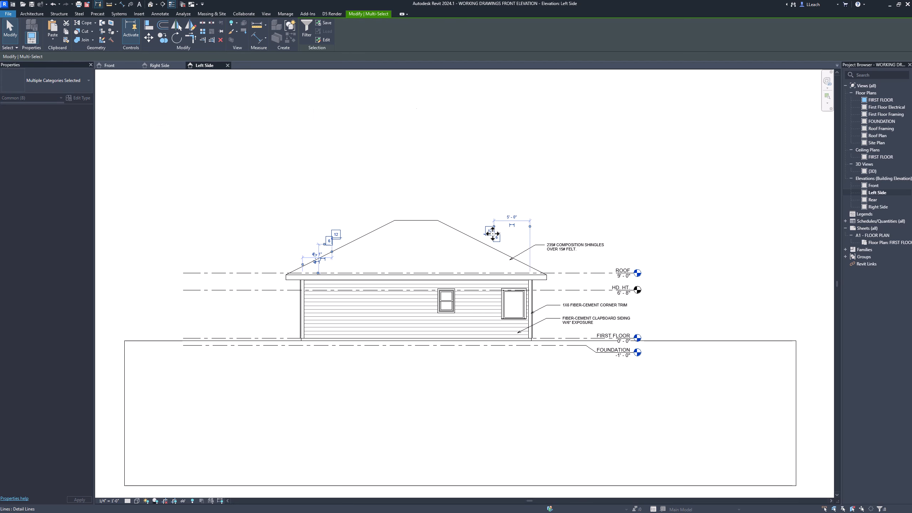
left_click(457, 202)
scroll(456, 226, "up", 1)
scroll(458, 229, "up", 2)
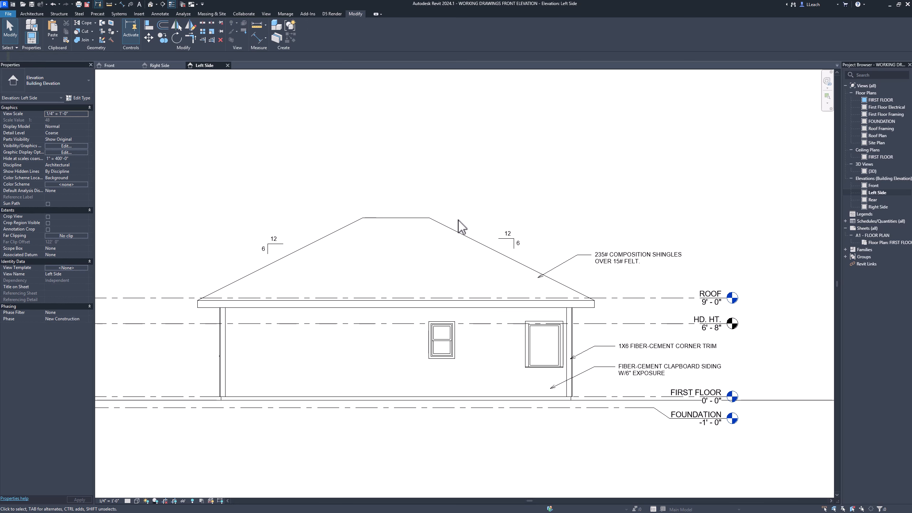
- Shorten the left ends of the aligned level lines so they stop closer to the building
scroll(466, 217, "down", 1)
middle_click_drag(478, 218, 448, 193)
scroll(443, 202, "down", 1)
scroll(413, 210, "up", 1)
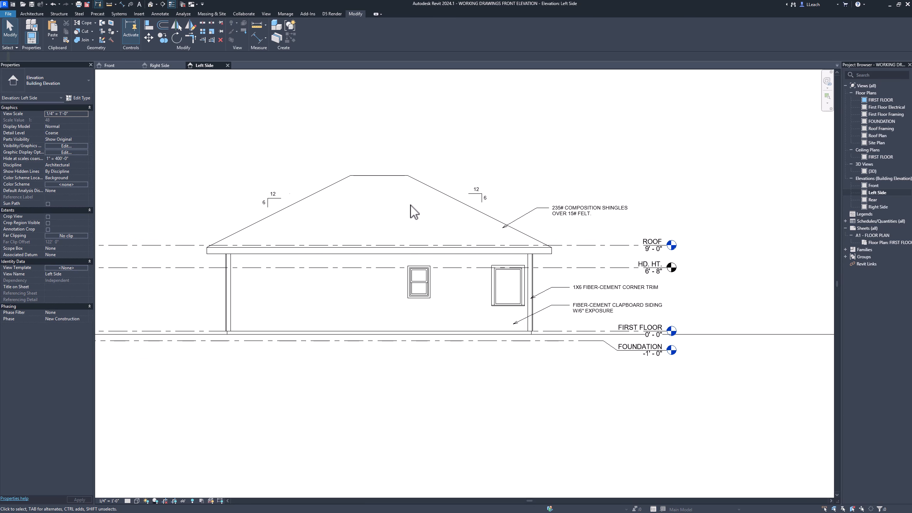
scroll(430, 205, "down", 2)
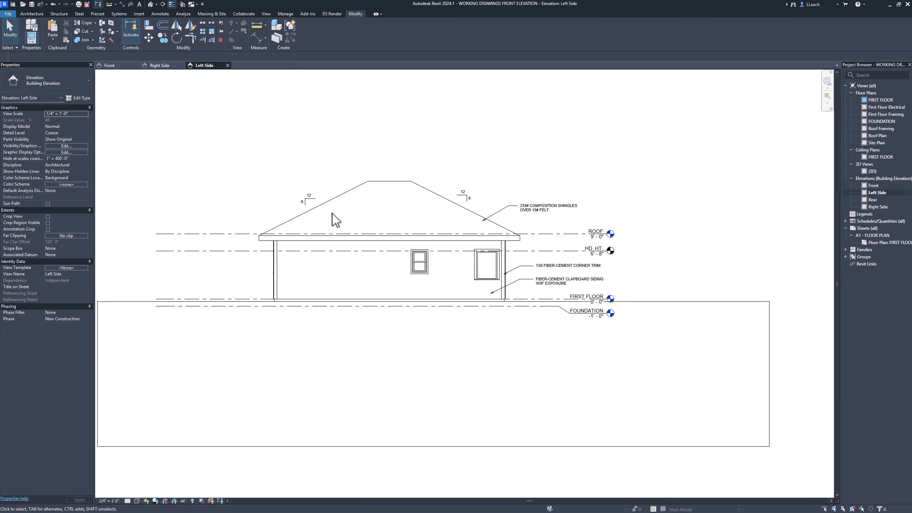
left_click(230, 234)
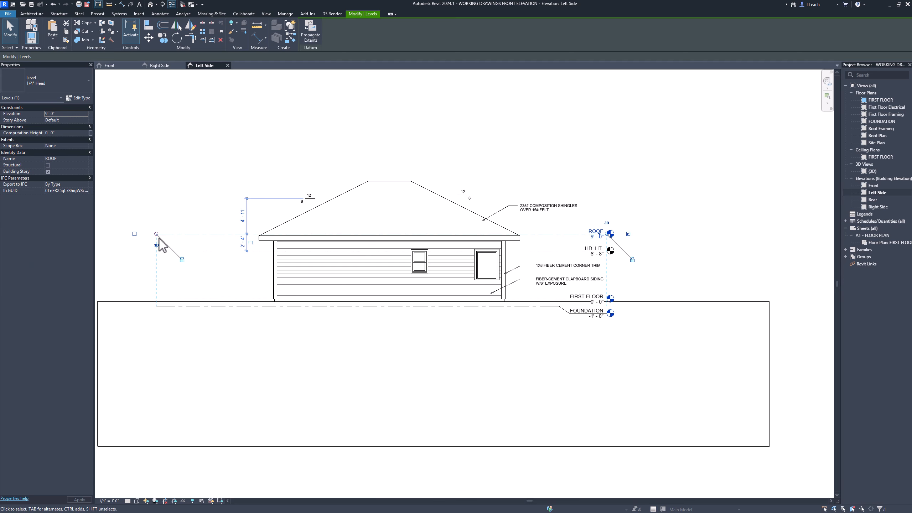
left_click_drag(156, 233, 213, 234)
left_click(341, 145)
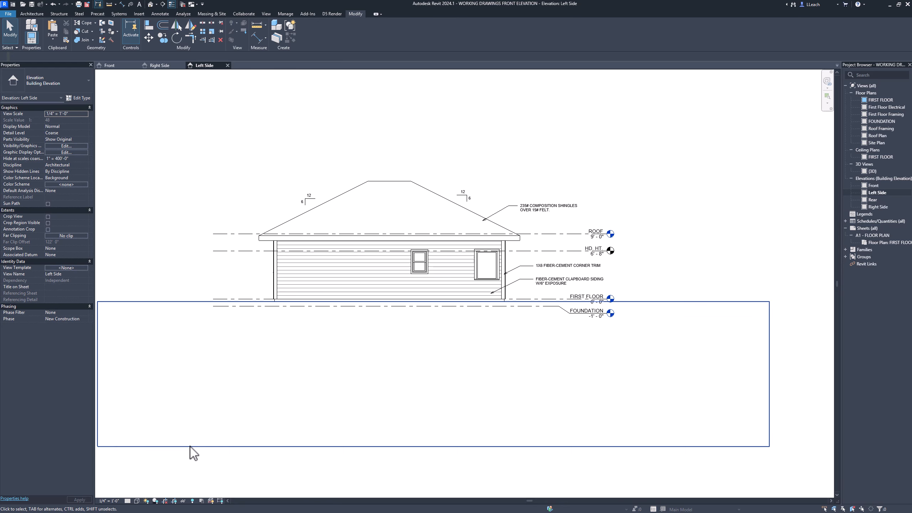
- Turn the Left Side elevation's shadows on for a preview and switch them off again
left_click(156, 502)
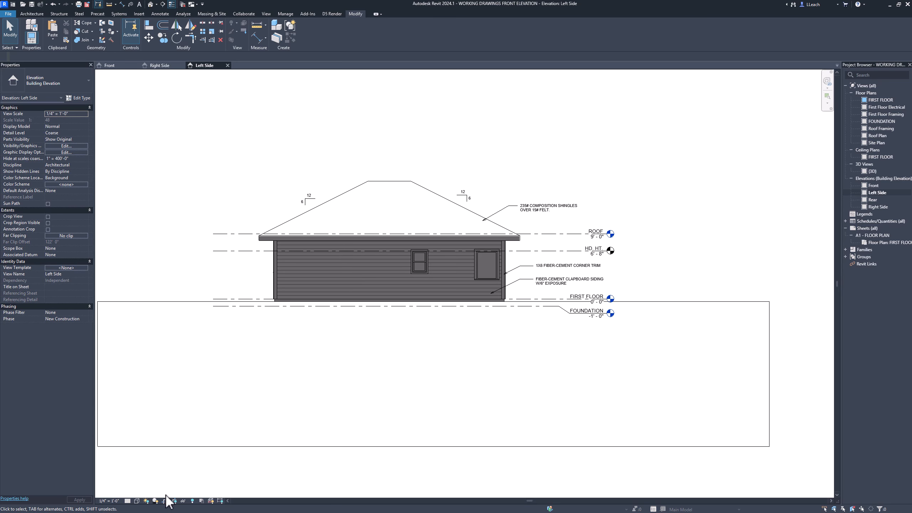
left_click(155, 501)
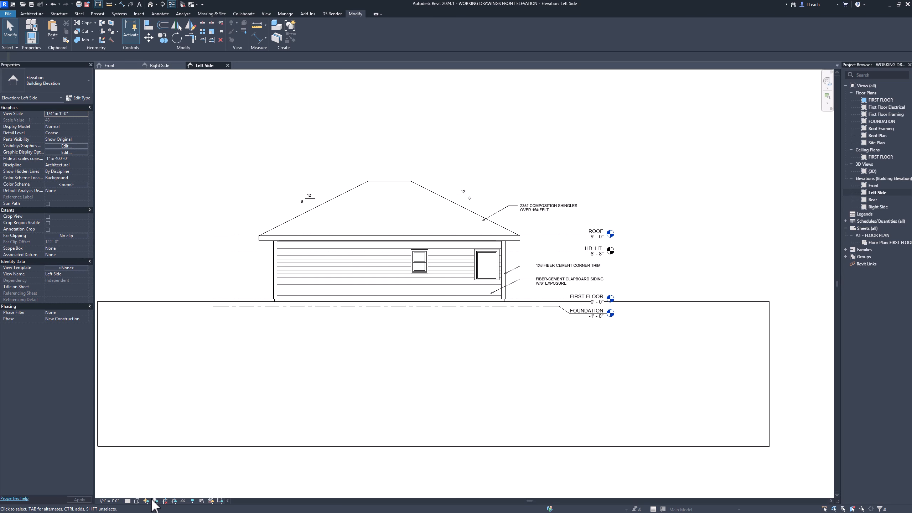
left_click(147, 501)
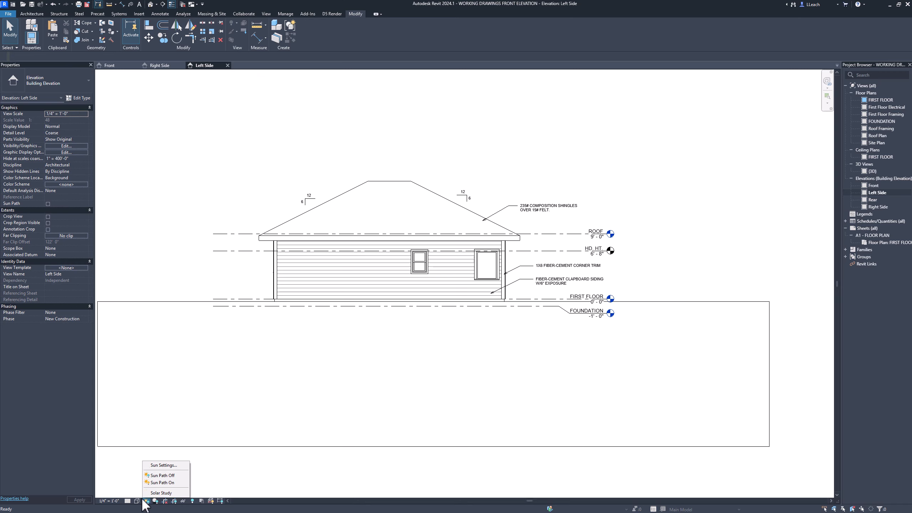
- Preview the Left Side elevation in the Realistic and Textures visual styles, then return it to Hidden Line
left_click(136, 501)
left_click(147, 494)
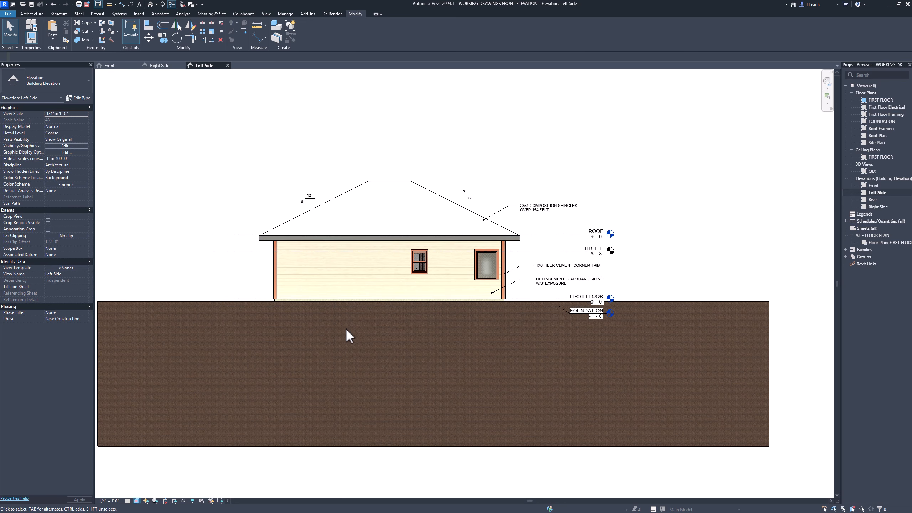
left_click(137, 500)
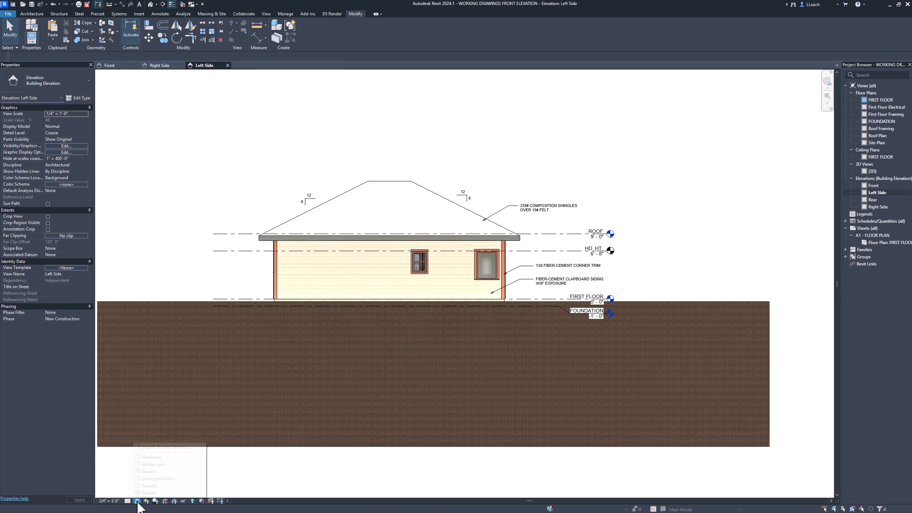
left_click(154, 484)
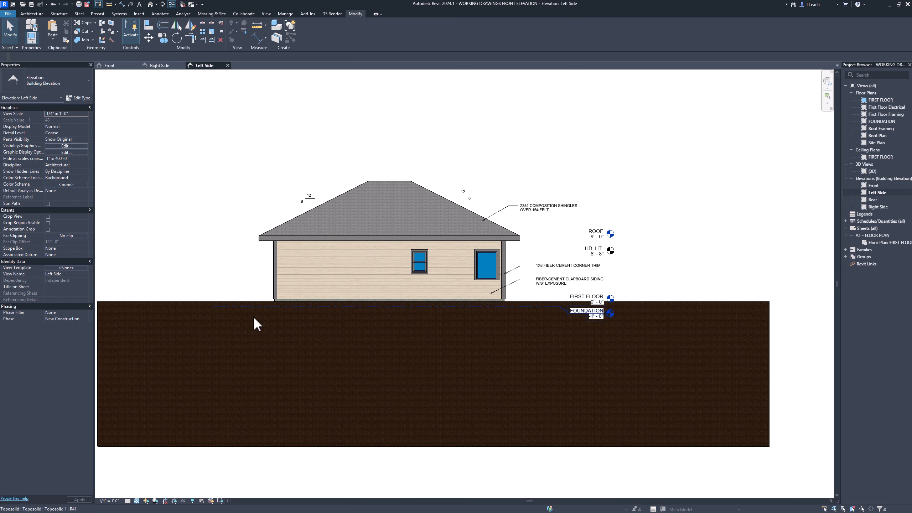
left_click(136, 501)
left_click(163, 464)
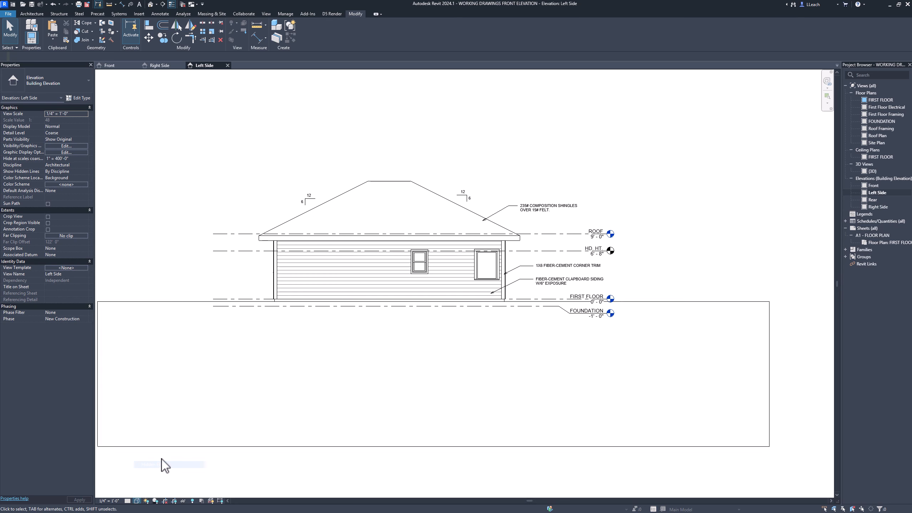
scroll(405, 197, "up", 2)
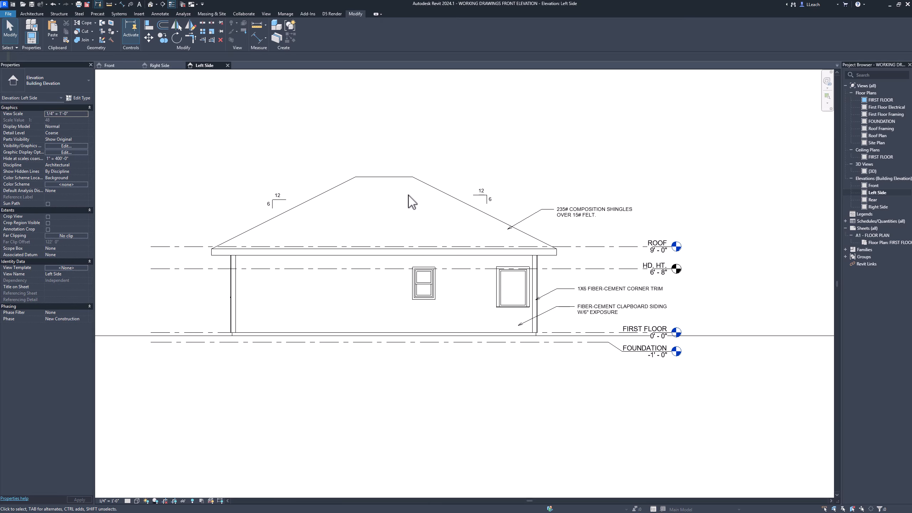
middle_click_drag(424, 192, 458, 198)
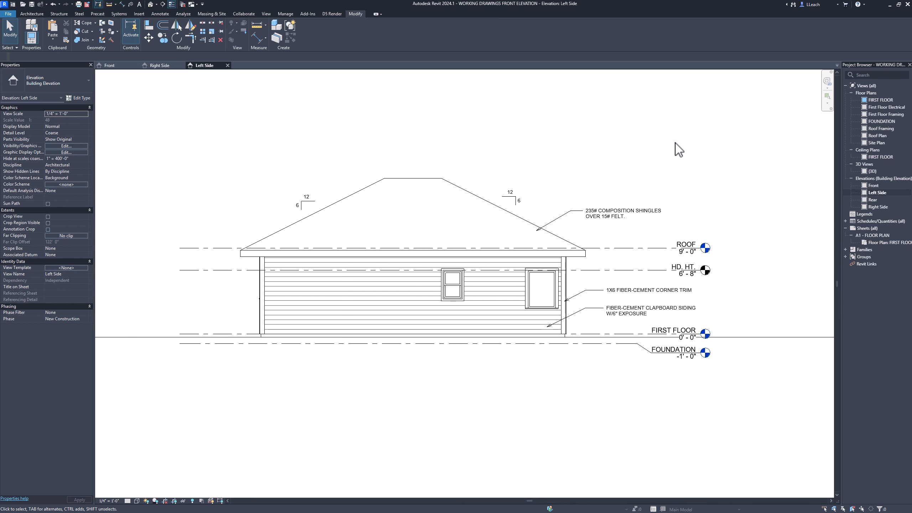
- Open the Rear elevation and extend the aligned level lines' right ends farther from the building
double_click(875, 200)
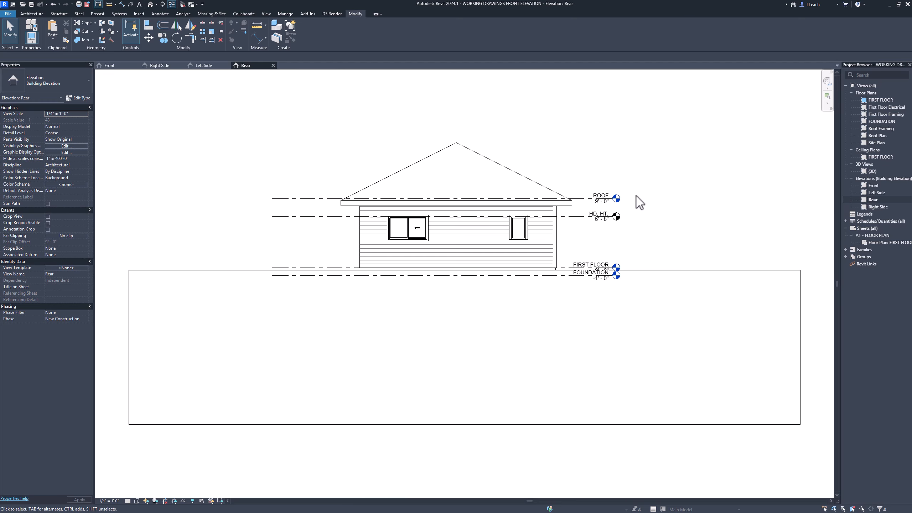
scroll(638, 202, "up", 3)
left_click(550, 204)
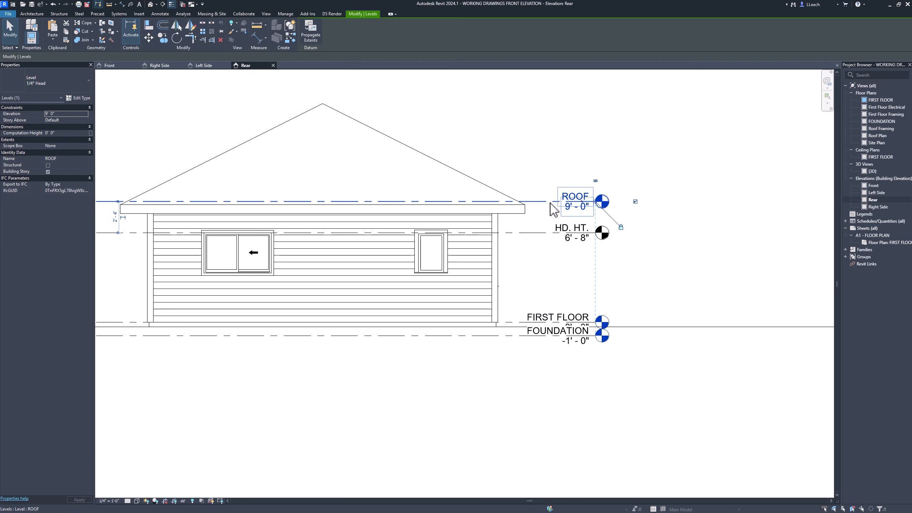
left_click_drag(595, 204, 687, 202)
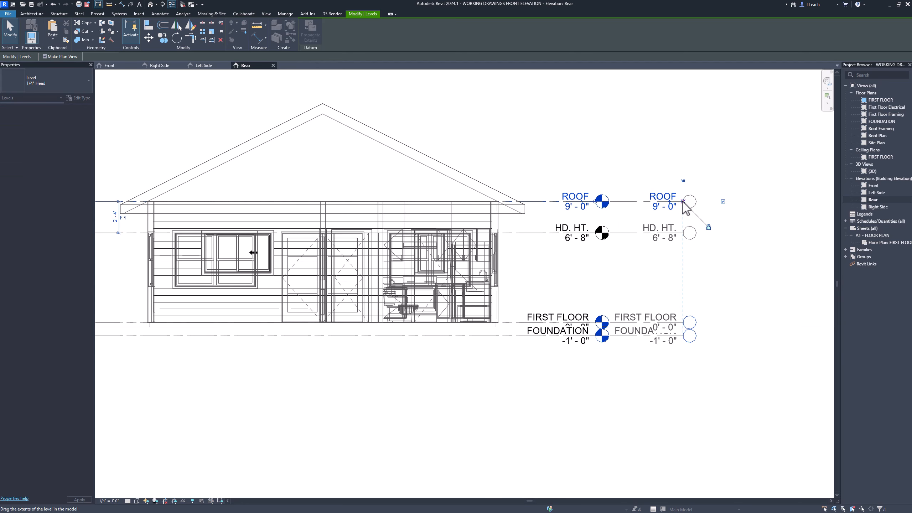
left_click(545, 122)
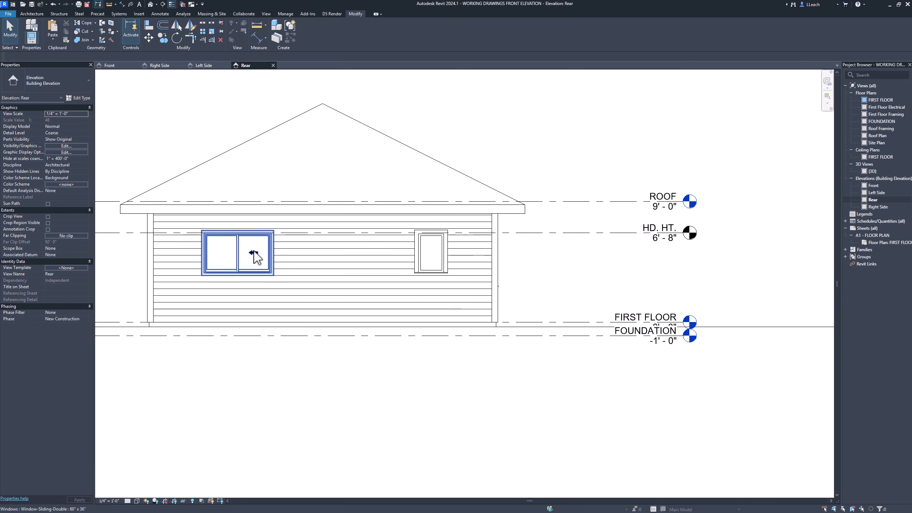
- Turn off indicator visibility for the 60" x 36" double sliding window so its arrow is hidden
left_click(255, 254)
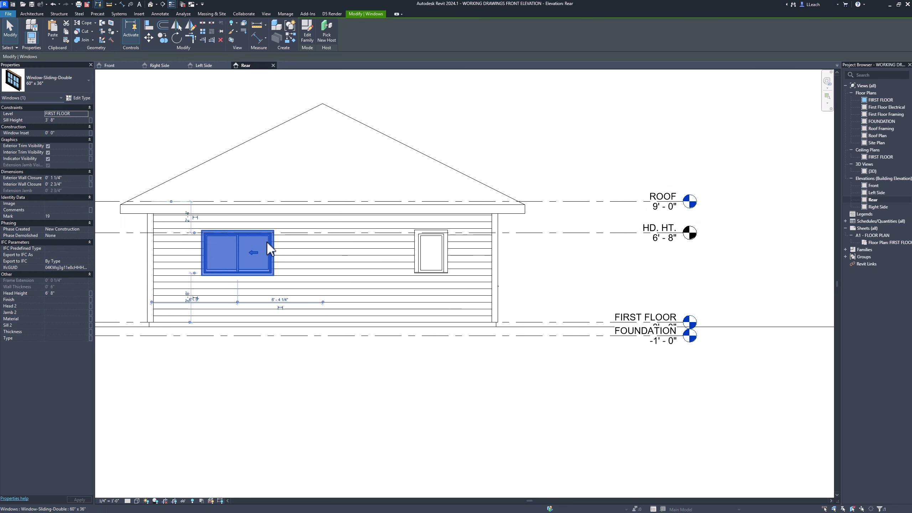
left_click(49, 159)
left_click(580, 194)
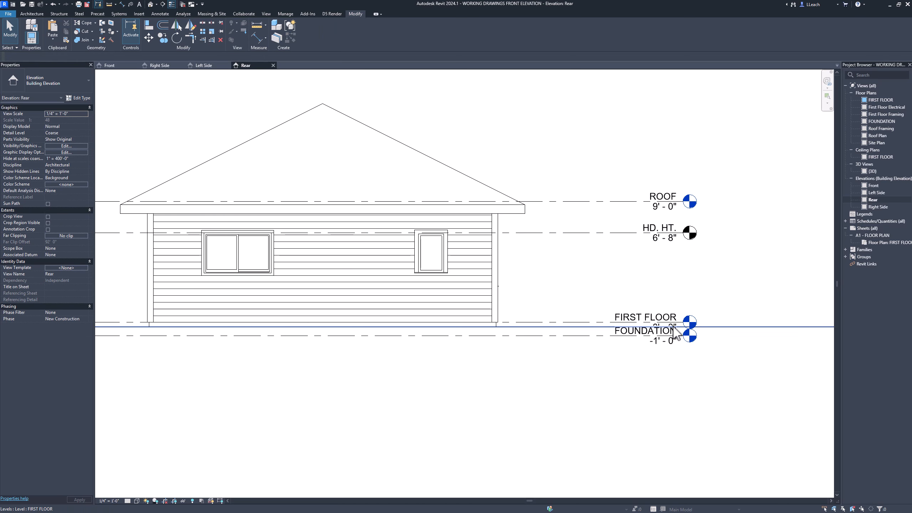
- Add an elbow to the FOUNDATION level line and adjust its bend points so the label sits clear below FIRST FLOOR
scroll(628, 330, "up", 4)
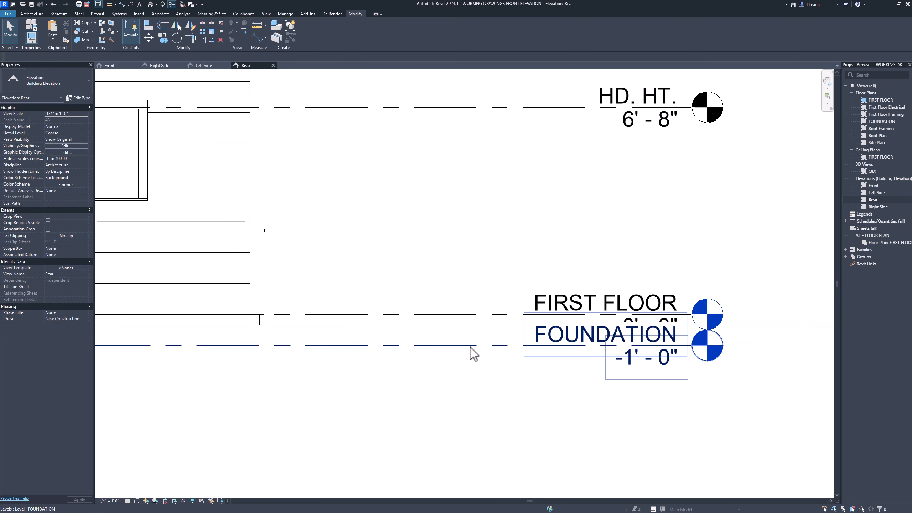
left_click(465, 347)
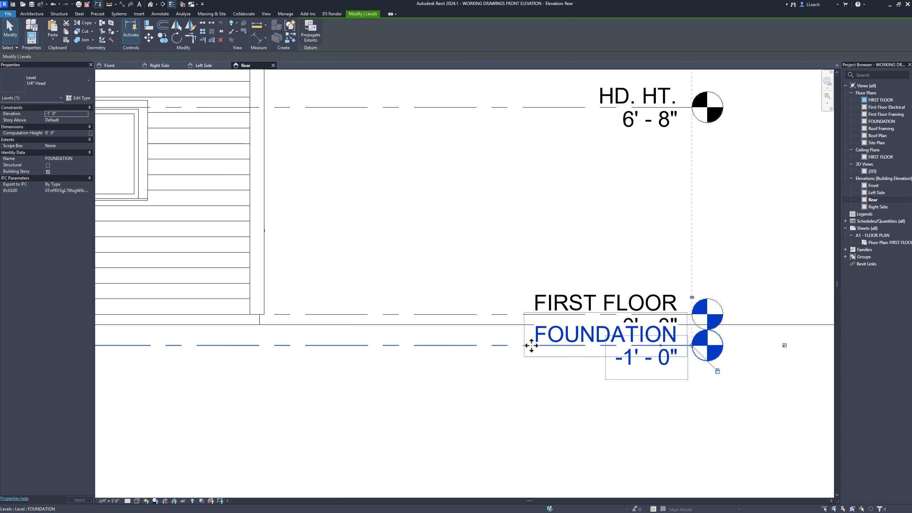
left_click(660, 347)
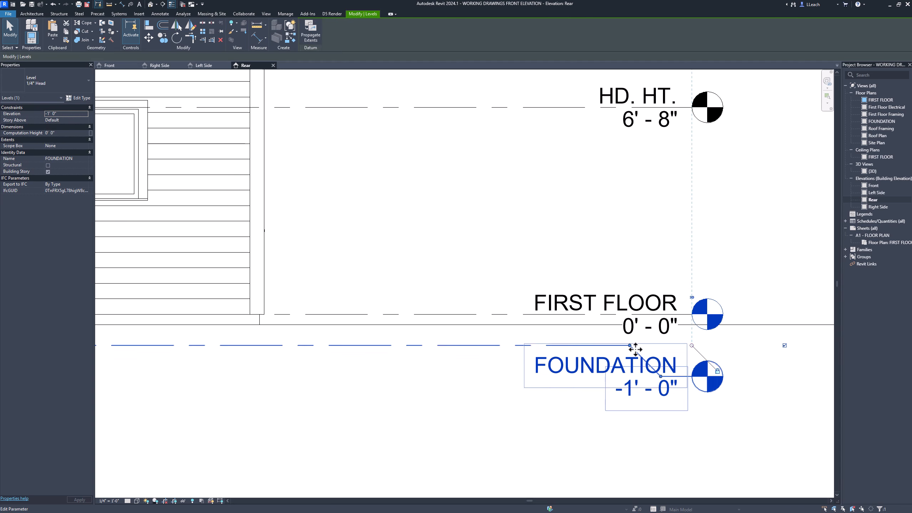
left_click_drag(630, 345, 498, 346)
left_click_drag(661, 378, 529, 372)
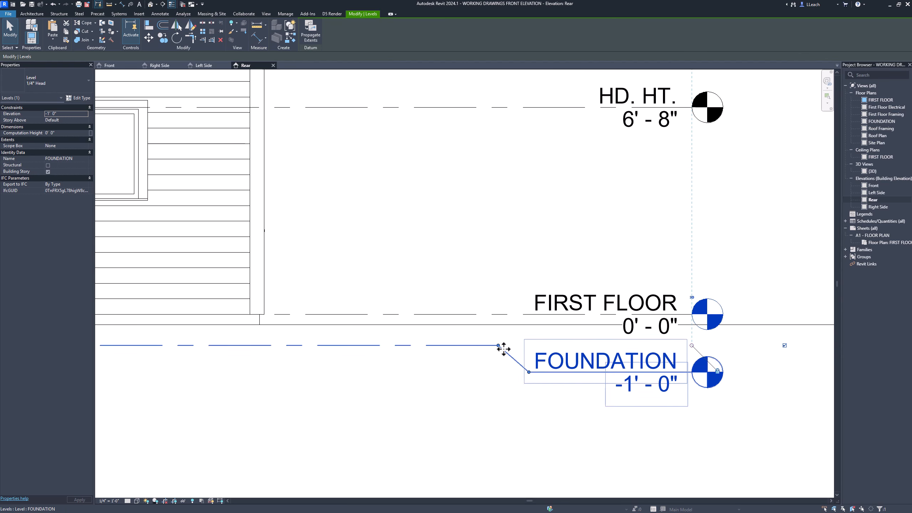
left_click_drag(498, 345, 485, 344)
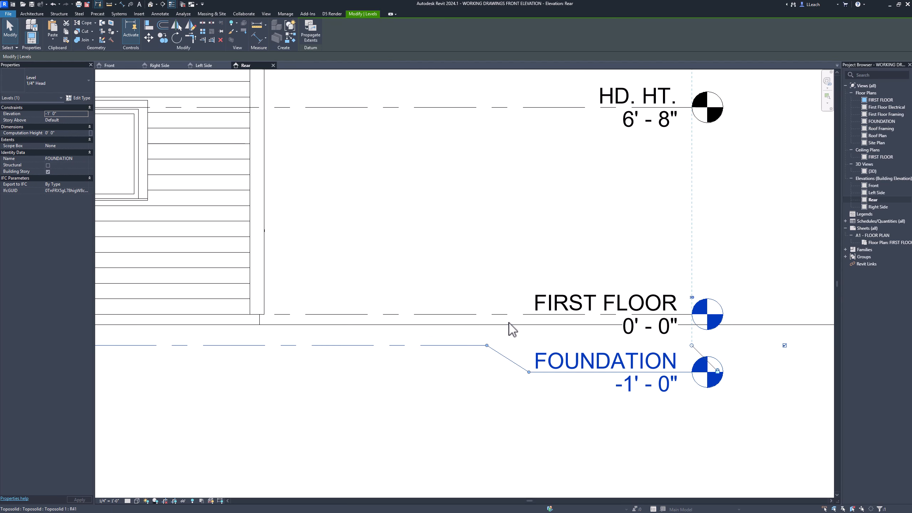
scroll(540, 258, "down", 2)
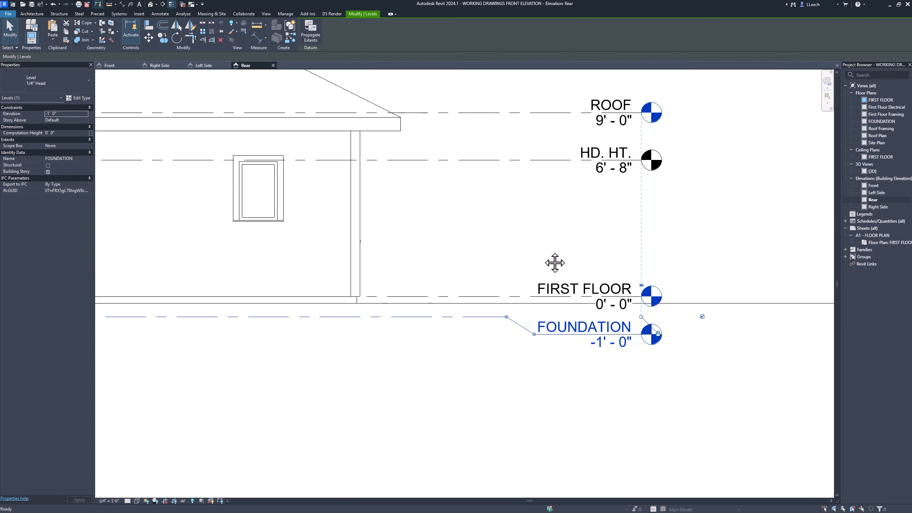
left_click(513, 249)
- Paste the copied trim and siding notes and roof pitch symbols into the Rear elevation around the roof
middle_click_drag(523, 245, 573, 292)
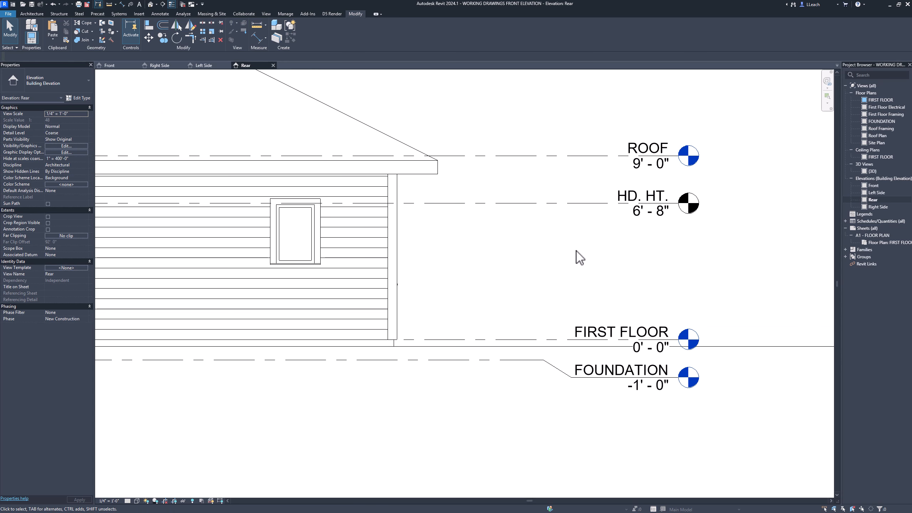
scroll(593, 255, "down", 3)
middle_click_drag(505, 238, 544, 276)
scroll(537, 254, "down", 1)
scroll(529, 245, "down", 1)
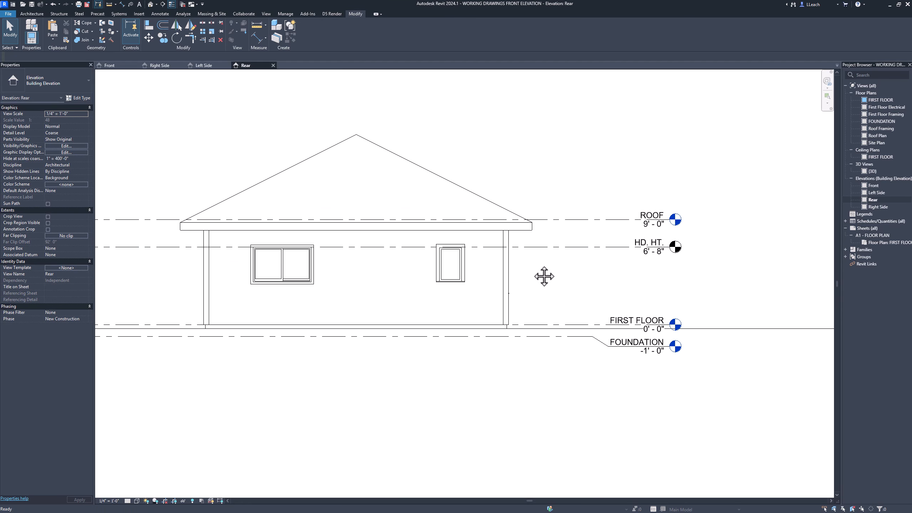
middle_click_drag(371, 192, 370, 214)
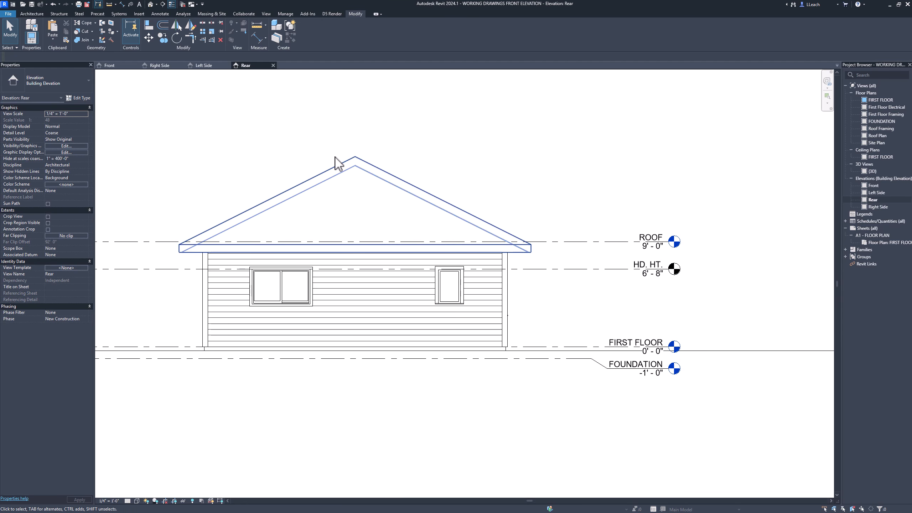
left_click(51, 38)
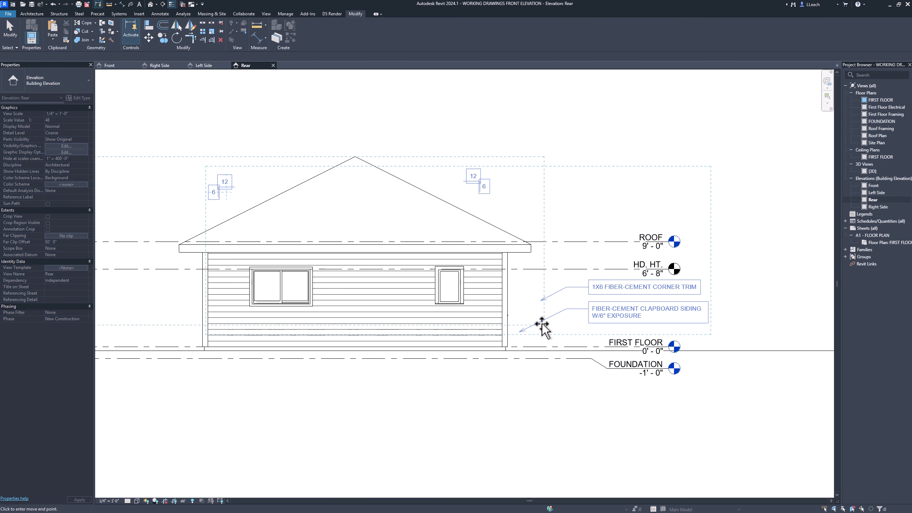
left_click(572, 212)
left_click(575, 215)
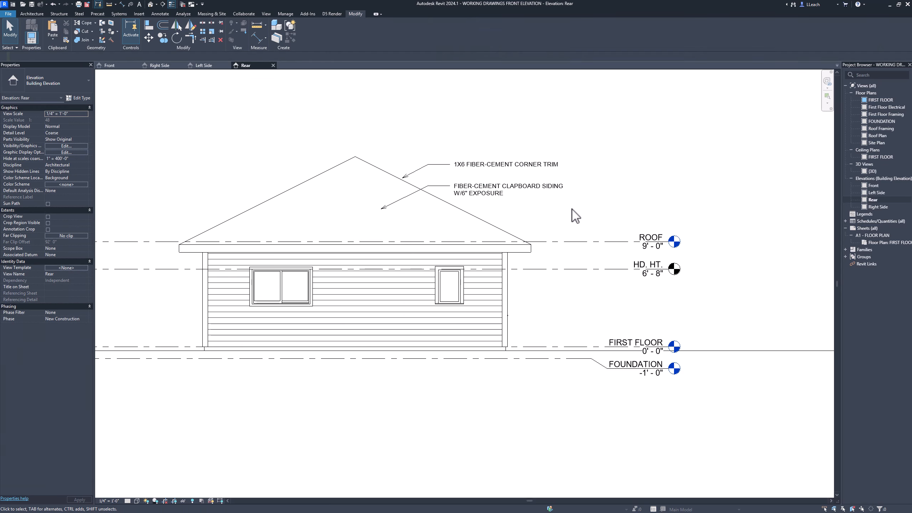
- Move the corner trim and clapboard siding notes together beside the right wall so their leaders point to the trim and siding
scroll(574, 216, "down", 3)
scroll(534, 230, "up", 1)
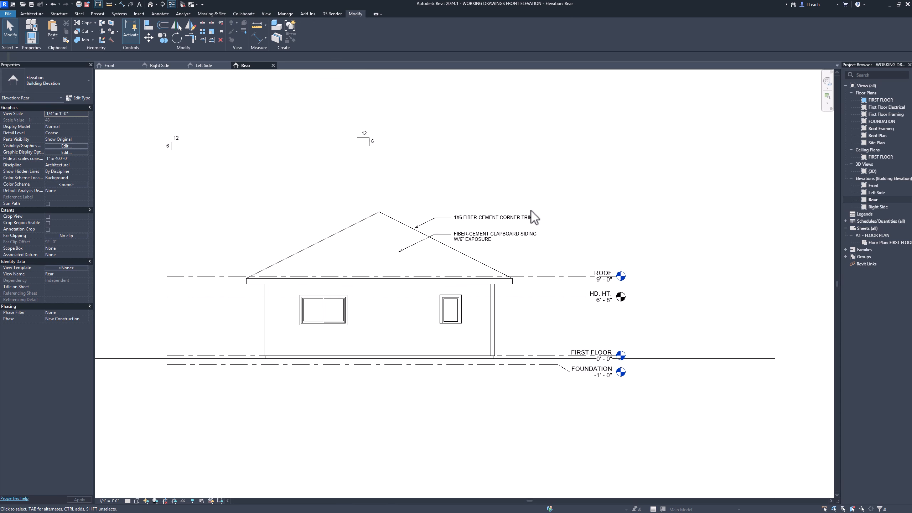
left_click_drag(562, 255, 482, 195)
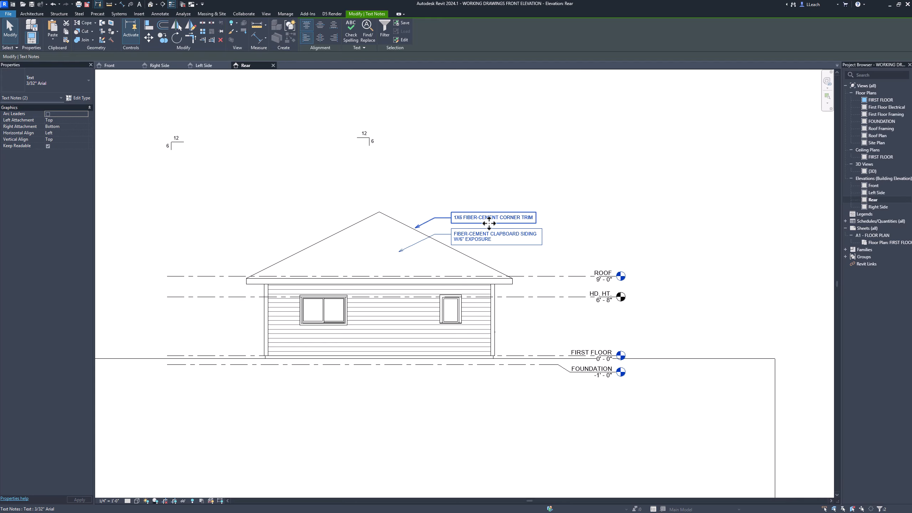
left_click_drag(488, 223, 556, 312)
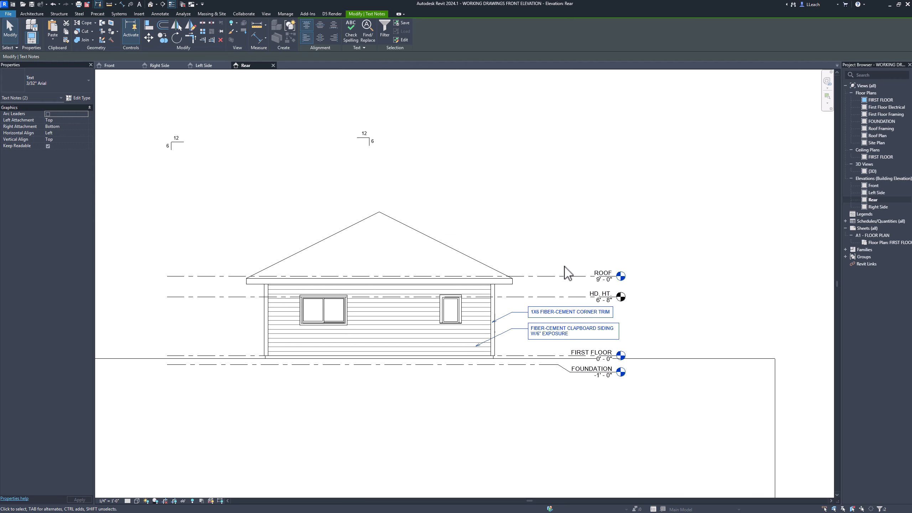
left_click(519, 194)
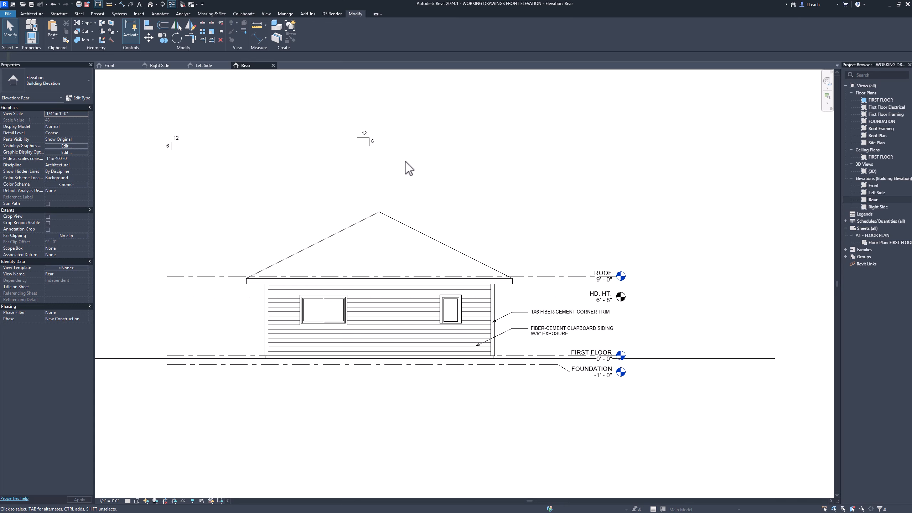
- Move the two 12/6 roof pitch symbols onto the right and left slopes of the Rear elevation's roof
left_click_drag(405, 163, 327, 102)
mouse_move(370, 140)
left_mouse_down()
mouse_move(402, 147)
mouse_move(486, 215)
mouse_move(470, 238)
left_mouse_up()
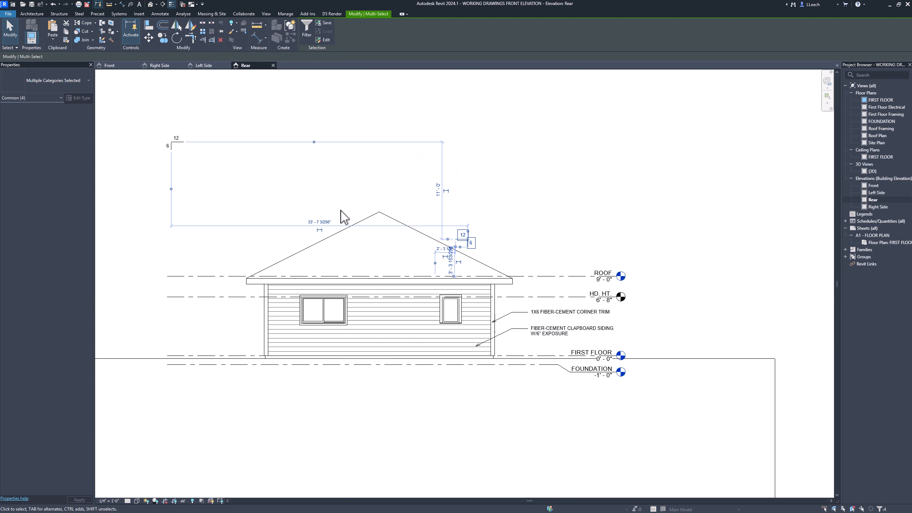
left_click(261, 249)
mouse_move(156, 117)
left_mouse_down()
mouse_move(260, 179)
mouse_move(297, 237)
left_mouse_up()
left_click(449, 177)
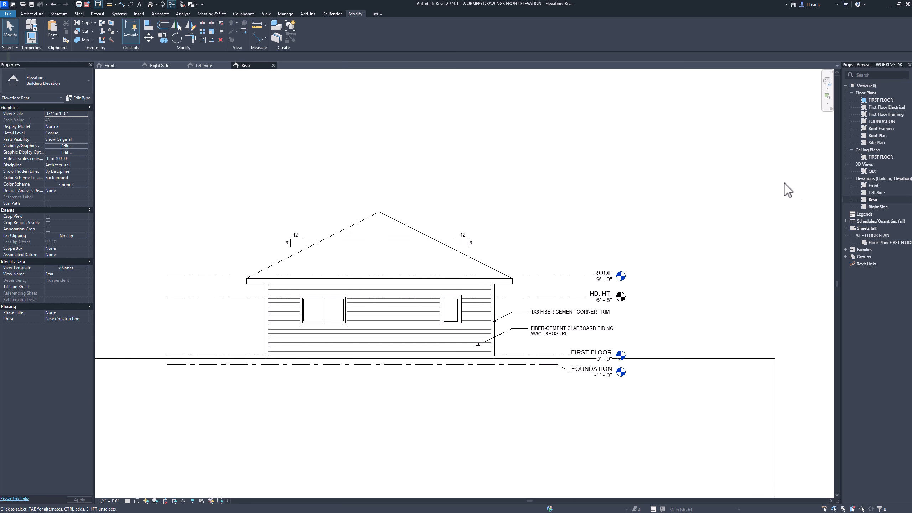
- Open the Front elevation and copy the 235# composition shingles note to the clipboard
double_click(873, 185)
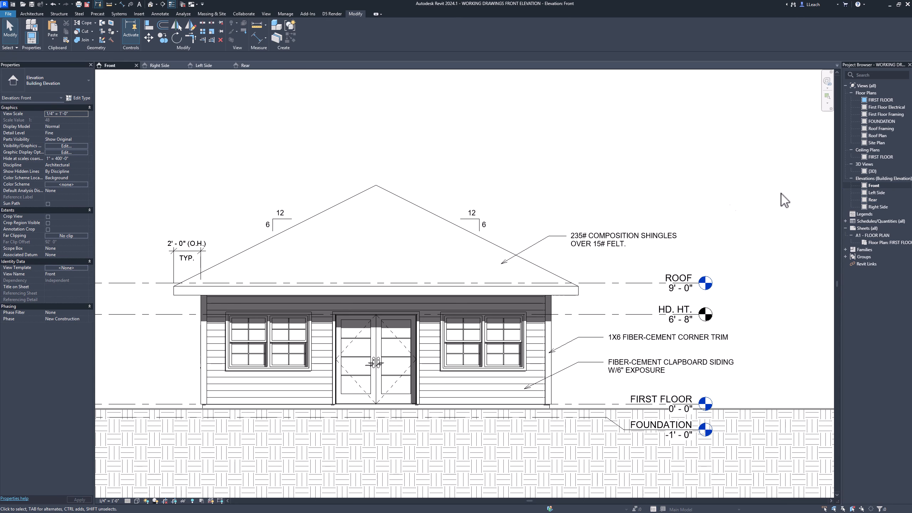
left_click(553, 215)
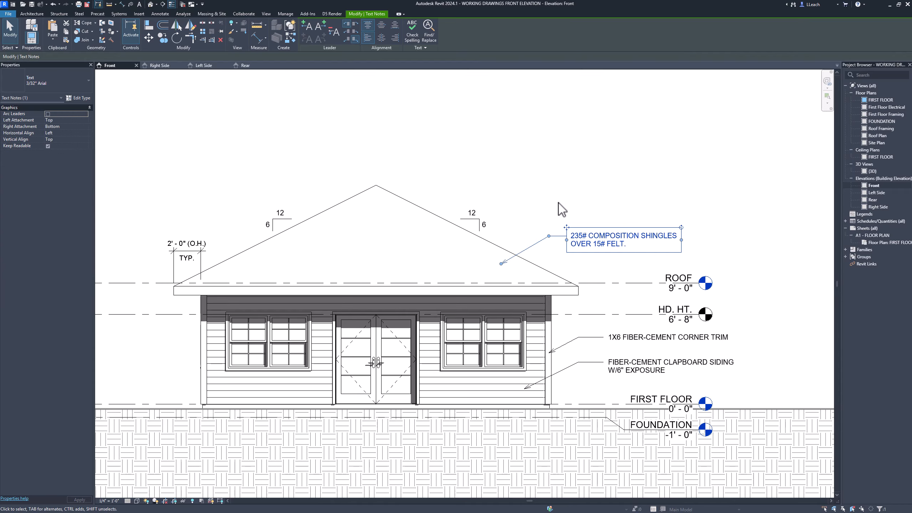
left_click(67, 31)
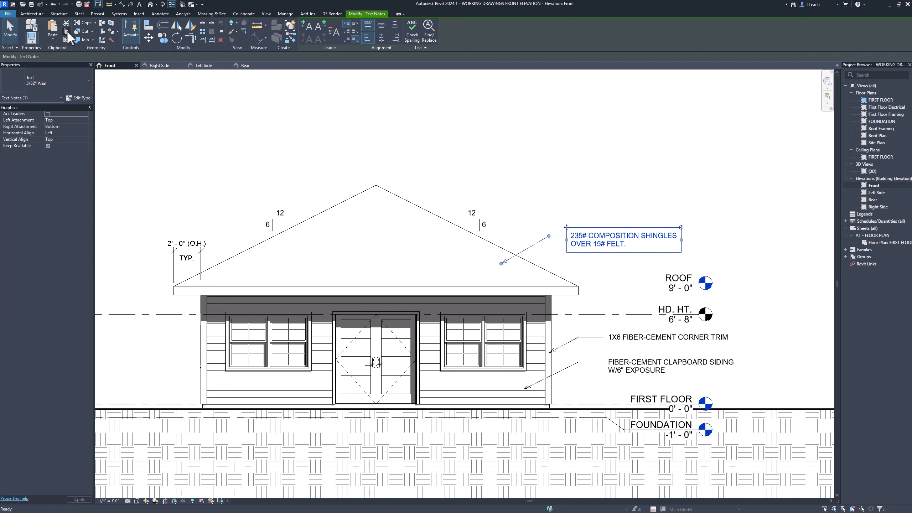
- Paste the composition shingles note into the Rear elevation and move it beside the right roof slope, its leader pointing at the roof
double_click(873, 200)
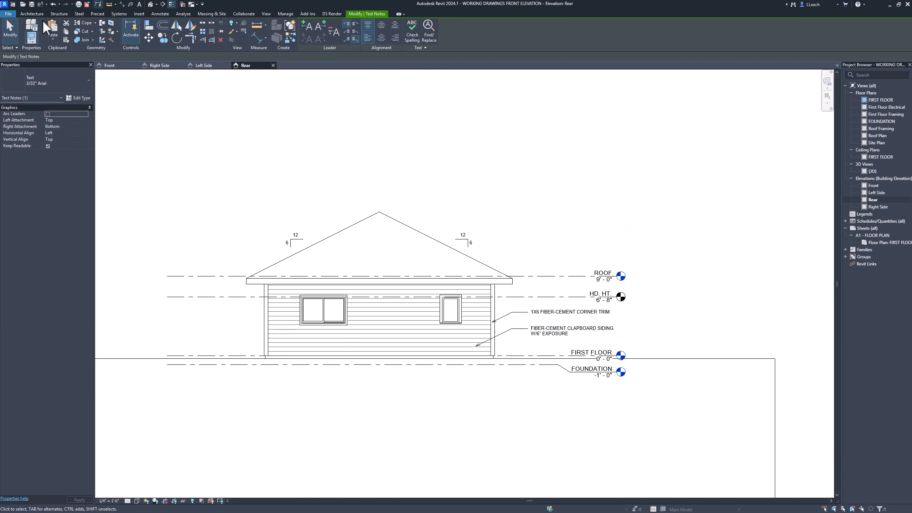
left_click(52, 40)
left_click(69, 50)
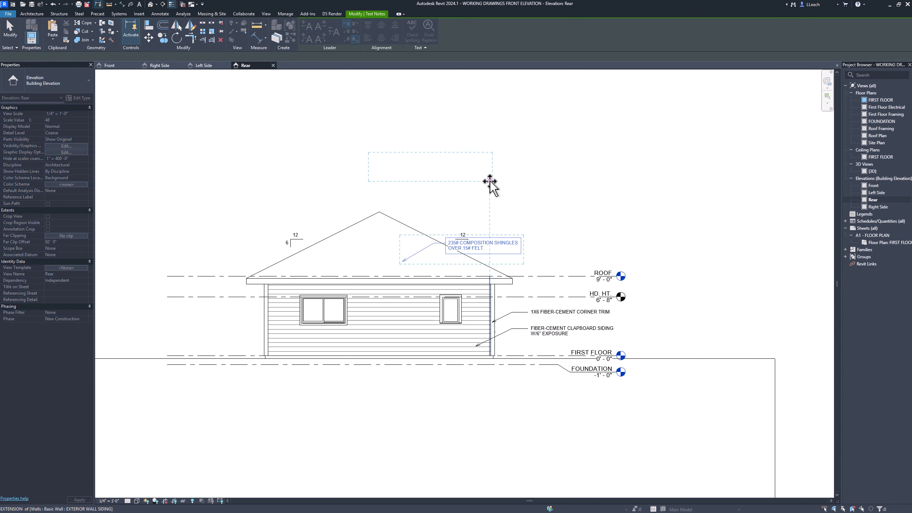
left_click(485, 219)
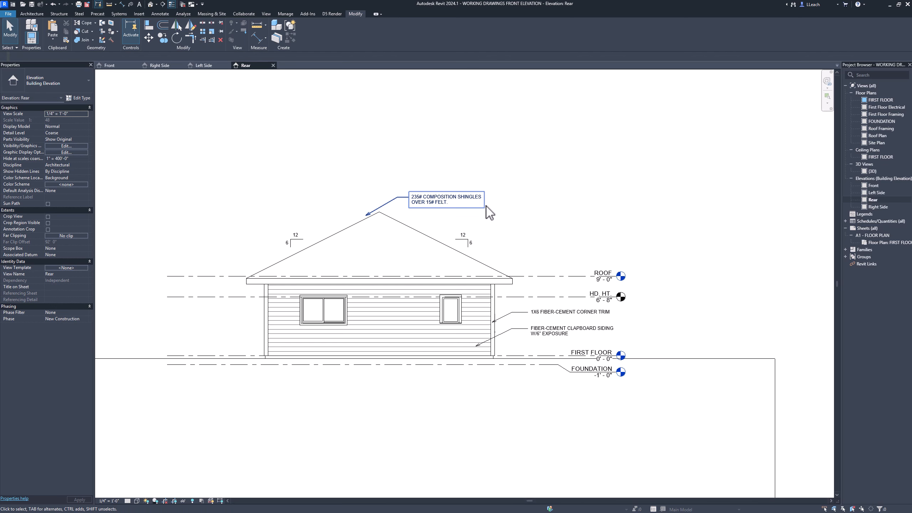
left_click(488, 216)
left_click_drag(441, 202, 546, 255, "ctrl")
left_click(512, 201)
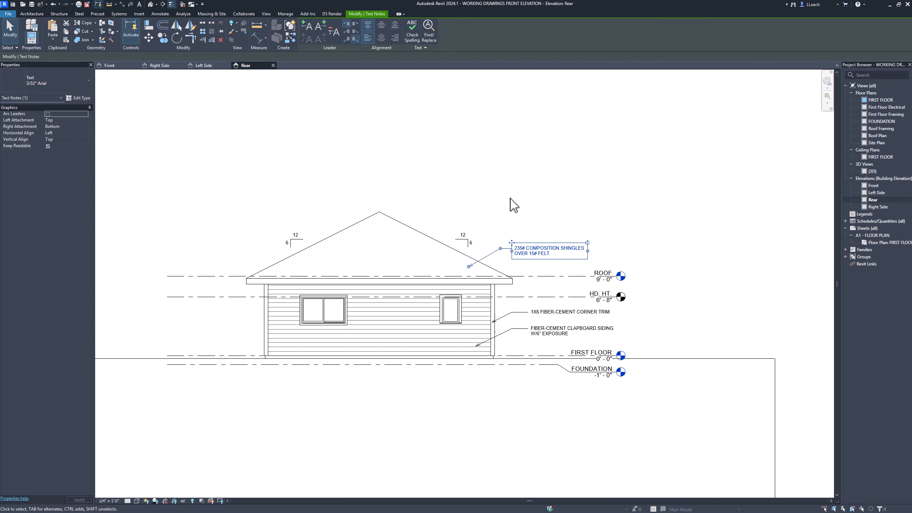
- Turn on shadows in the Rear elevation
scroll(513, 212, "up", 3)
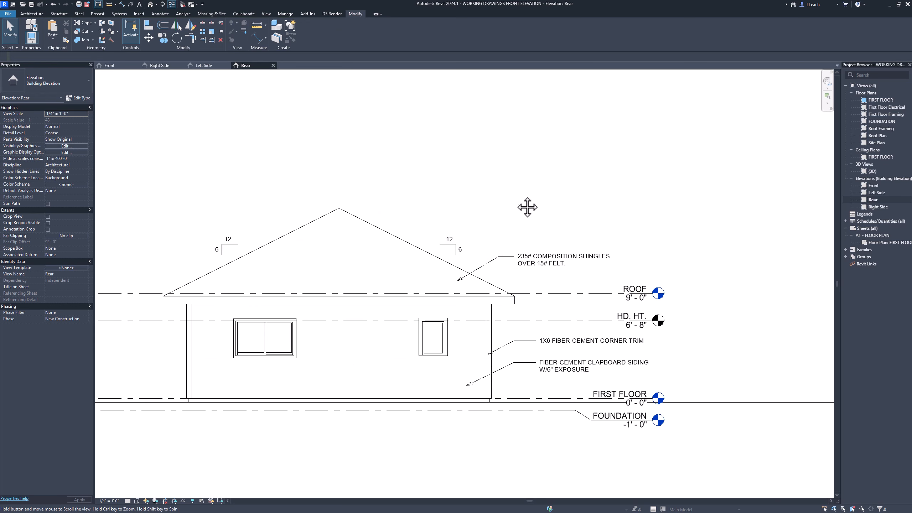
middle_click_drag(514, 196, 529, 183)
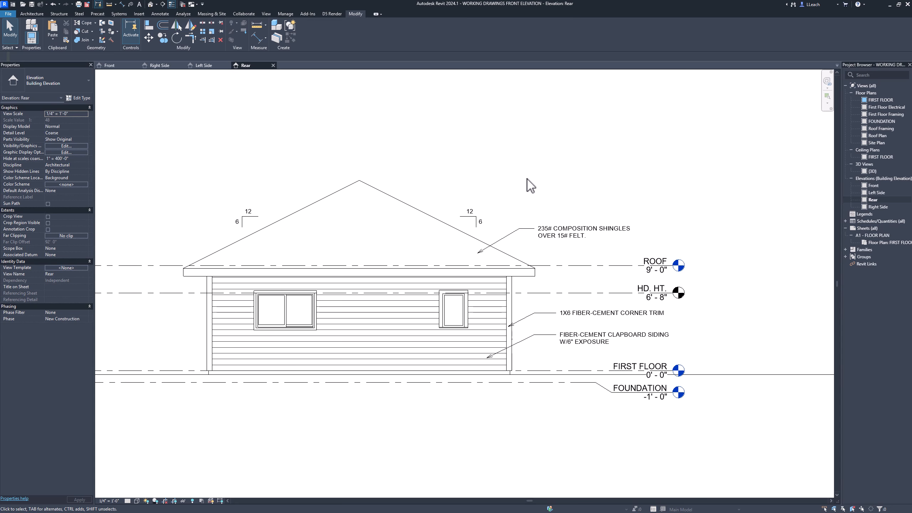
scroll(533, 177, "down", 1)
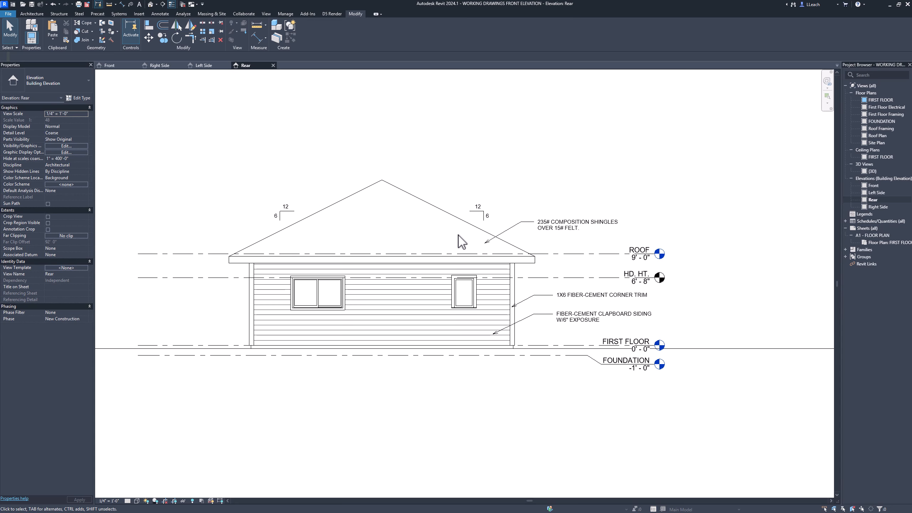
left_click(155, 500)
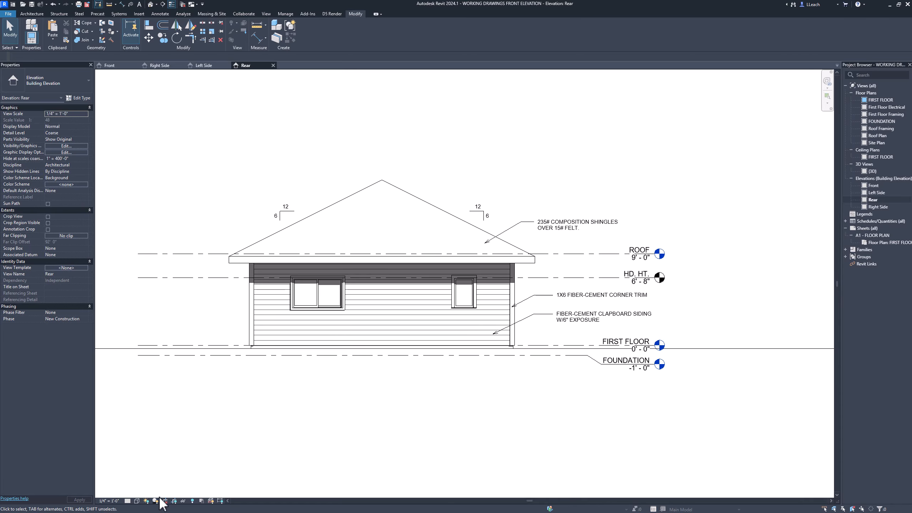
middle_click_drag(376, 384, 403, 403)
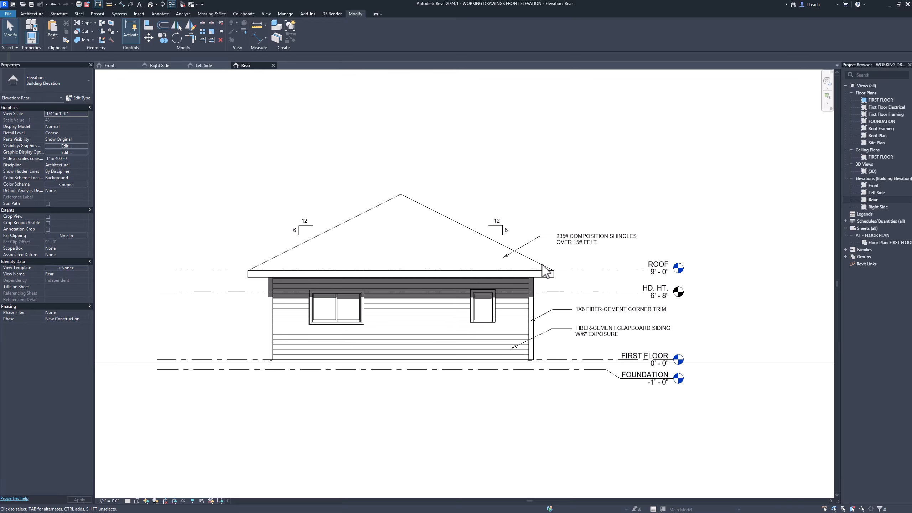
scroll(535, 224, "down", 3)
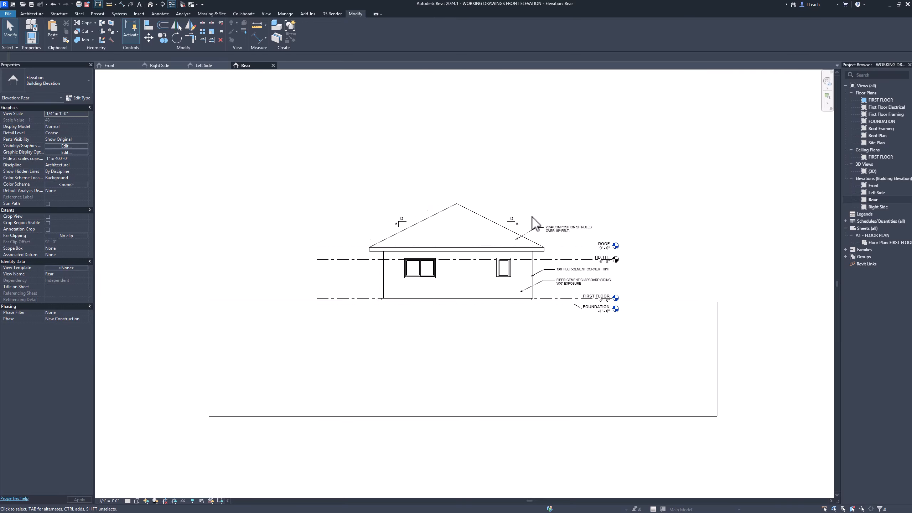
middle_click_drag(645, 190, 600, 204)
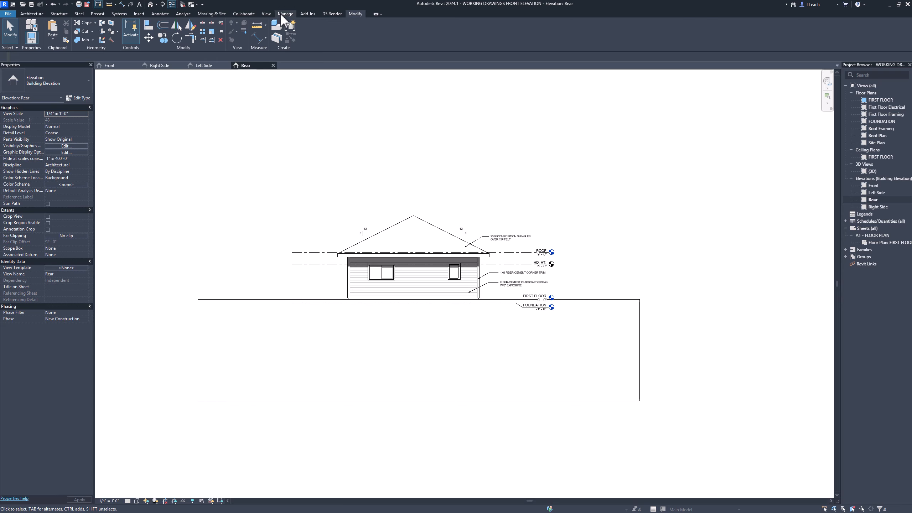
- Create a new sheet using the custom titleblock
left_click(266, 14)
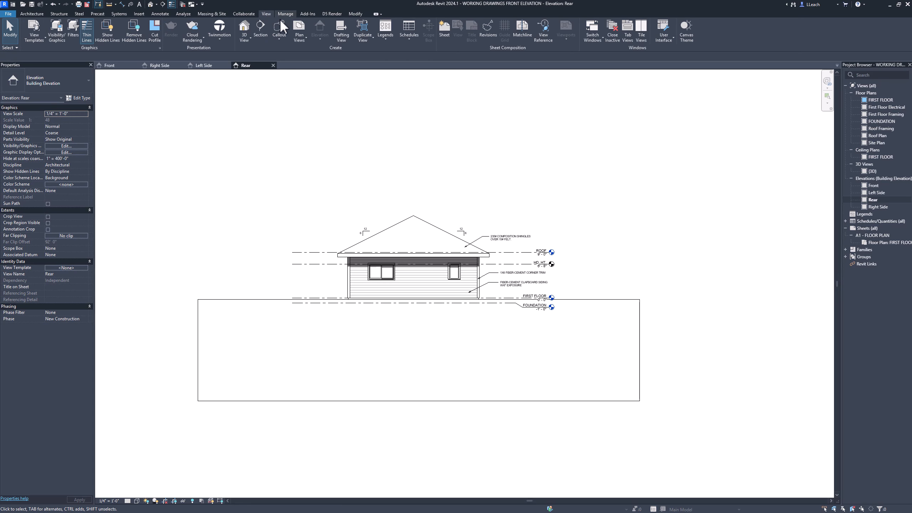
left_click(444, 31)
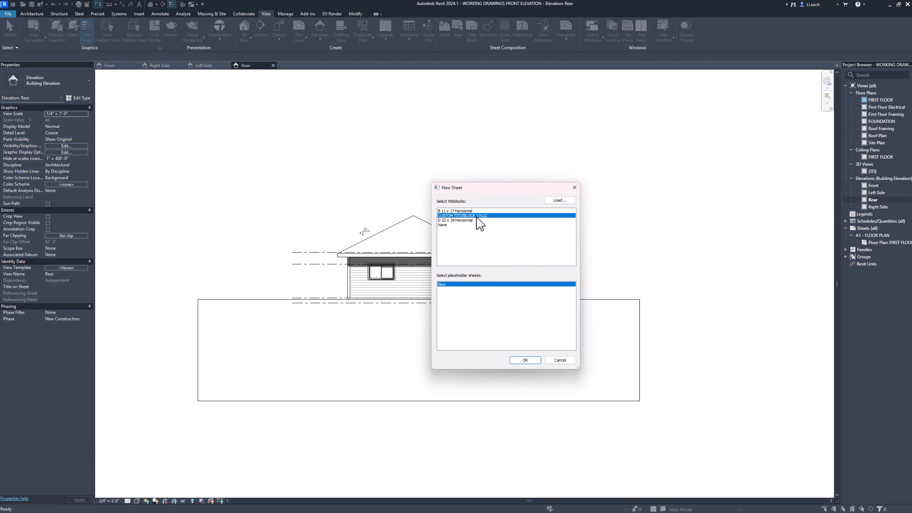
left_click(525, 360)
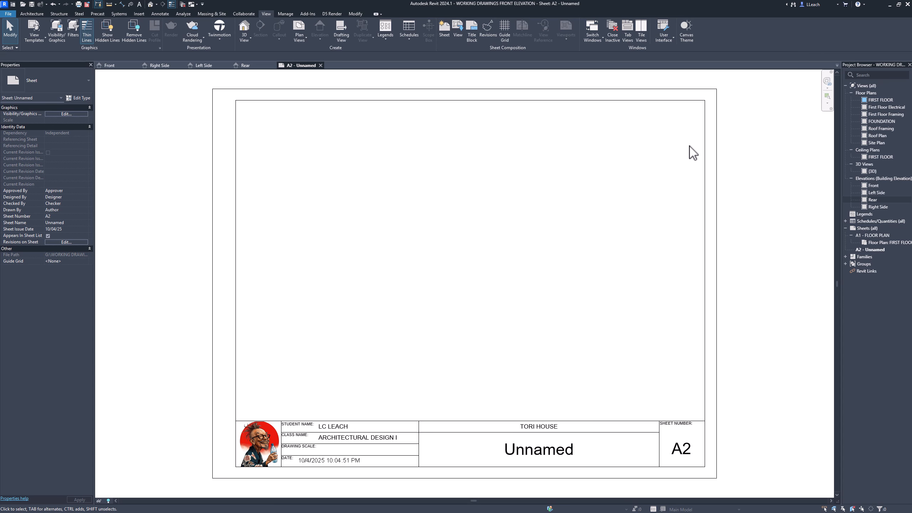
- Place the Front elevation on sheet A2 and move its viewport down so the ground area overlaps the title block
left_click(873, 185)
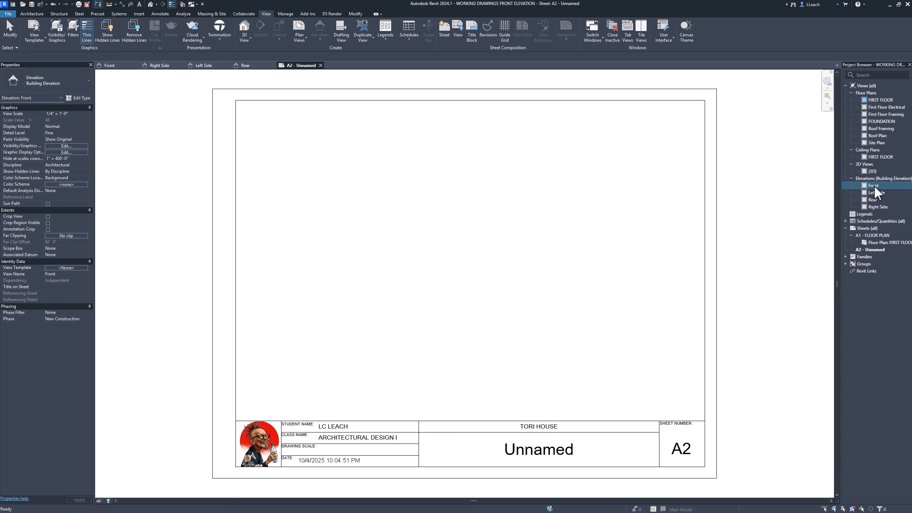
left_click_drag(460, 285, 460, 286)
left_click(472, 277)
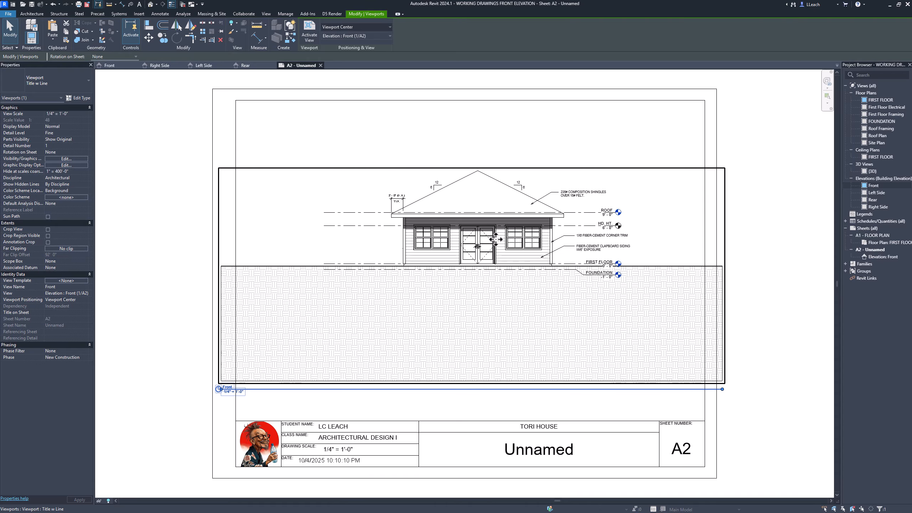
left_click_drag(496, 245, 460, 354)
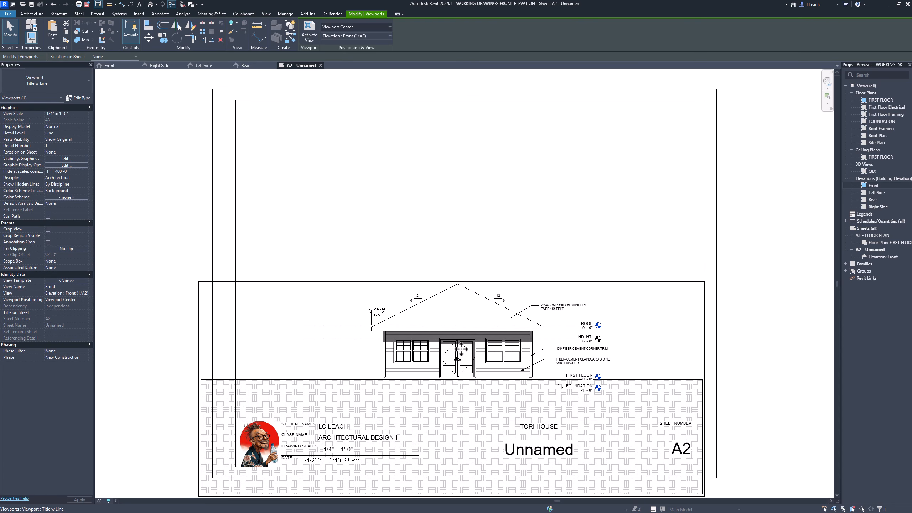
scroll(181, 183, "down", 2)
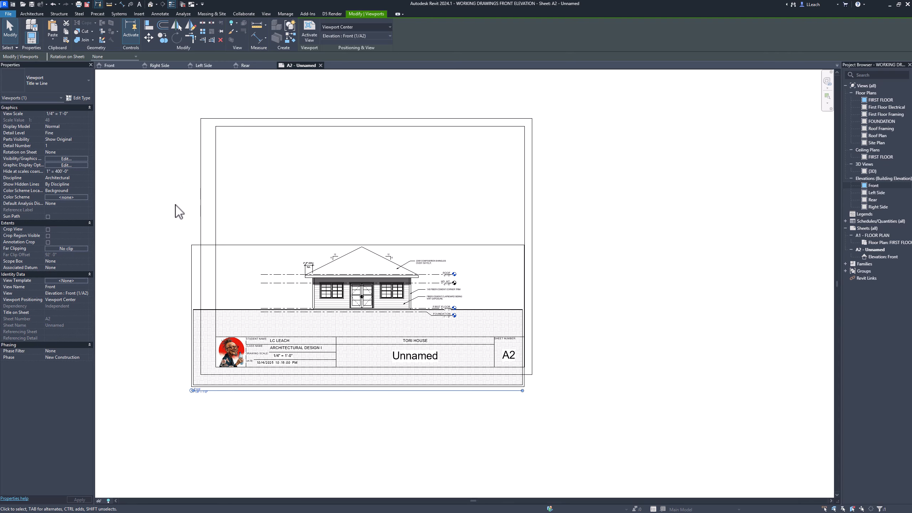
scroll(314, 312, "up", 2)
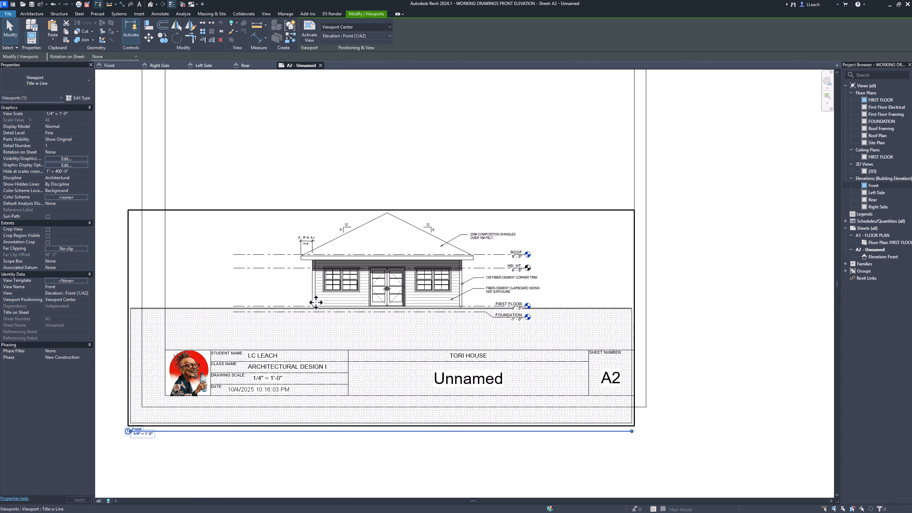
scroll(317, 288, "down", 1)
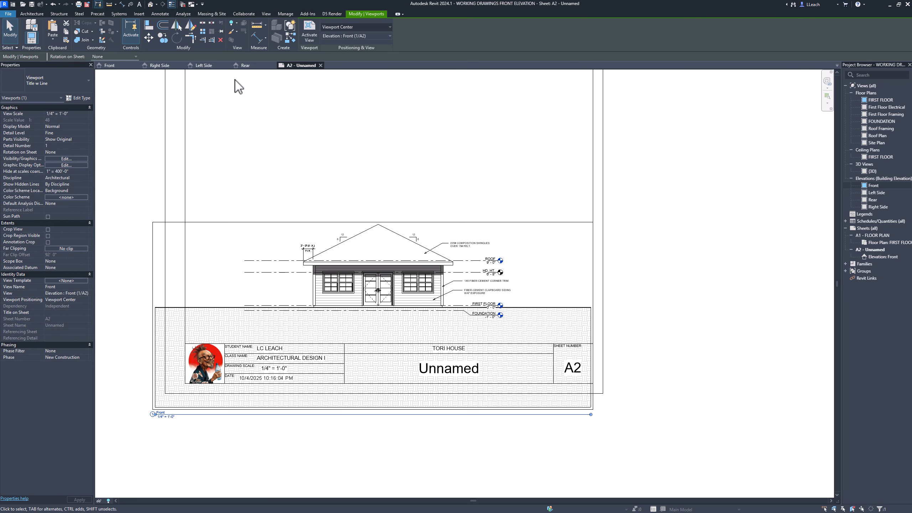
- Open the Front elevation and enable Crop View and Crop Region Visible
left_click(130, 66)
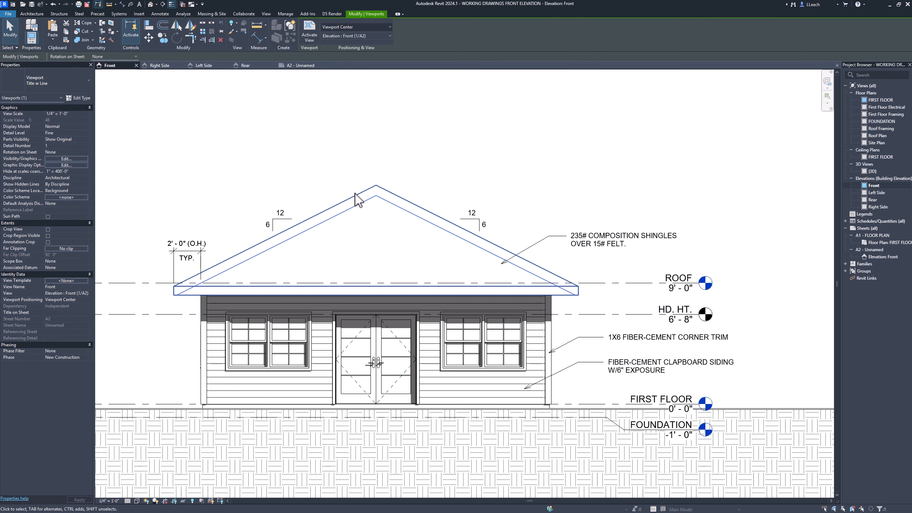
scroll(356, 198, "down", 2)
scroll(354, 197, "down", 1)
middle_click_drag(355, 193, 406, 195)
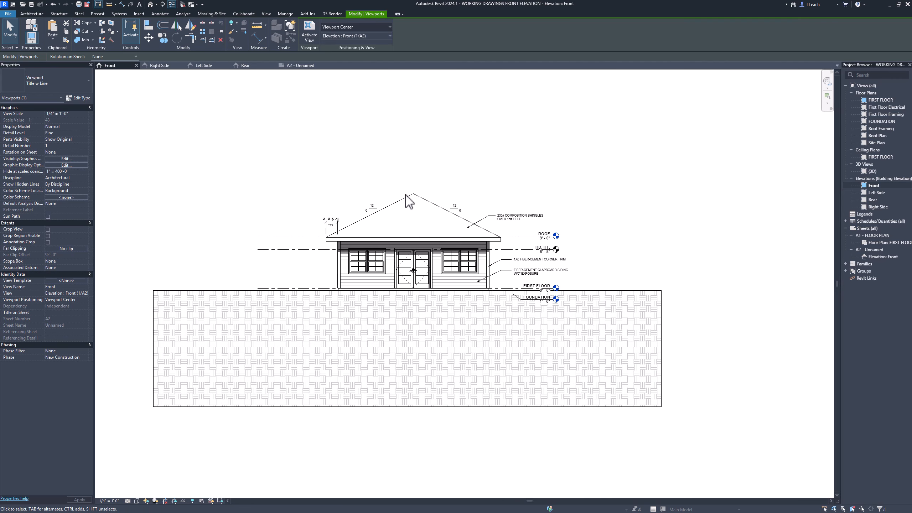
left_click(47, 229)
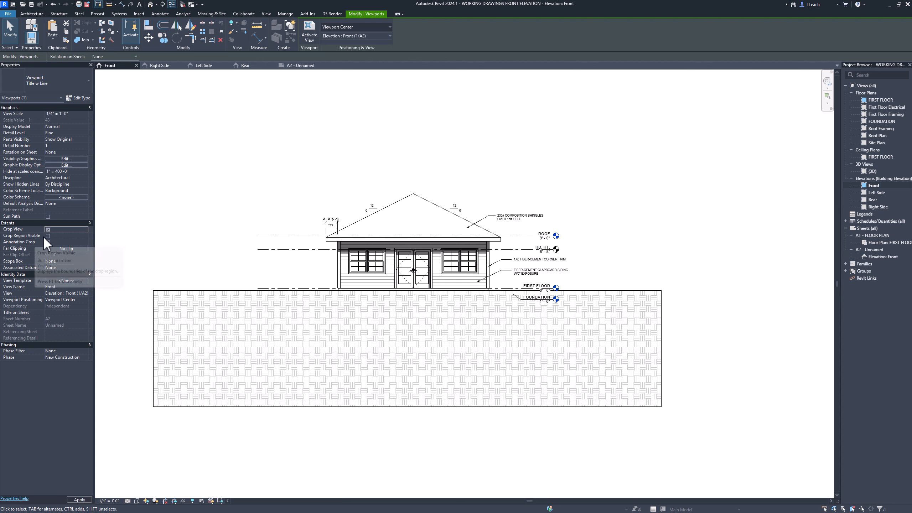
left_click(48, 236)
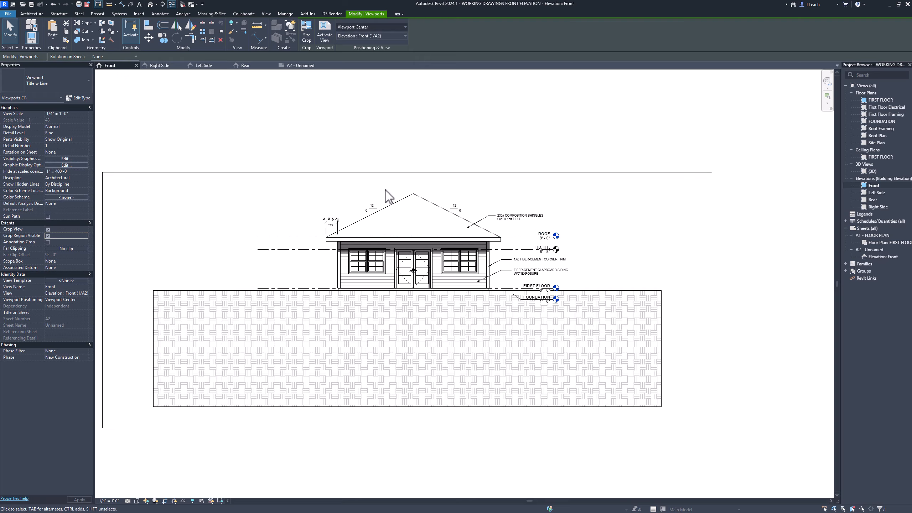
- Try to pull the crop region's right edge in to the roof's right eave, and undo it
left_click(407, 173)
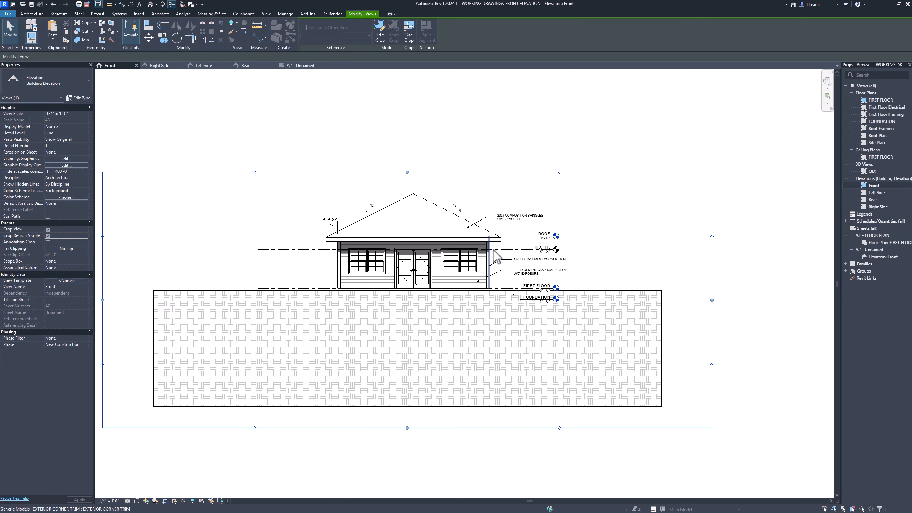
left_click_drag(712, 300, 665, 301)
left_click_drag(609, 304, 501, 320)
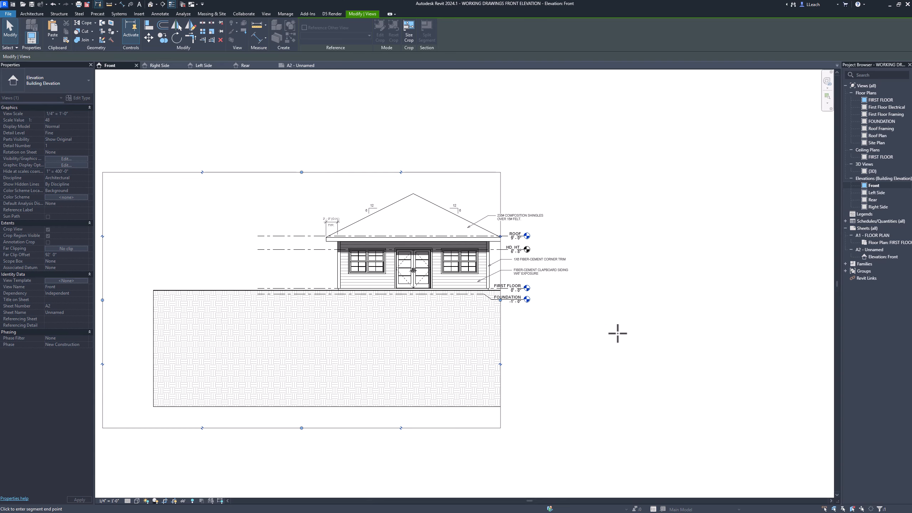
key("ctrl+z")
- Pull the crop region's right edge in to just beyond the level heads and material notes
mouse_move(560, 335)
left_mouse_down()
mouse_move(521, 334)
mouse_move(603, 334)
mouse_move(575, 334)
left_mouse_up()
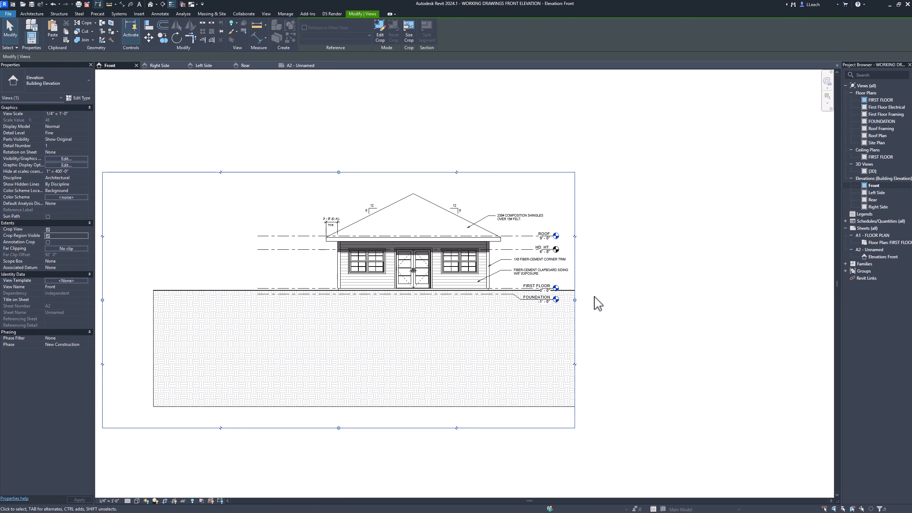
left_click(280, 147)
middle_click_drag(304, 148, 304, 149)
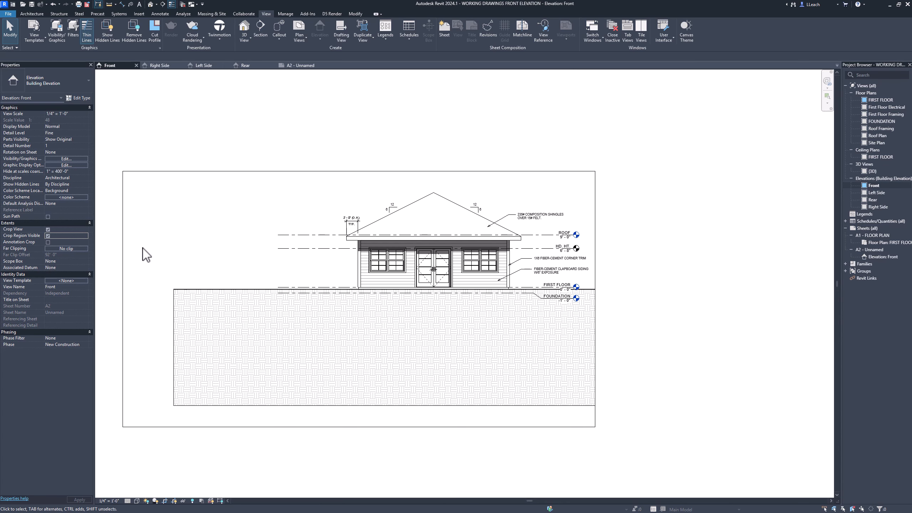
- Bring the crop region's left edge in to just outside the overhang dimension and its lower edge to just below the foundation level
left_click(123, 261)
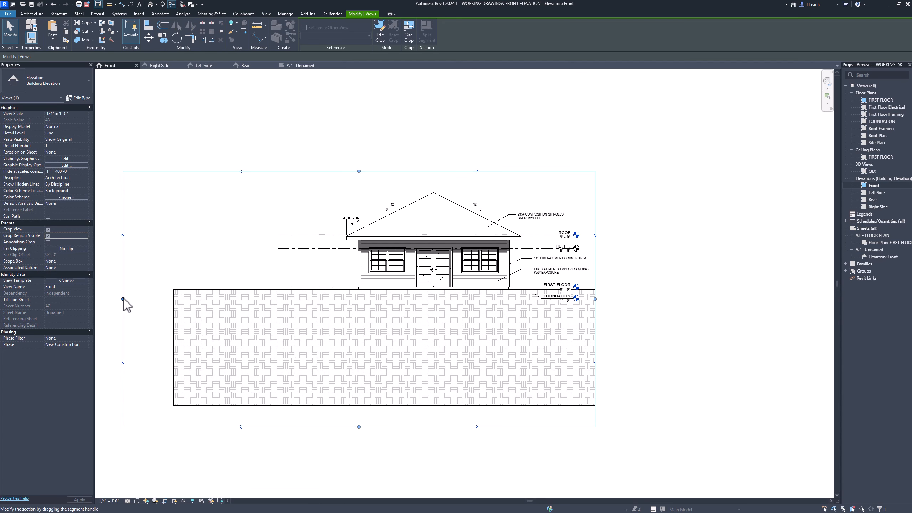
left_click_drag(123, 299, 328, 317)
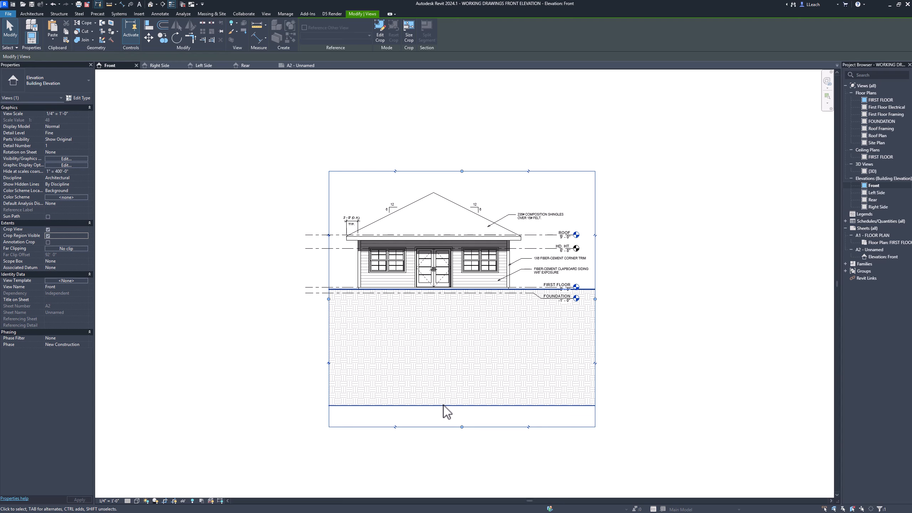
left_click_drag(462, 427, 462, 384)
left_click_drag(469, 349, 470, 318)
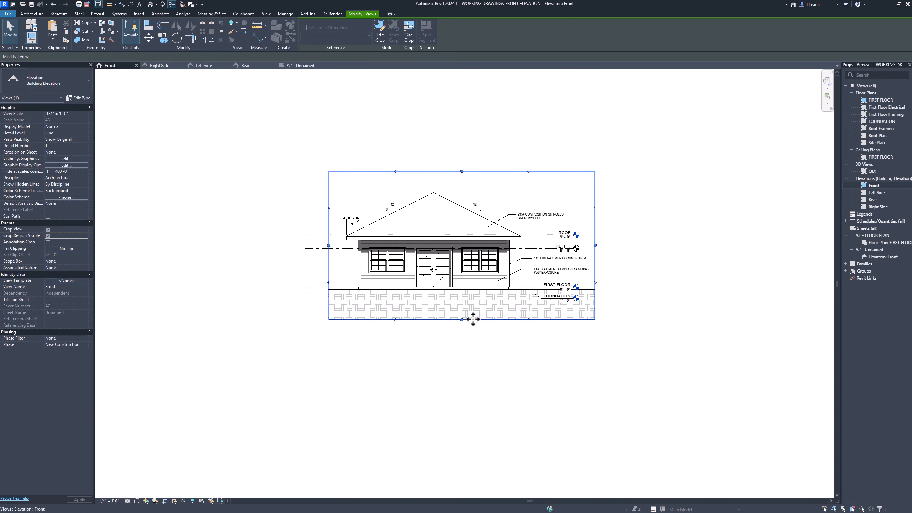
left_click(473, 363)
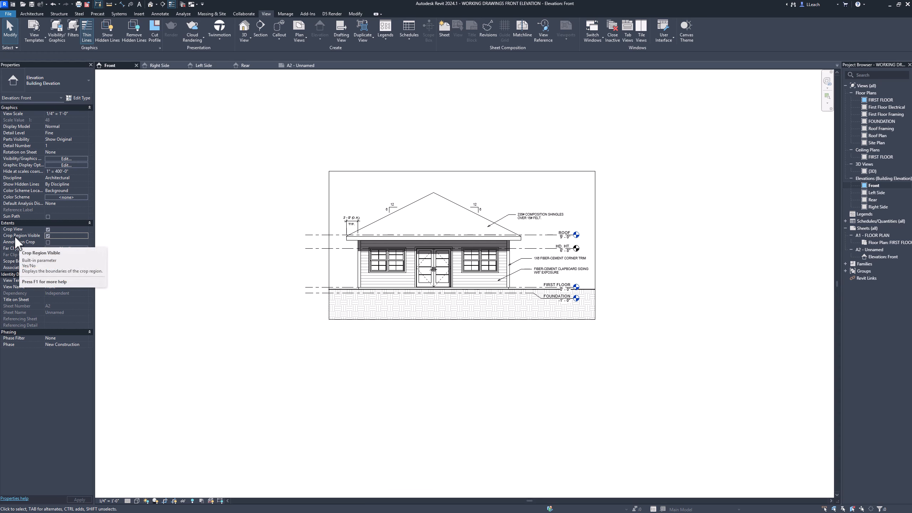
- Hide the crop region boundary in the Front elevation while keeping the view cropped
left_click(48, 236)
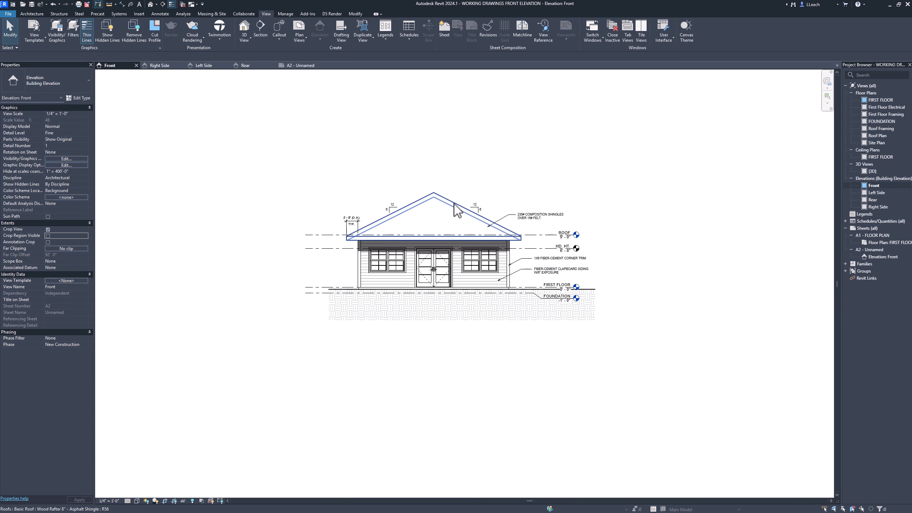
scroll(456, 210, "up", 4)
mouse_move(462, 146)
middle_mouse_down()
mouse_move(471, 143)
mouse_move(456, 138)
mouse_move(467, 128)
middle_mouse_up()
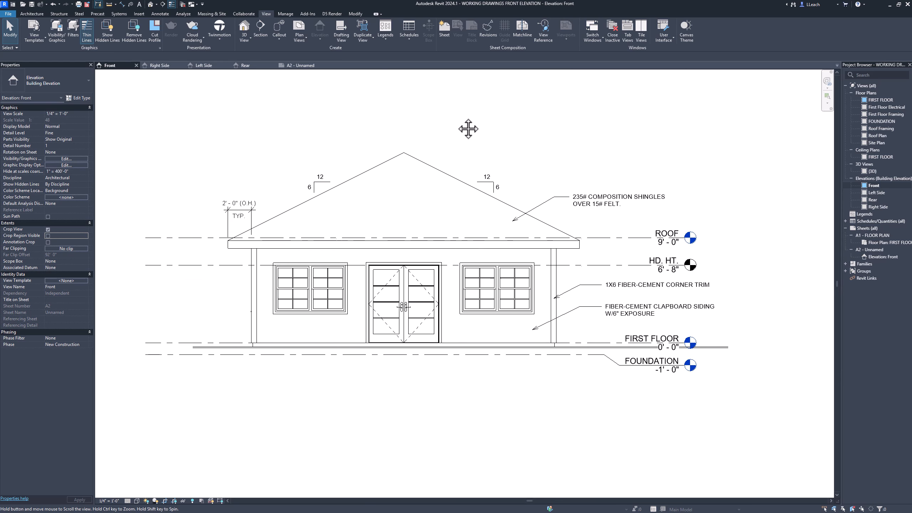
middle_click_drag(452, 224, 446, 206)
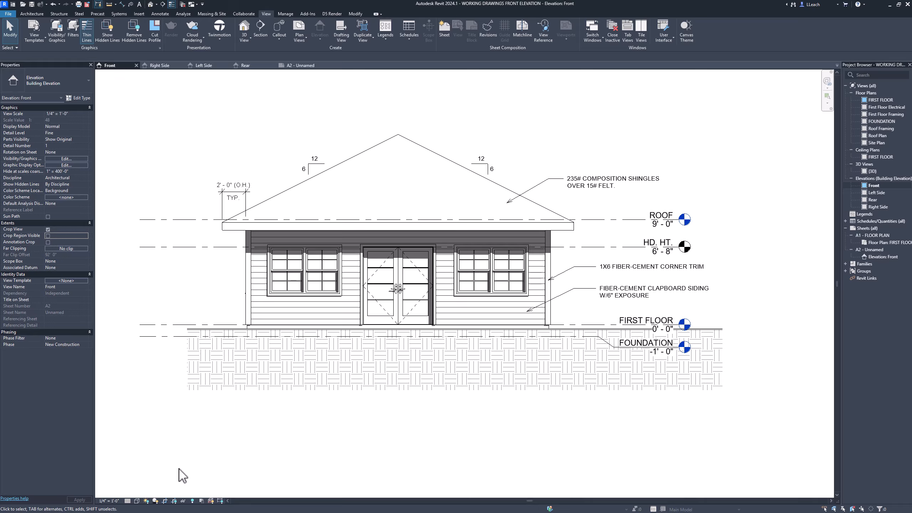
- Turn off shadows in the Front elevation
left_click(155, 501)
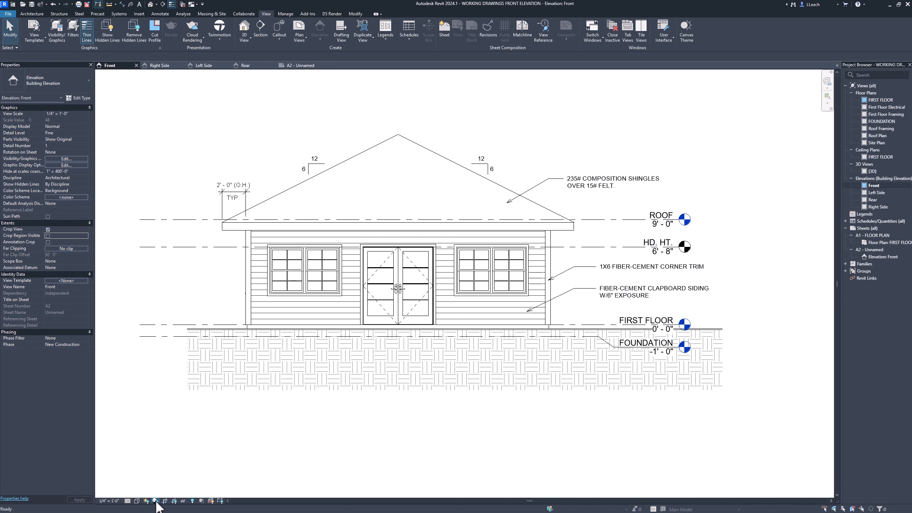
scroll(377, 458, "down", 1)
middle_click_drag(377, 458, 426, 436)
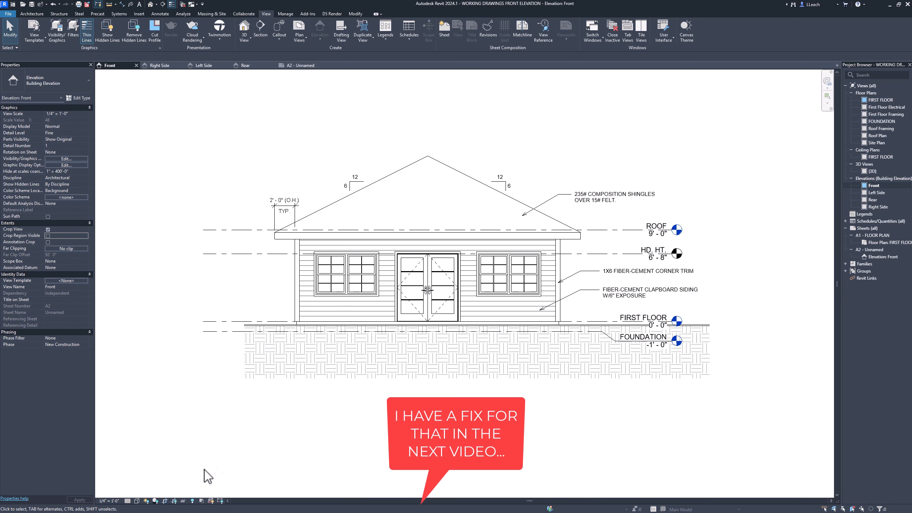
- Try the Textures visual style on the Front elevation and return the view to Hidden Line
left_click(138, 500)
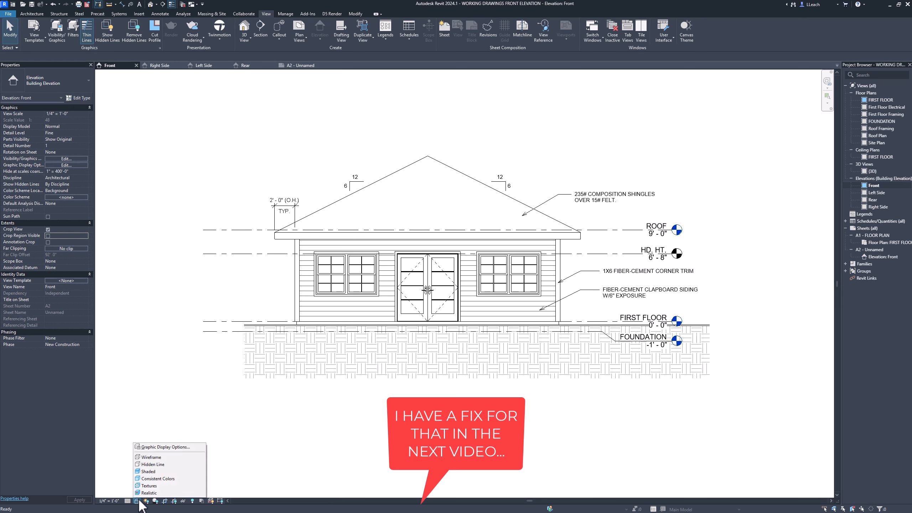
left_click(156, 489)
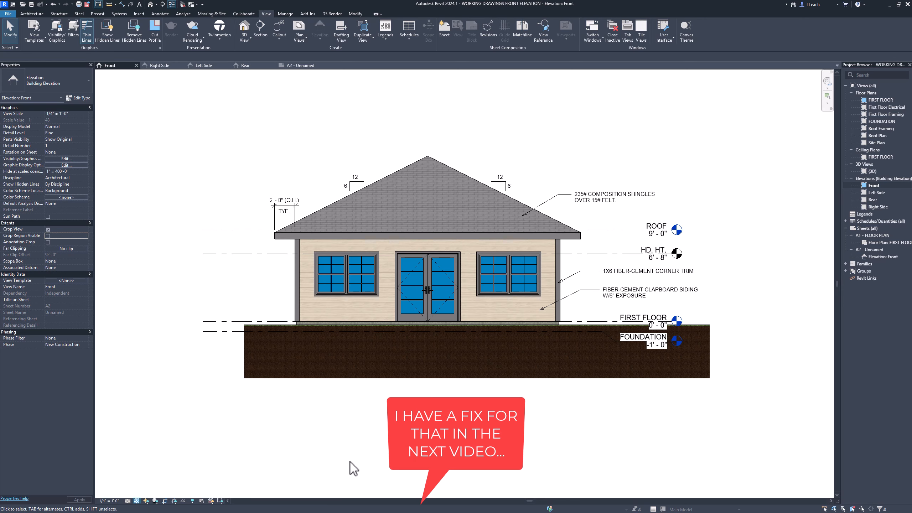
left_click(137, 502)
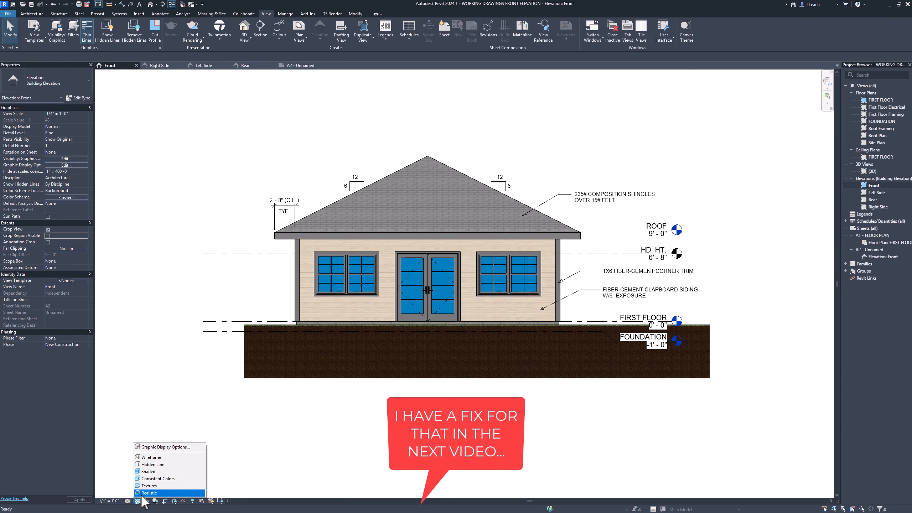
left_click(159, 465)
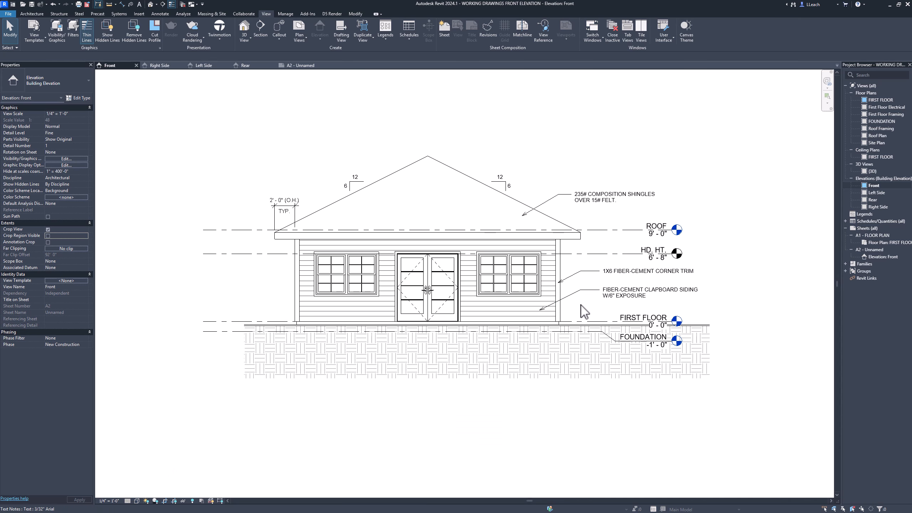
middle_click_drag(566, 311, 555, 315)
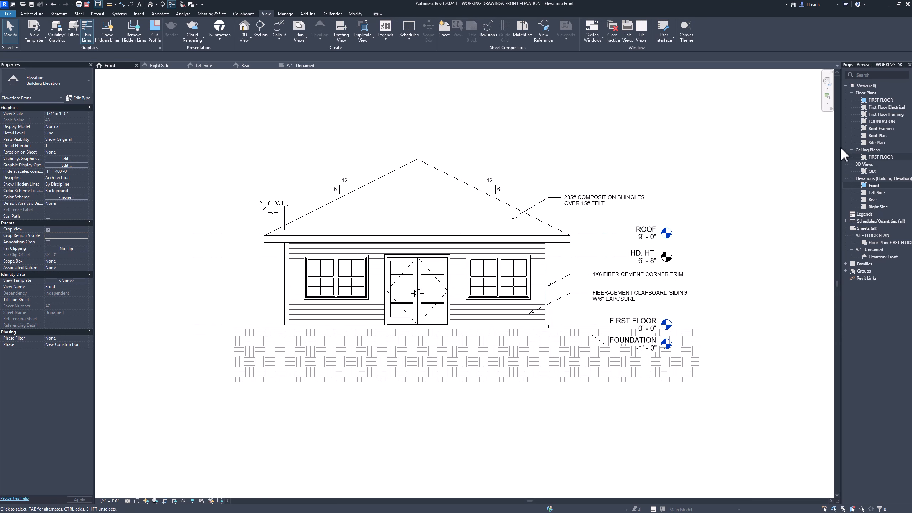
- Open sheet A2 and nudge the Front elevation viewport up slightly, away from the titleblock
left_click(303, 65)
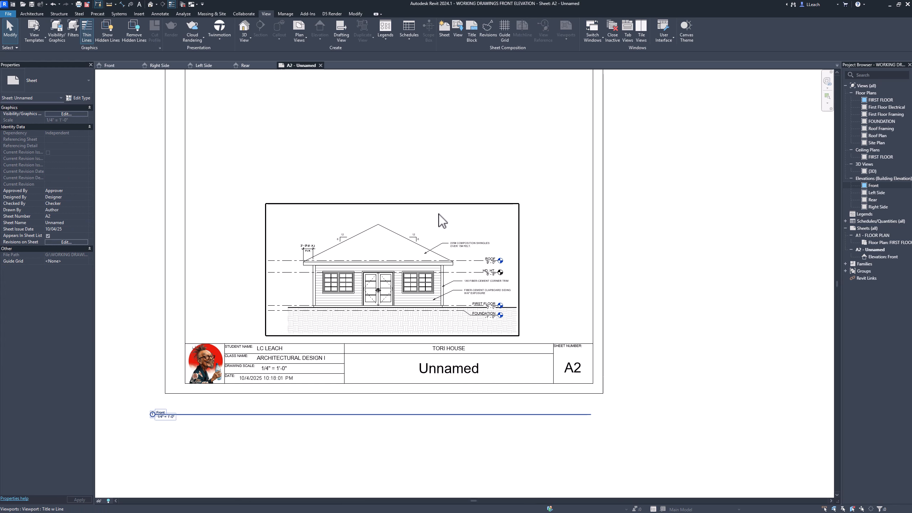
left_click(450, 202)
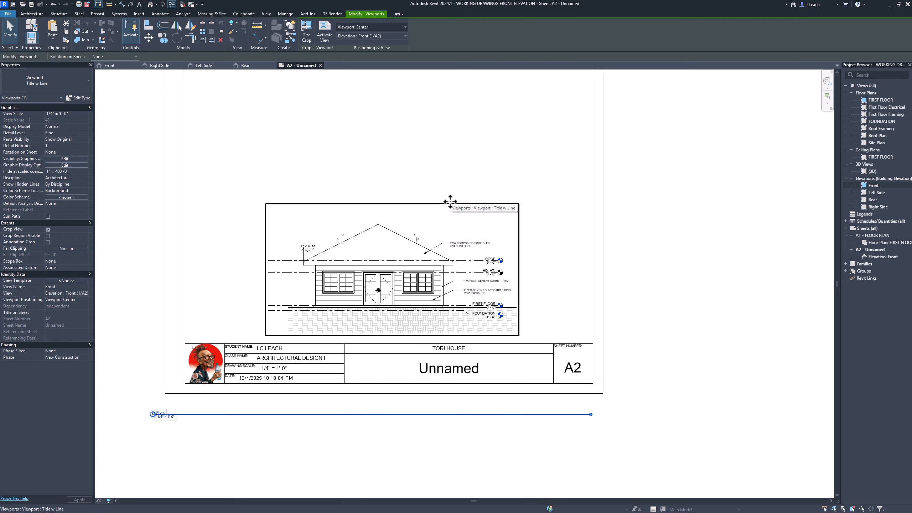
key("Up")
key("Up")
key("Up")
key("Up")
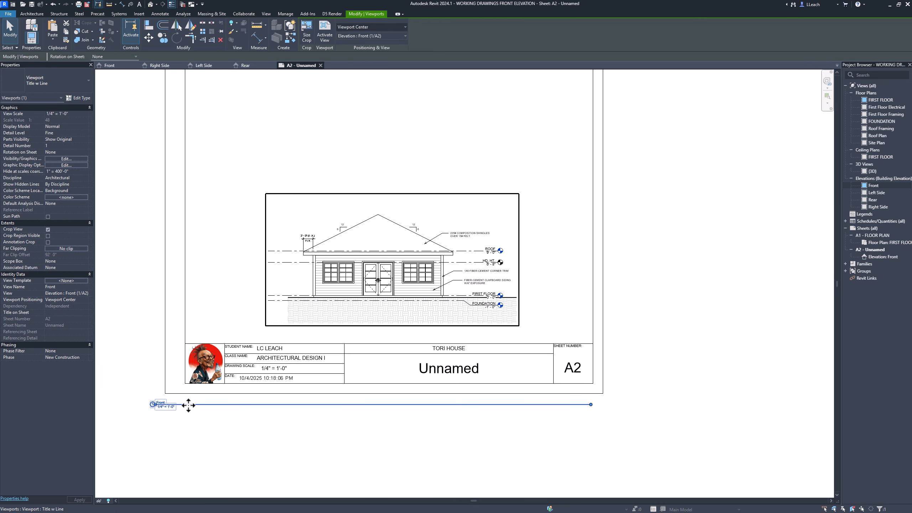
- Move the Front view title directly beneath the house and shorten its title line to about the building's width
left_click_drag(206, 401, 353, 312)
left_click(215, 436)
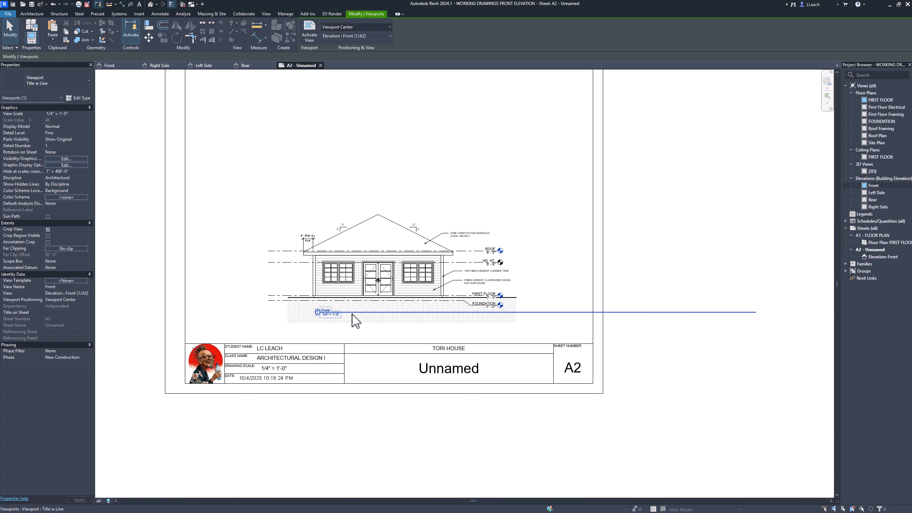
left_click(415, 211)
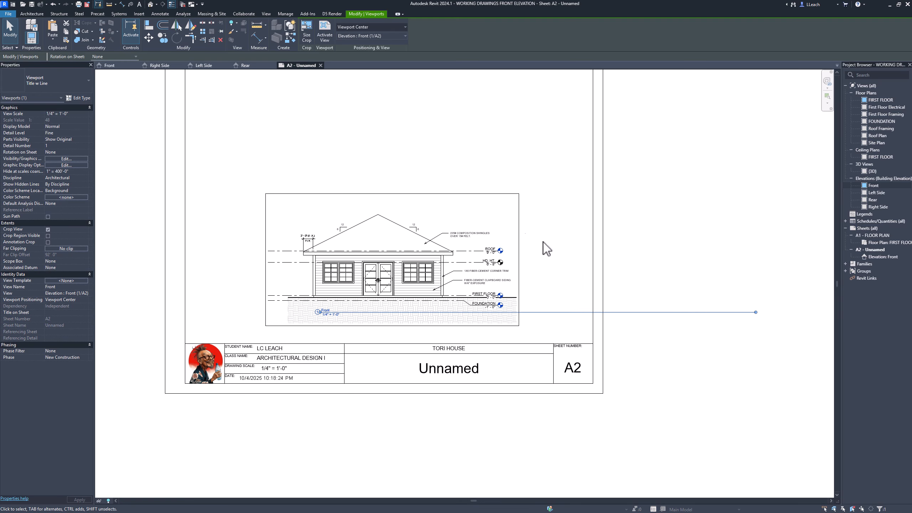
left_click_drag(756, 312, 443, 320)
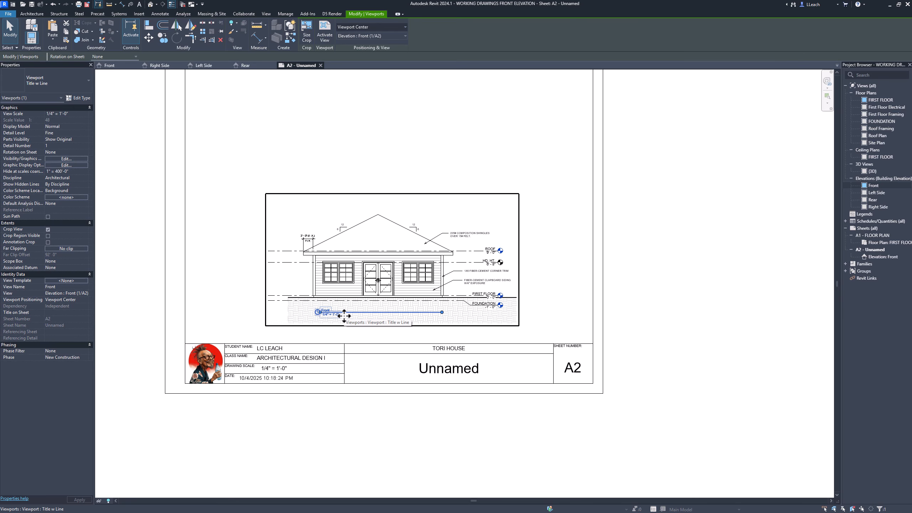
- Rename the Front elevation view as FRONT in capital letters
scroll(346, 314, "up", 5)
scroll(346, 312, "down", 2)
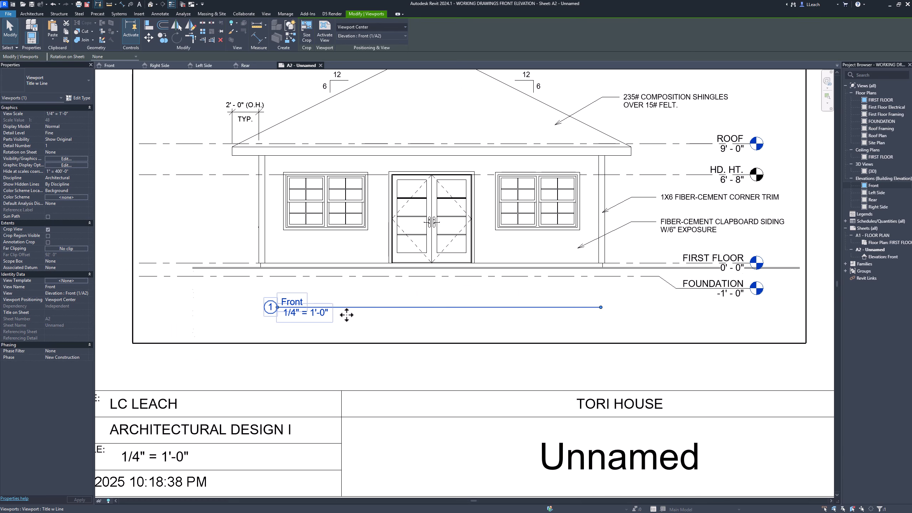
scroll(346, 312, "up", 2)
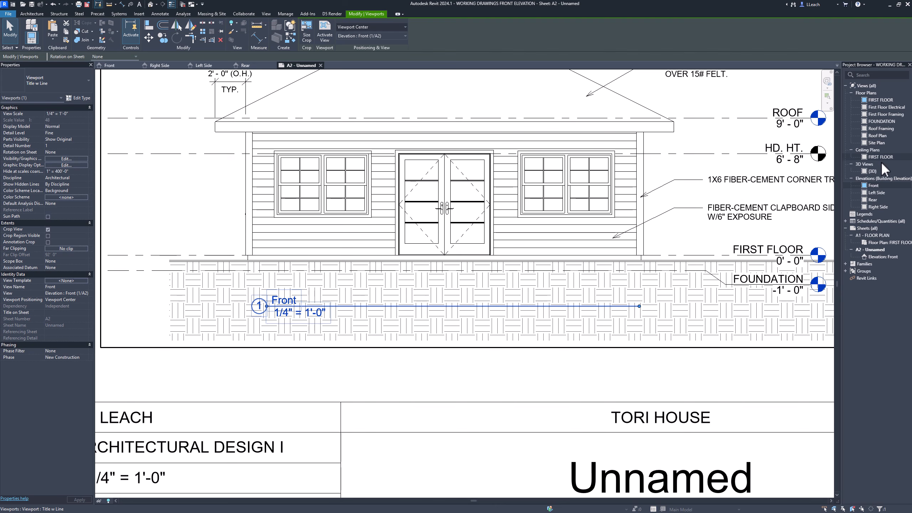
left_click(875, 184)
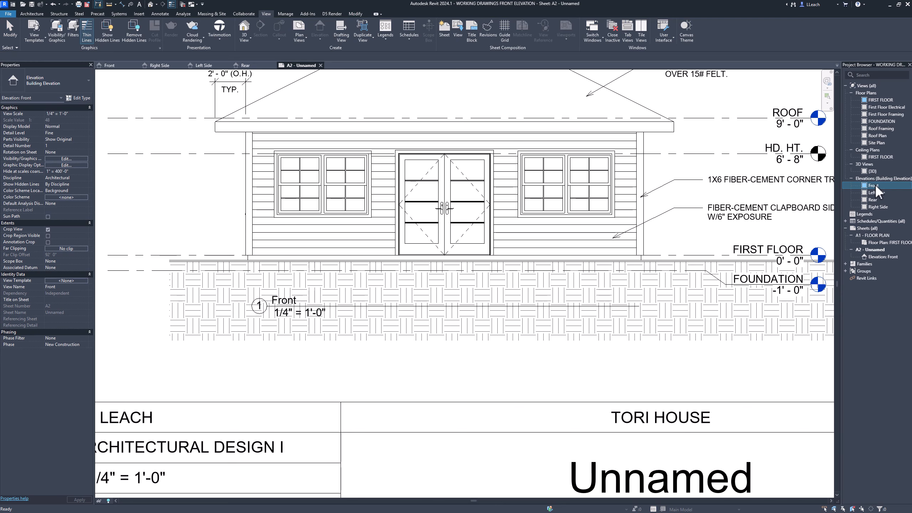
right_click(875, 184)
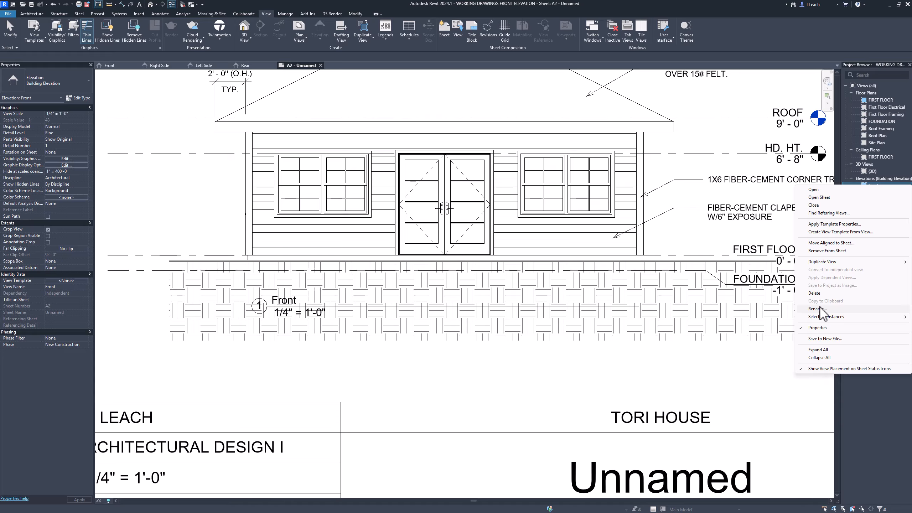
left_click(818, 311)
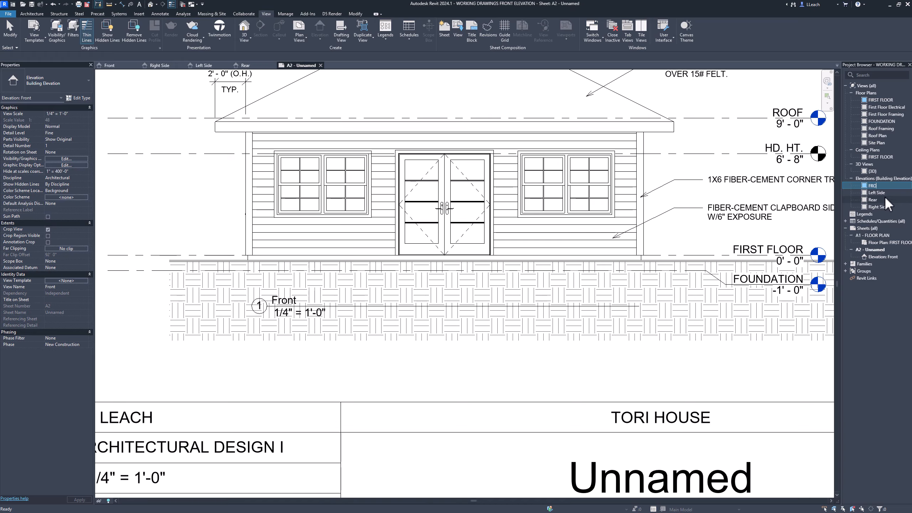
type("FRONT")
key("Return")
left_click(400, 367)
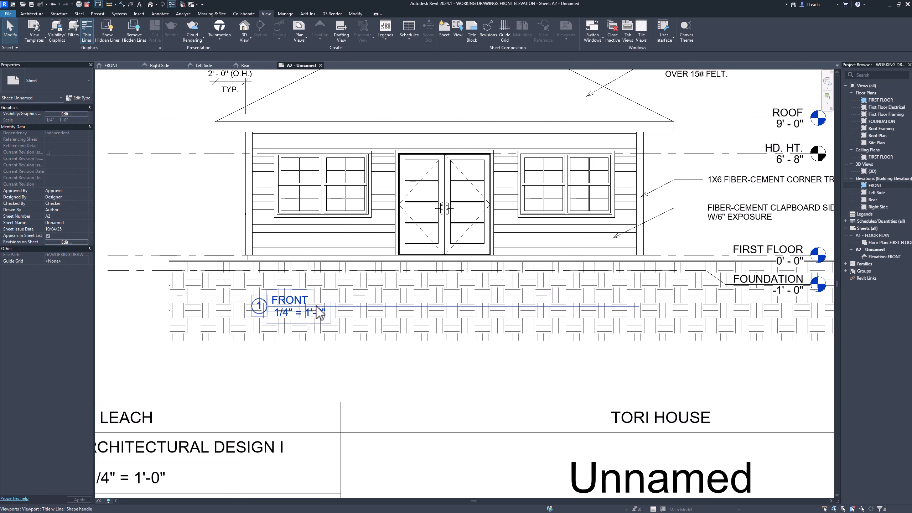
- Move the FRONT view title down into the space between the ground hatch and the titleblock
left_click_drag(320, 312, 313, 367)
left_click(366, 393)
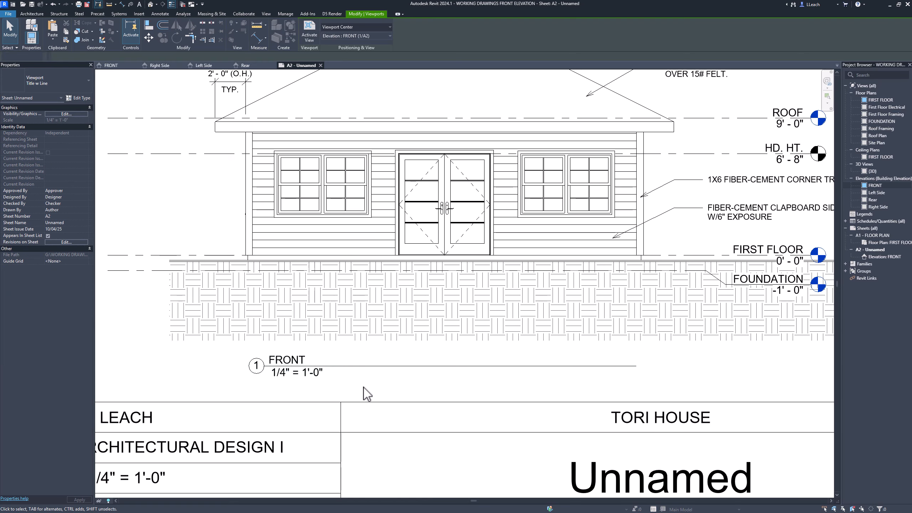
scroll(434, 234, "down", 3)
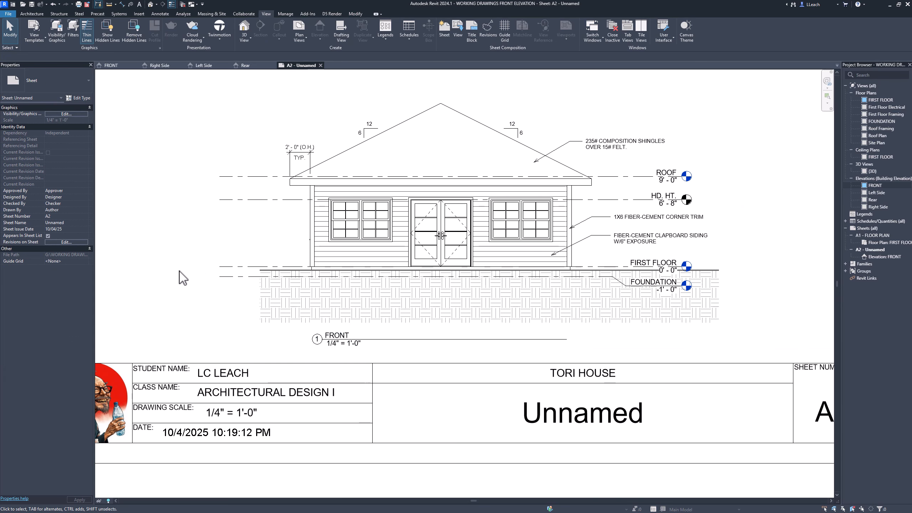
scroll(179, 271, "down", 3)
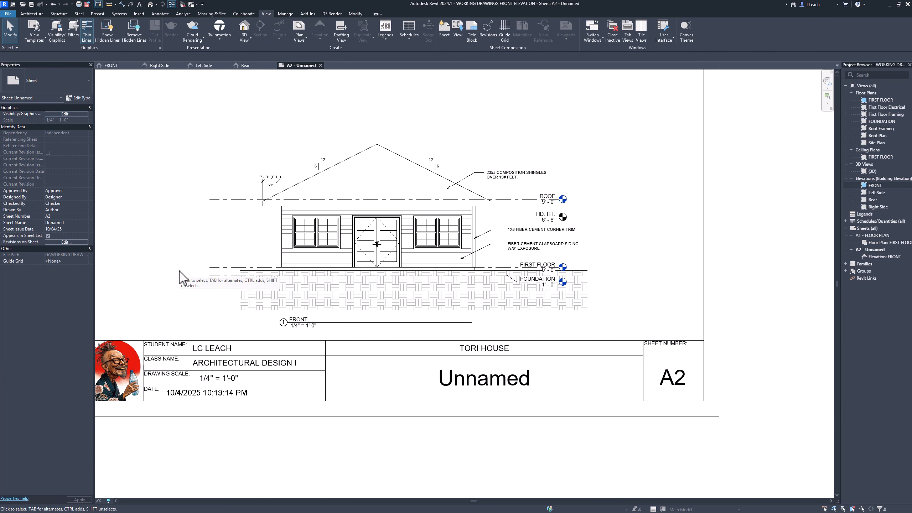
- Move the FRONT view title up onto the ground hatch, just below the foundation level
left_click_drag(302, 323, 308, 293)
left_click(198, 282)
scroll(323, 265, "down", 3)
scroll(375, 255, "up", 1)
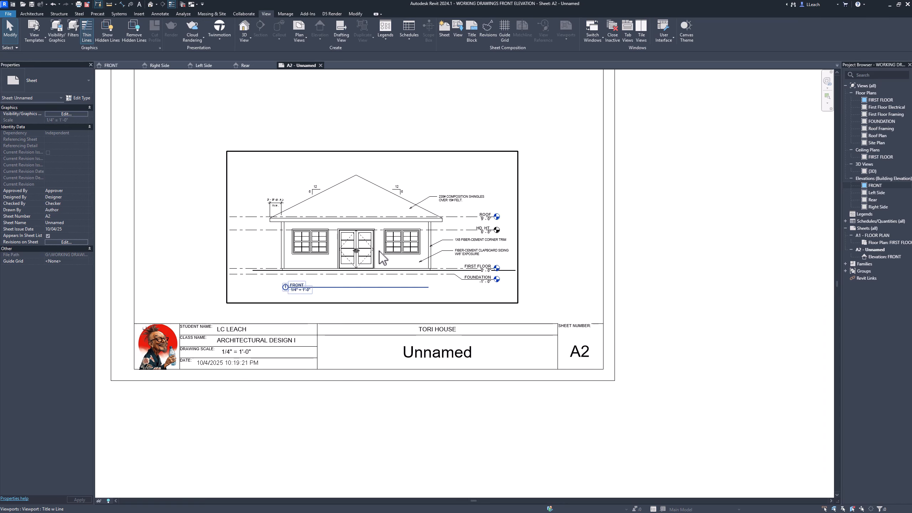
scroll(382, 256, "down", 3)
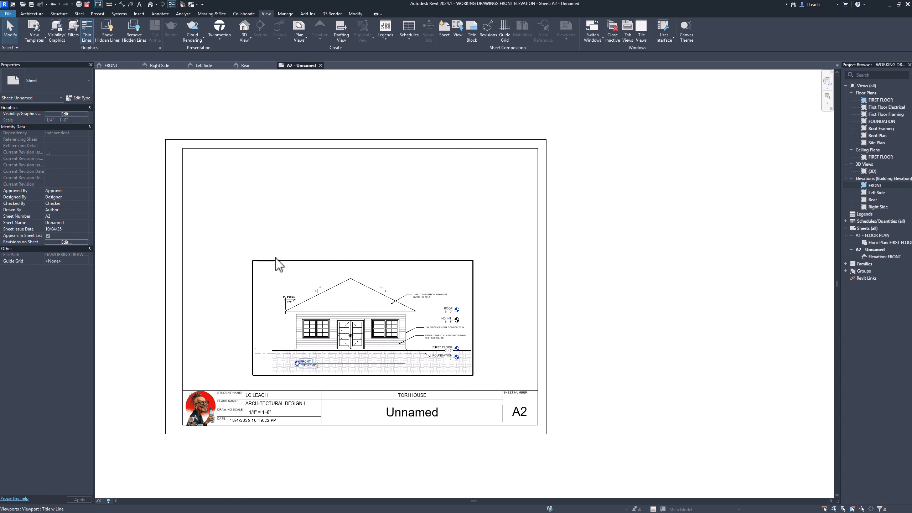
- Nudge the FRONT elevation viewport down until it sits just above the titleblock
left_click(328, 285)
key("Down")
key("Down")
key("Down")
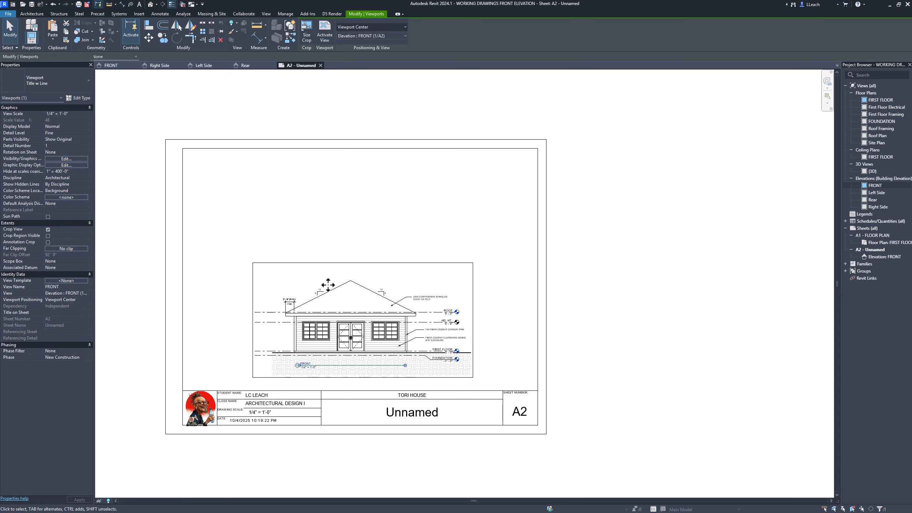
key("Down")
key("Down")
key("Down")
key("Down")
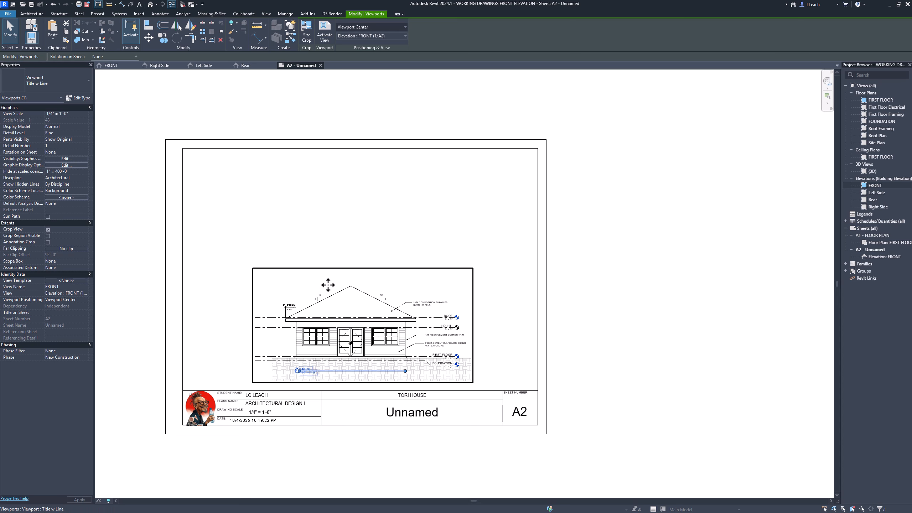
key("Escape")
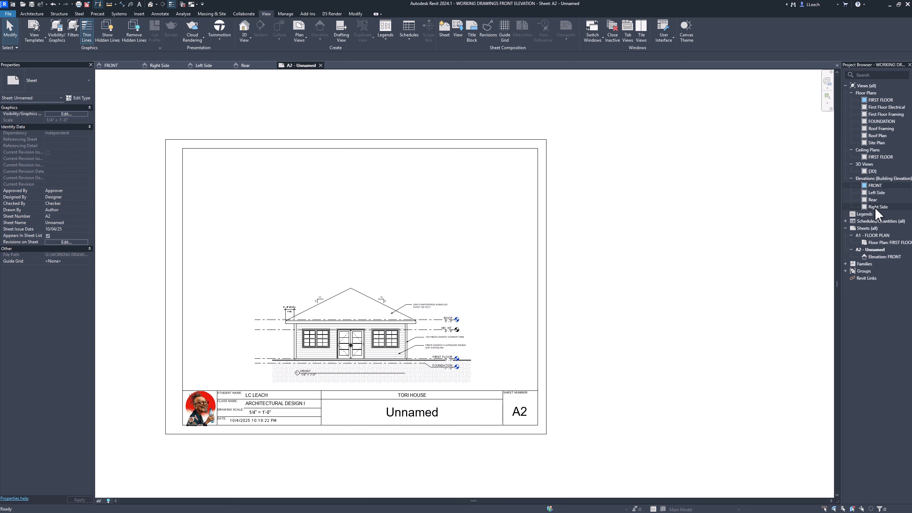
- Place the Right Side elevation on sheet A2 and position its house above the FRONT elevation
left_click_drag(875, 206, 328, 226)
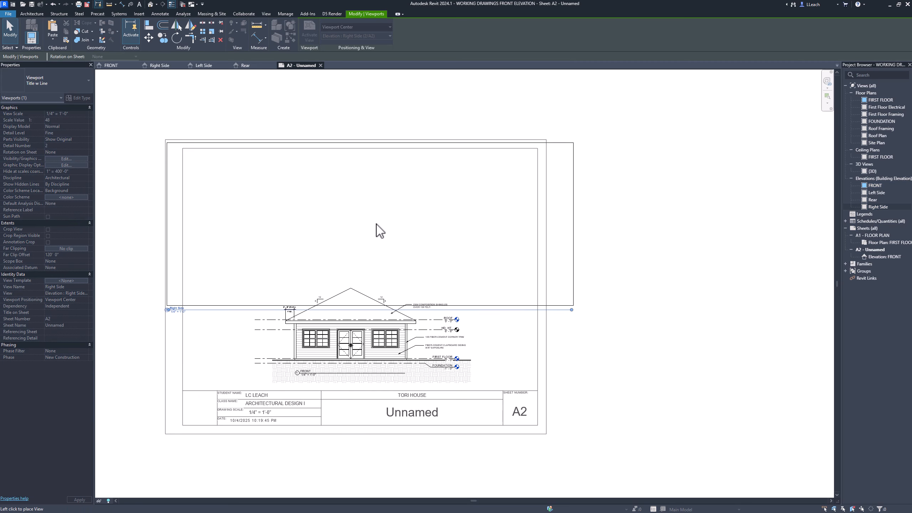
left_click(372, 229)
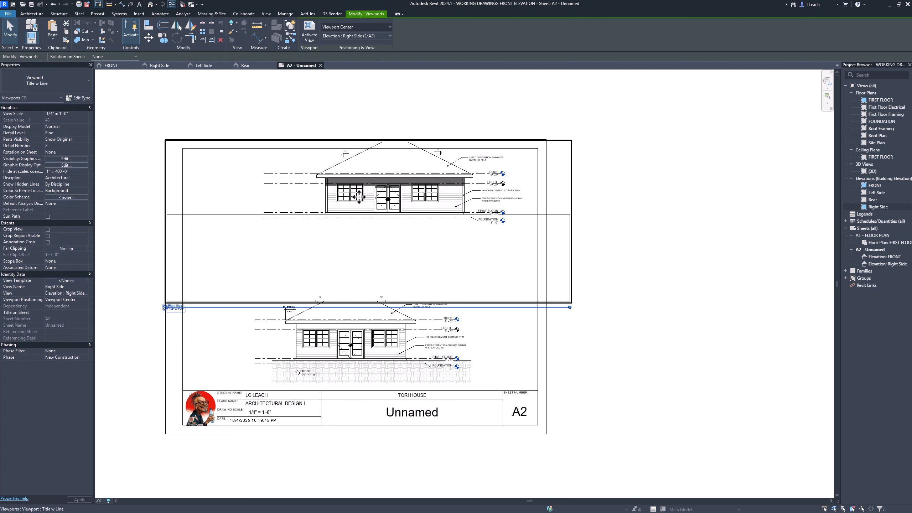
left_click_drag(402, 191, 382, 226)
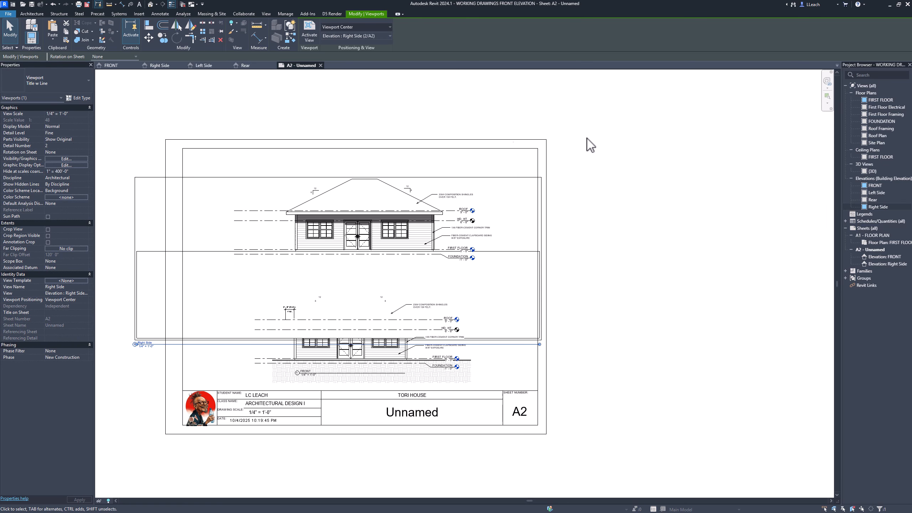
- Open the Right Side elevation, then enable view cropping and show its crop region
left_click(160, 66)
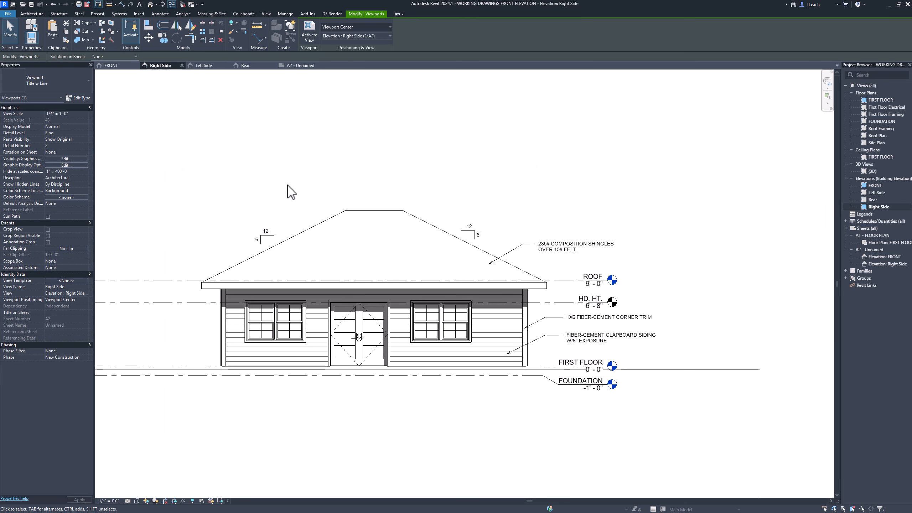
left_click(47, 230)
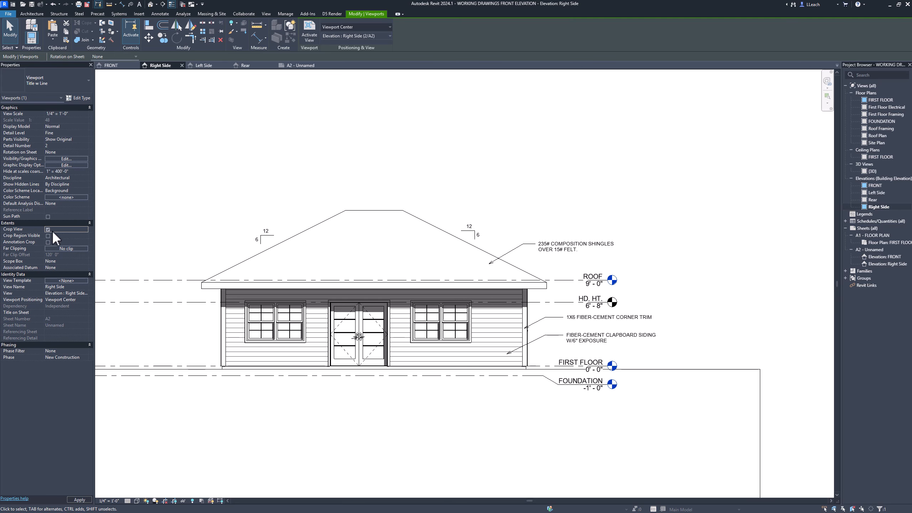
left_click(48, 235)
scroll(369, 254, "down", 2)
scroll(369, 253, "down", 2)
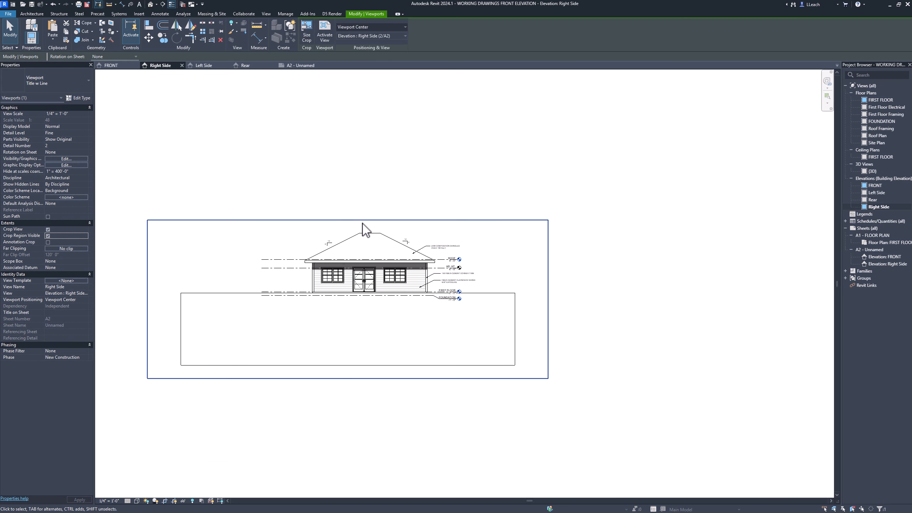
- Tighten the Right Side elevation's crop region around the house, its level lines and notes, cutting off most of the ground below the foundation
left_click(409, 220)
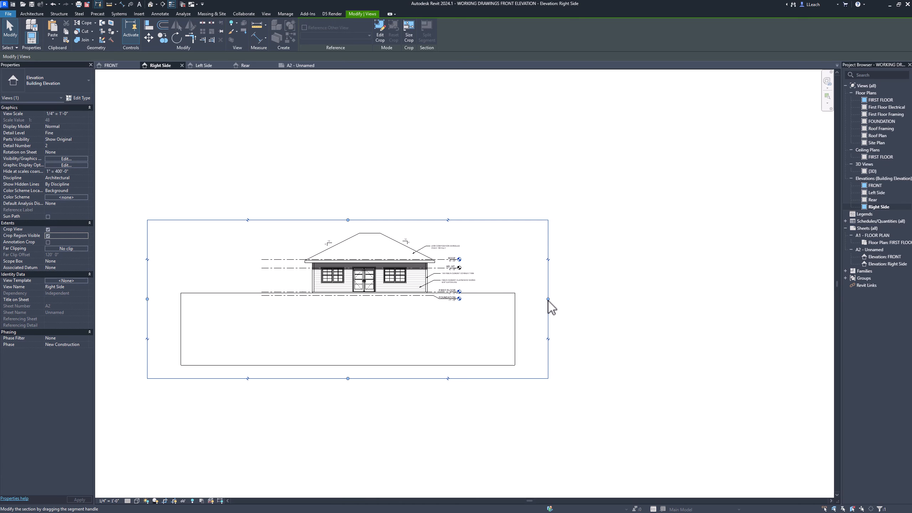
mouse_move(547, 299)
left_mouse_down()
mouse_move(474, 309)
mouse_move(548, 311)
left_mouse_up()
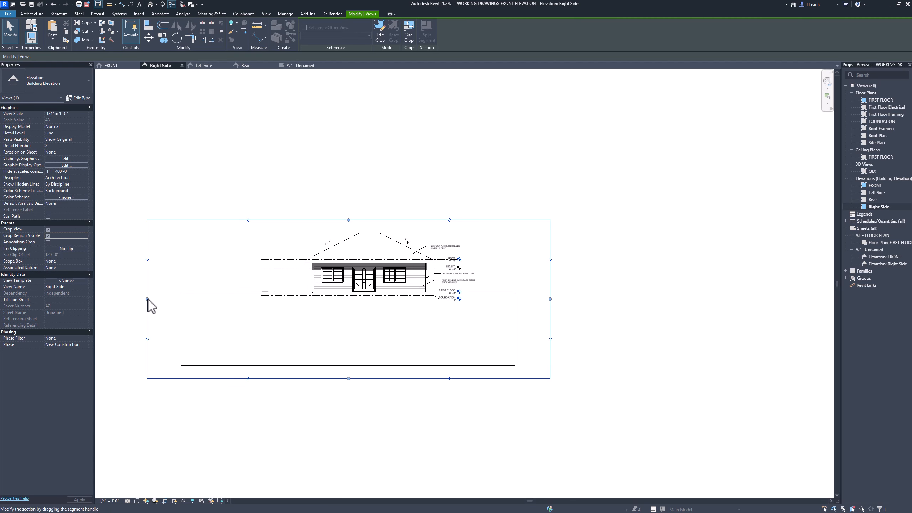
left_click_drag(147, 299, 254, 299)
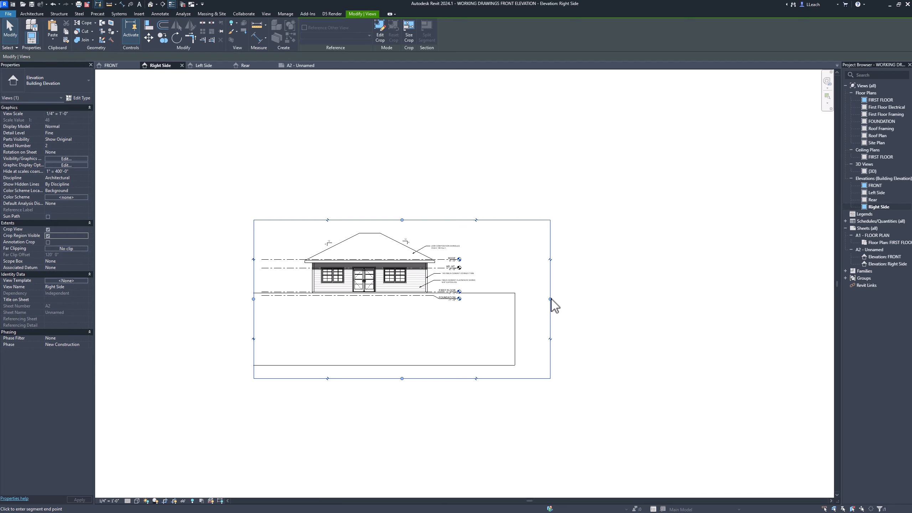
left_click_drag(550, 299, 480, 302)
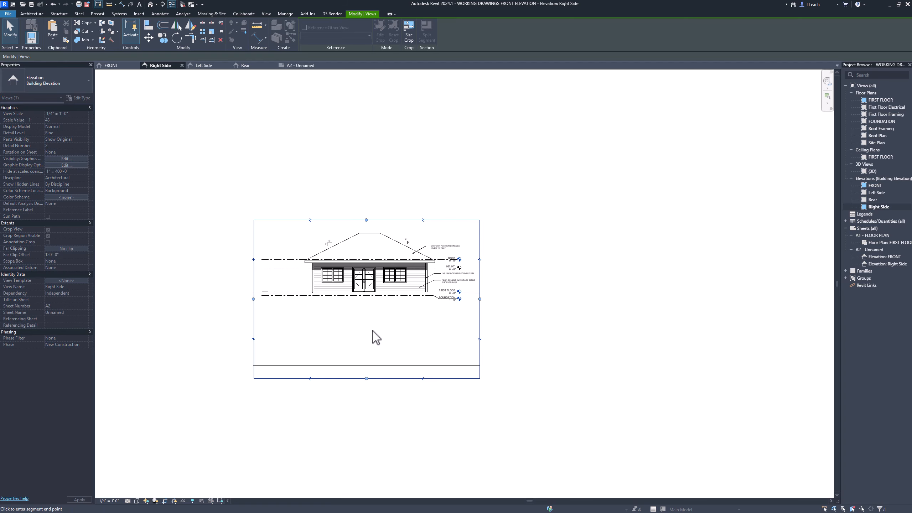
left_click_drag(374, 336, 379, 316)
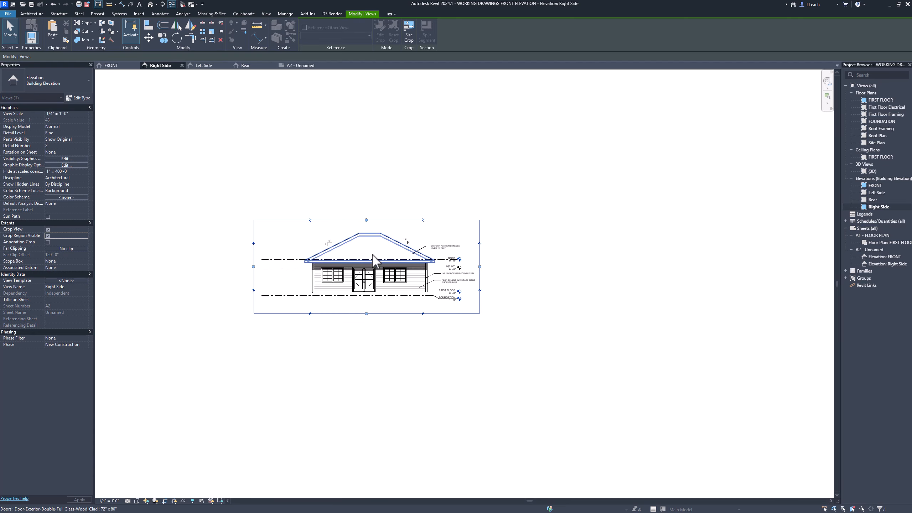
left_click(355, 192)
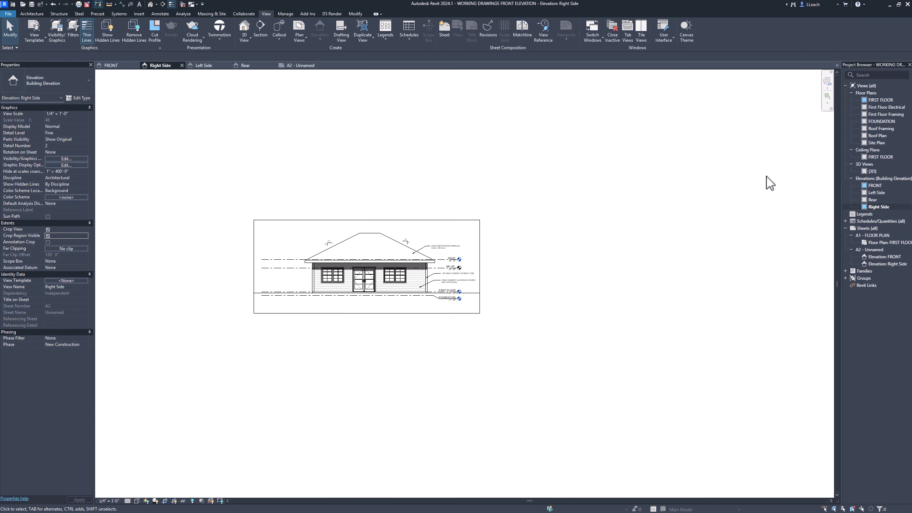
- Open the FIRST FLOOR plan and turn off view cropping to expose the elevation markers and the ground outline
double_click(883, 99)
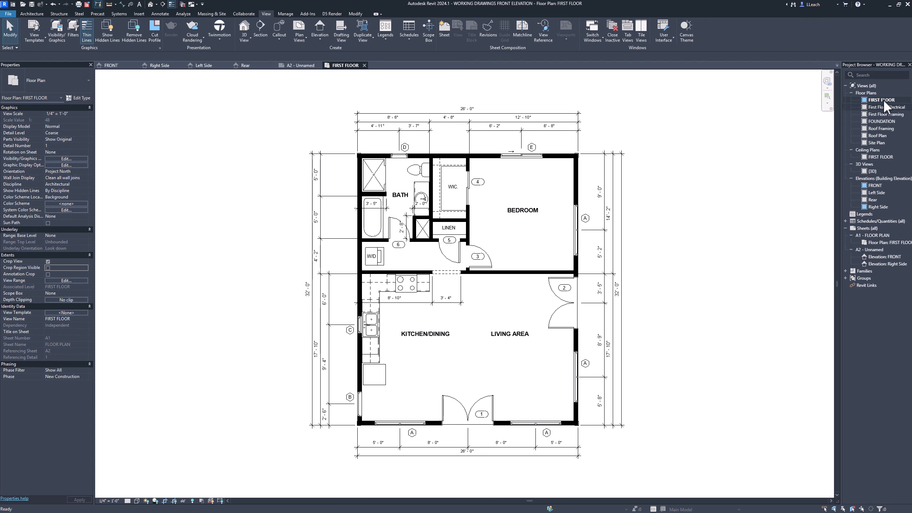
scroll(393, 308, "down", 3)
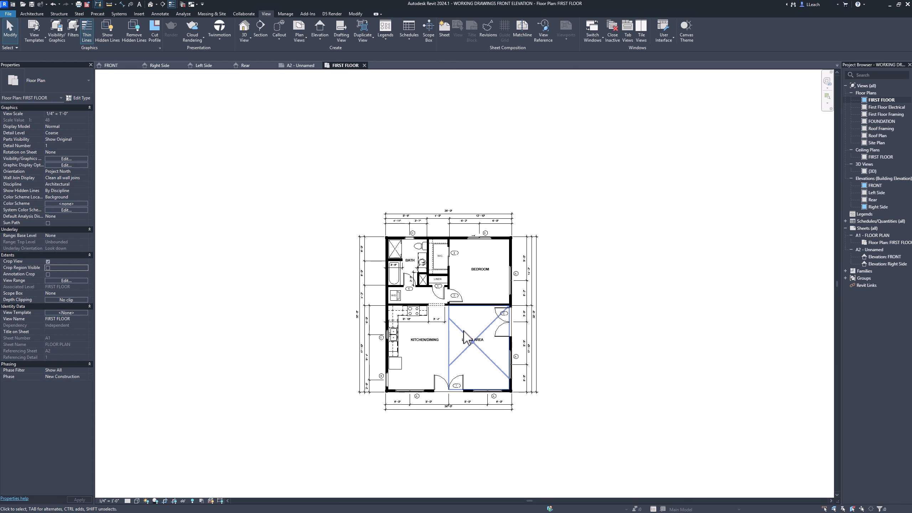
left_click(48, 261)
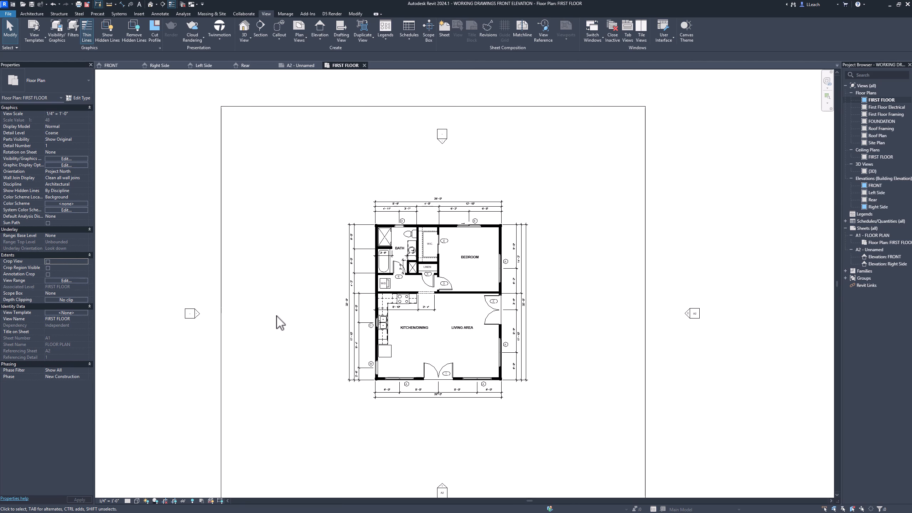
middle_click_drag(338, 380, 336, 350)
scroll(350, 355, "down", 1)
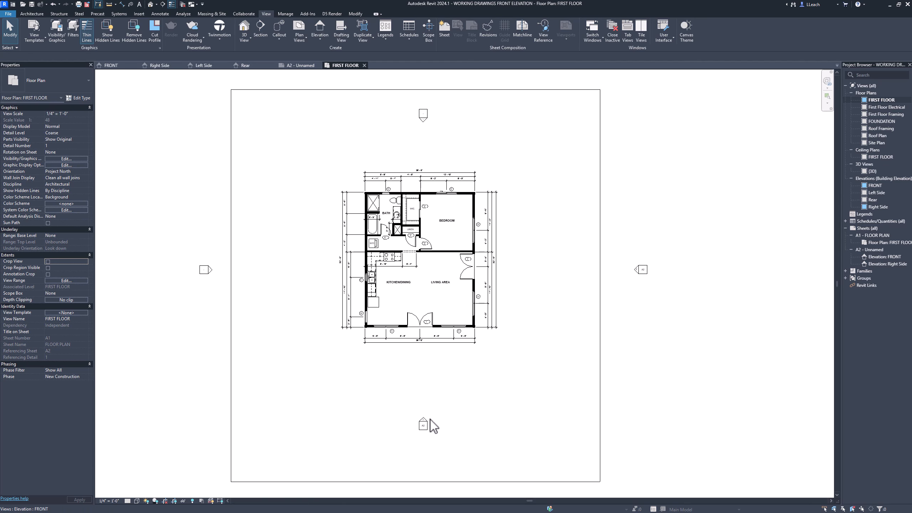
scroll(452, 374, "down", 1)
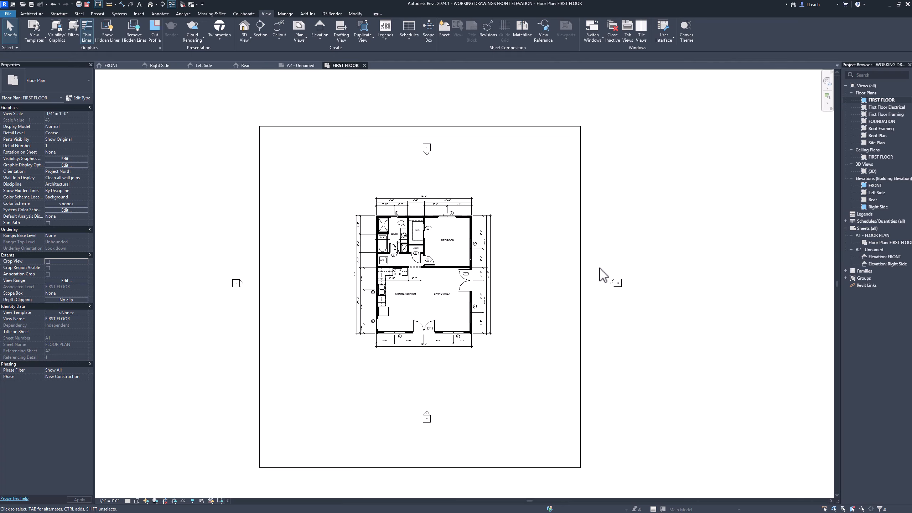
- Move the elevation markers east and west of the house inside the ground outline, and turn the plan's view cropping back on
left_click_drag(599, 267, 642, 302)
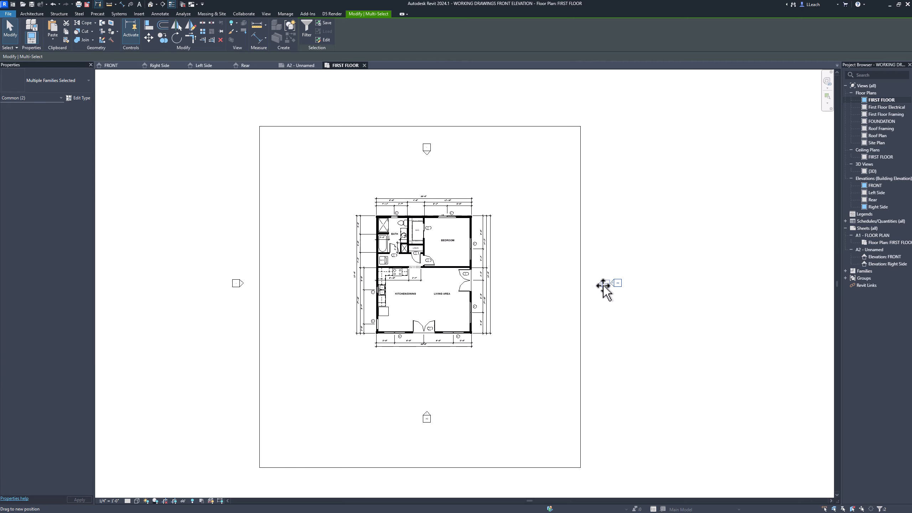
left_click_drag(566, 286, 559, 289)
mouse_move(208, 259)
left_mouse_down()
mouse_move(244, 301)
mouse_move(275, 285)
left_mouse_up()
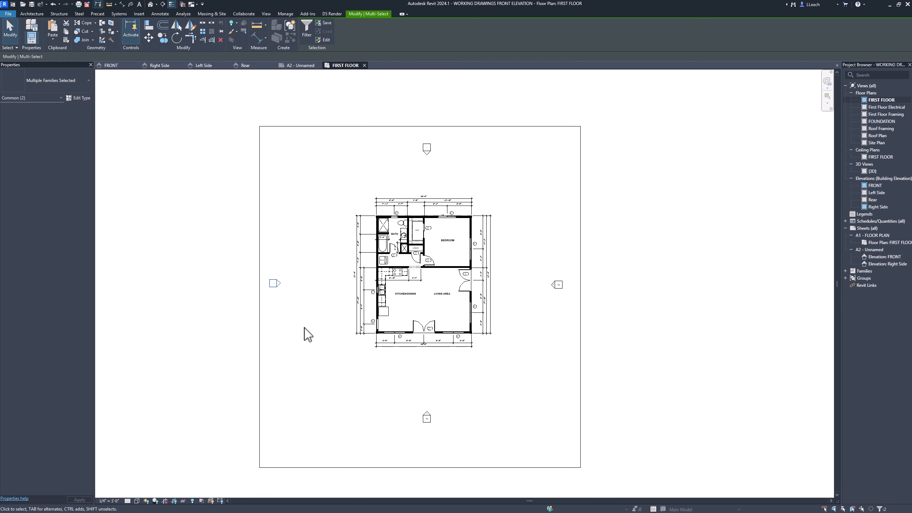
left_click(212, 296)
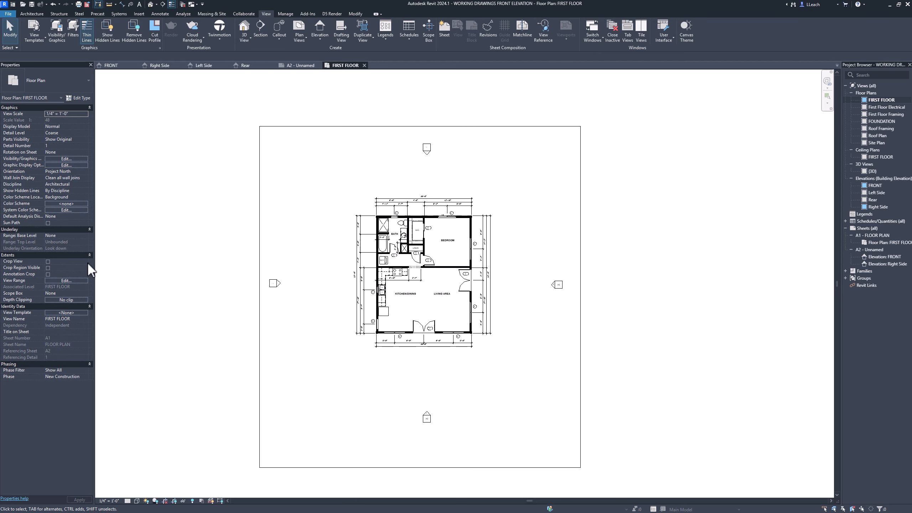
left_click(48, 262)
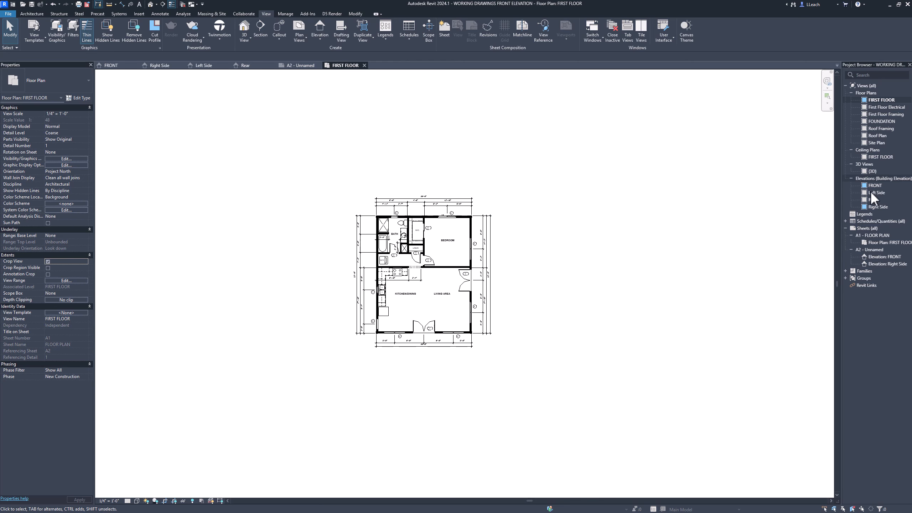
- On sheet A2, nudge the Right Side viewport sideways until its house is centred above the FRONT elevation
left_click(301, 66)
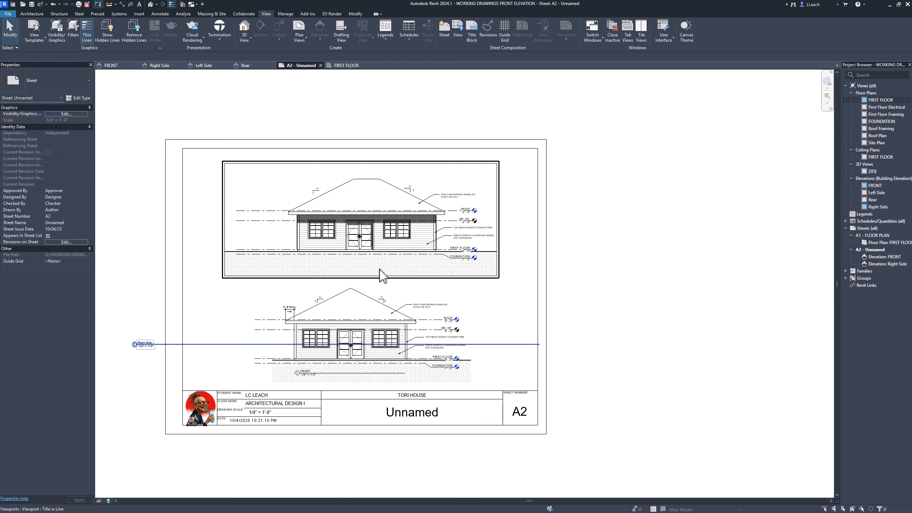
scroll(382, 277, "up", 2)
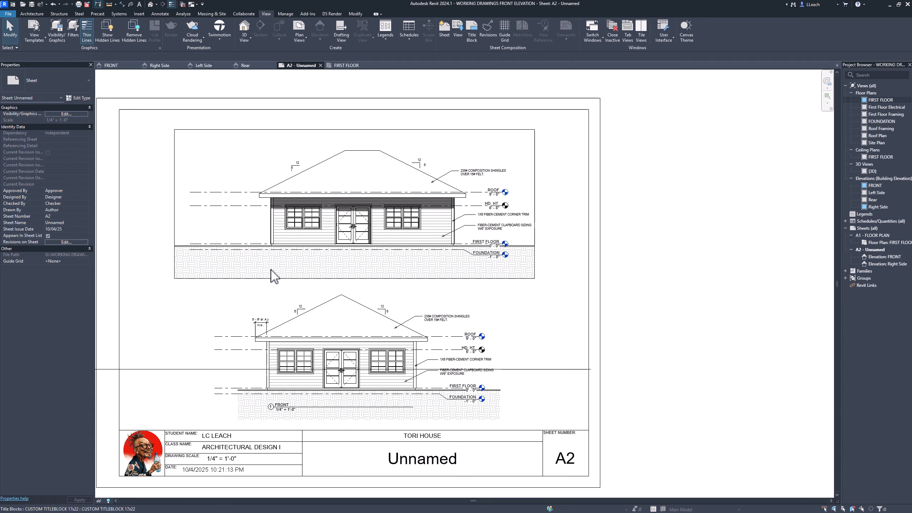
scroll(269, 269, "down", 2)
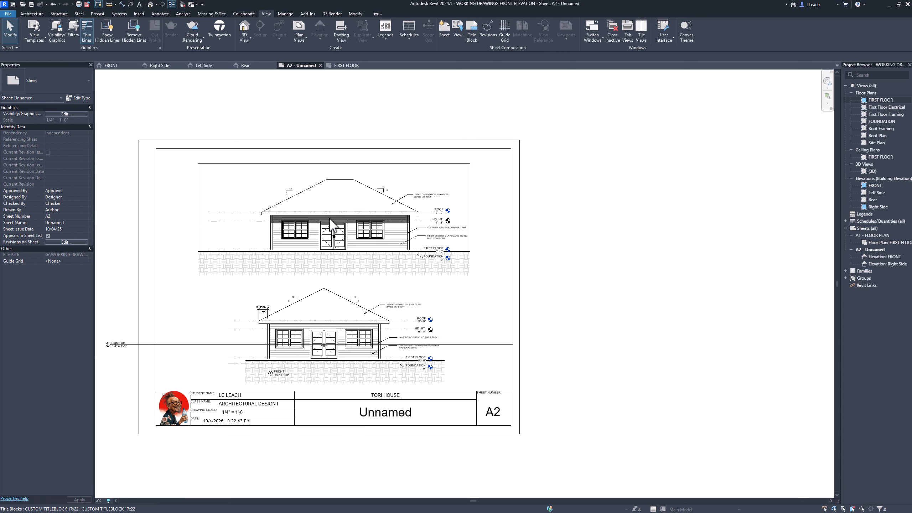
scroll(330, 218, "down", 1)
scroll(334, 245, "up", 1)
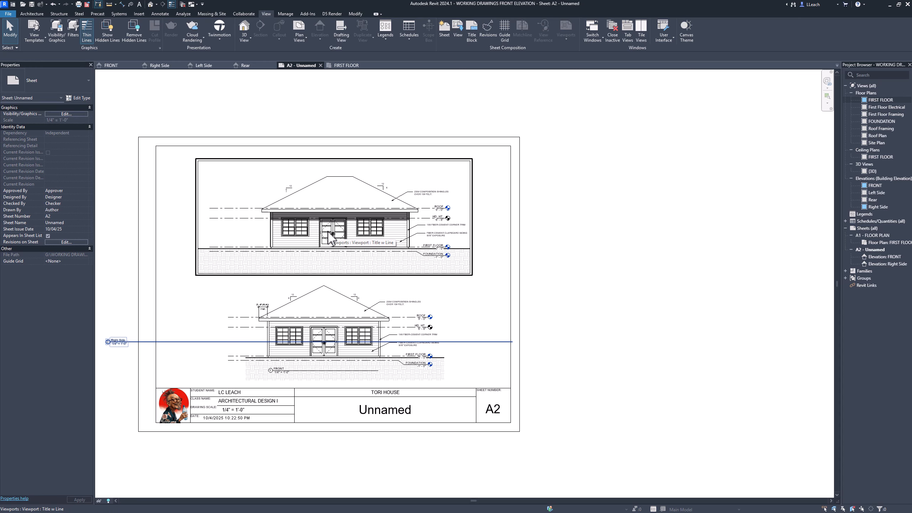
left_click(329, 227)
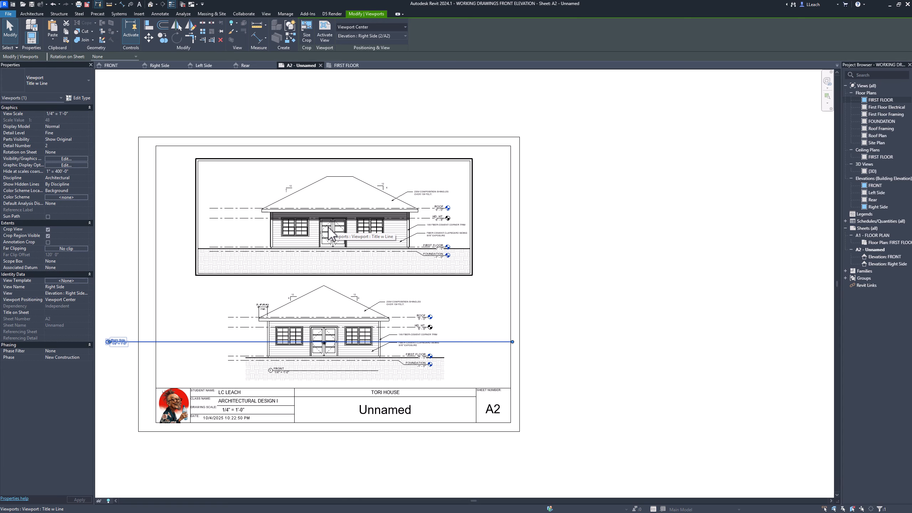
left_click_drag(328, 227, 326, 228)
key("Left")
key("Left")
key("Left")
key("Left")
key("Left")
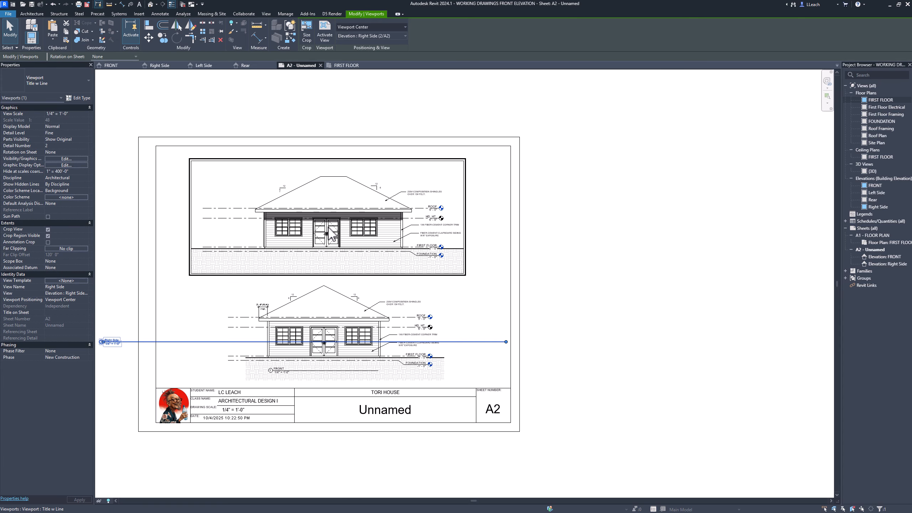
key("Left")
key("Left")
key("Left")
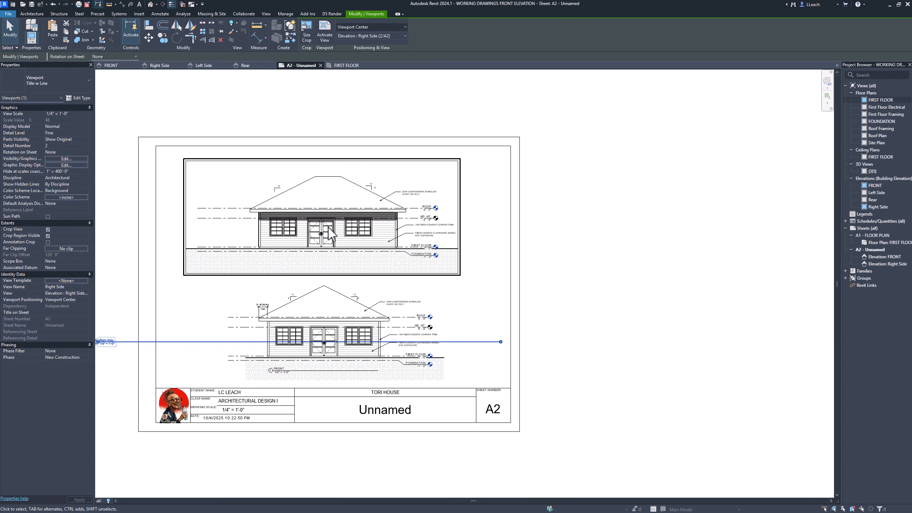
key("Right")
key("Right")
key("Right")
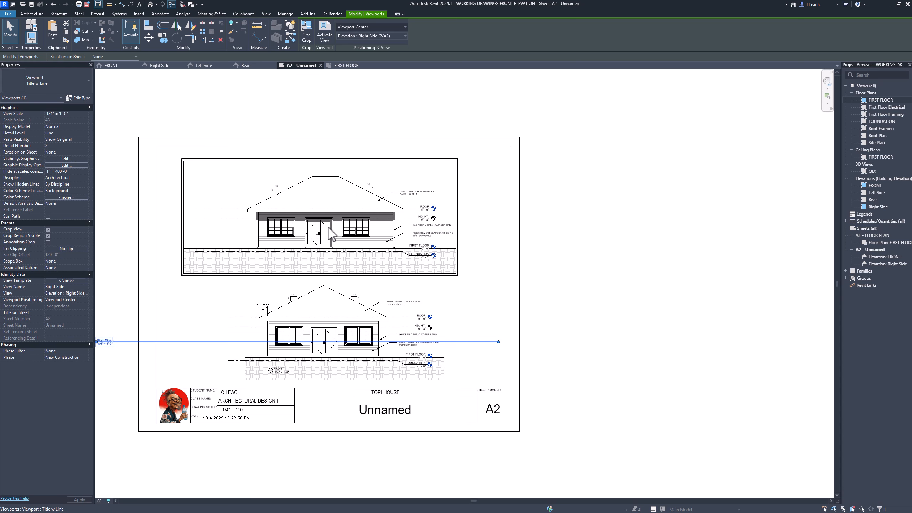
key("Right")
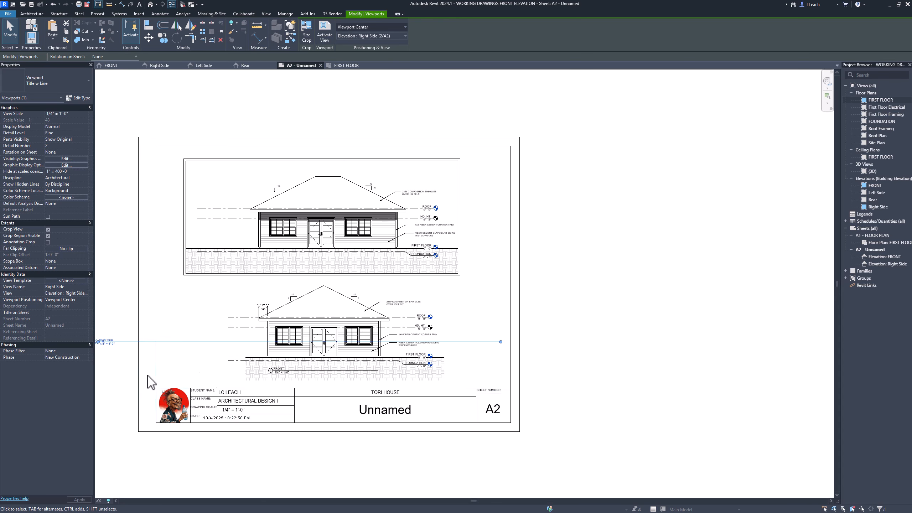
left_click(545, 303)
- Move the Right Side view title onto its ground hatch, just below the foundation line and near the house's left wall
middle_click_drag(586, 295, 629, 260)
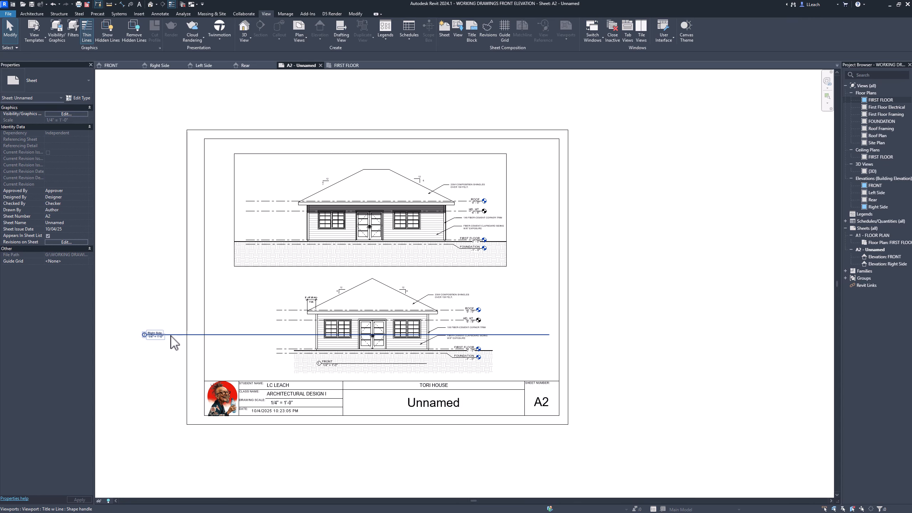
mouse_move(171, 341)
left_mouse_down()
mouse_move(181, 322)
mouse_move(337, 255)
left_mouse_up()
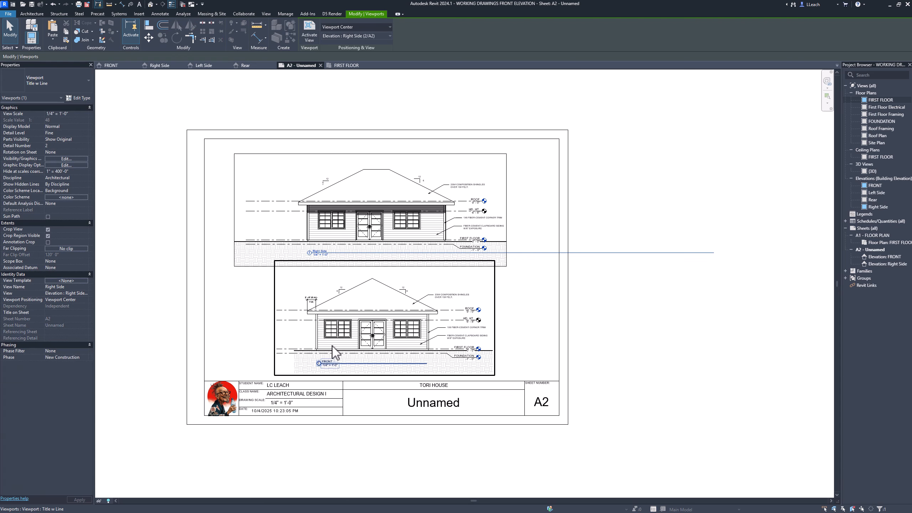
scroll(332, 351, "up", 2)
scroll(332, 351, "up", 1)
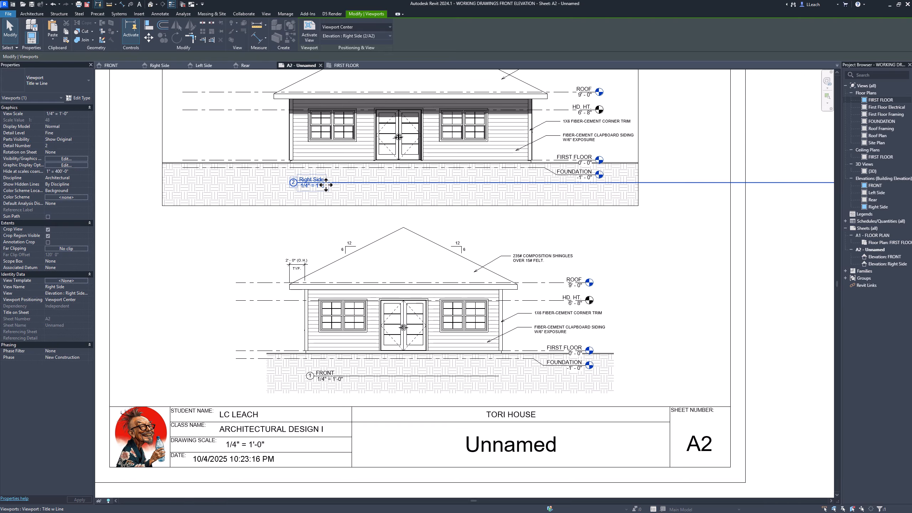
- Shorten the Right Side view title line so that it ends about at the house's right wall
scroll(372, 185, "down", 1)
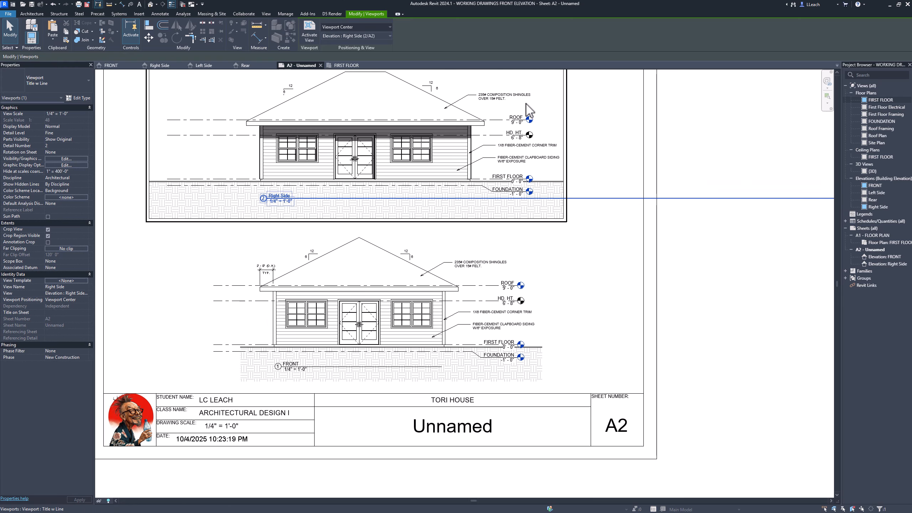
scroll(620, 201, "down", 3)
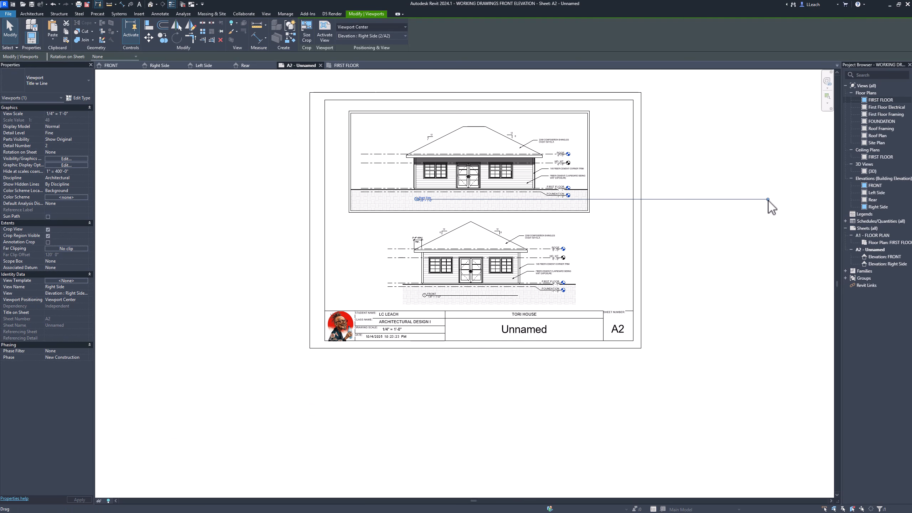
left_click_drag(769, 205, 536, 207)
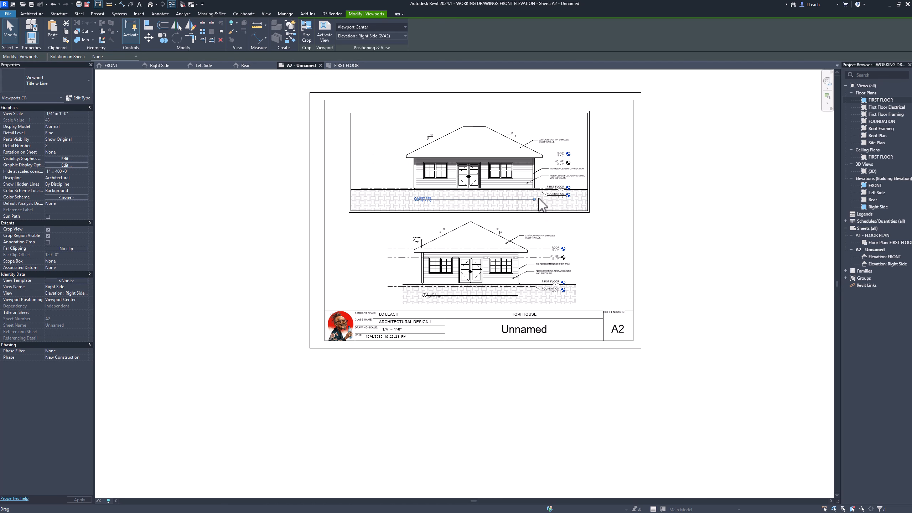
scroll(539, 198, "up", 3)
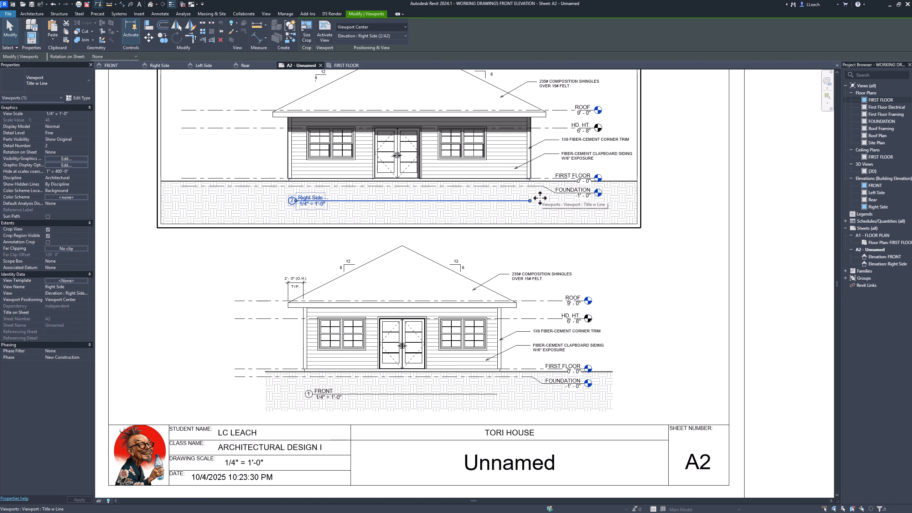
left_click(676, 215)
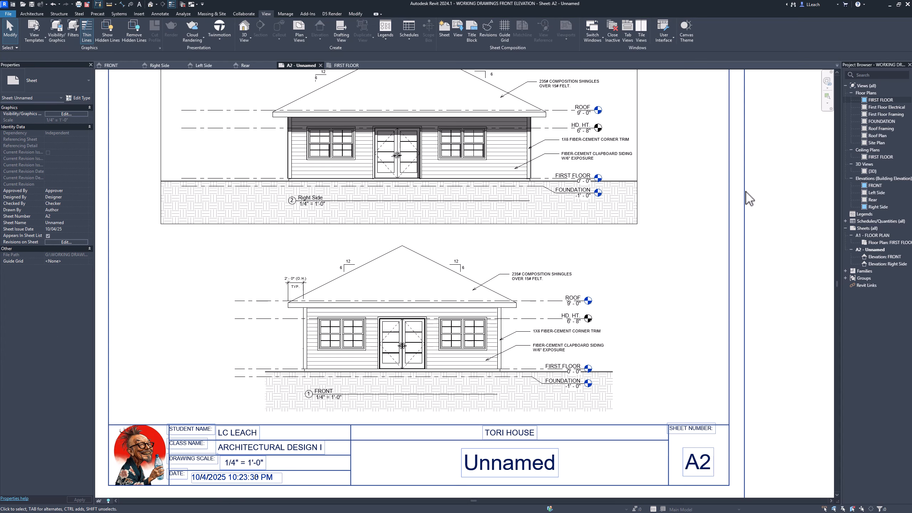
- Rename the Right Side elevation view as RIGHT SIDE
left_click(876, 207)
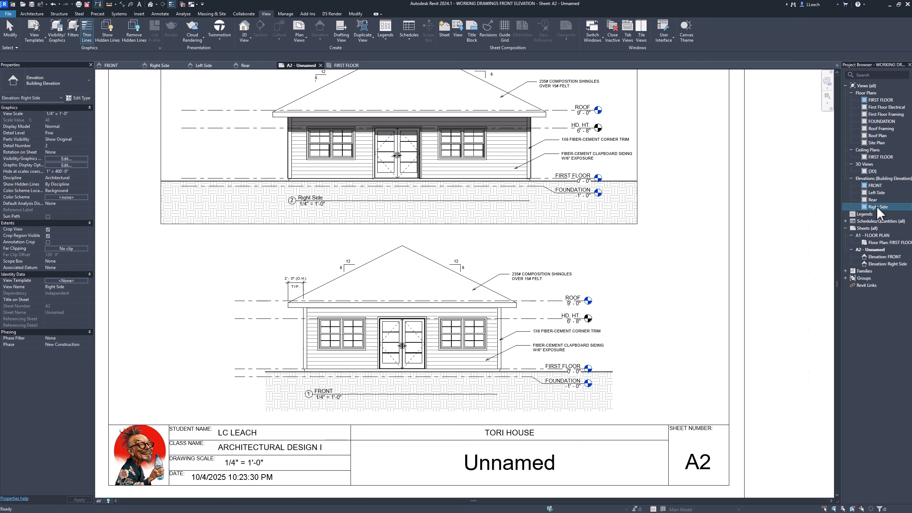
right_click(876, 206)
key("Escape")
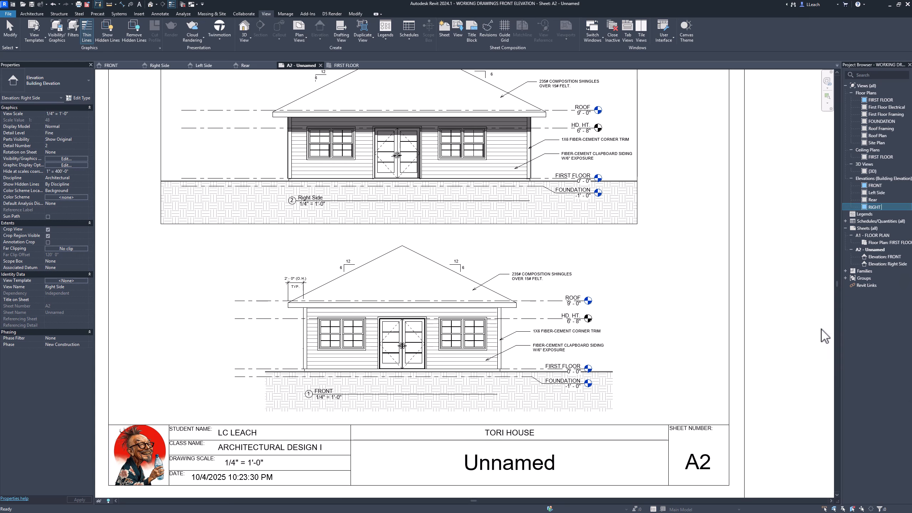
type("SIDE")
left_click(791, 328)
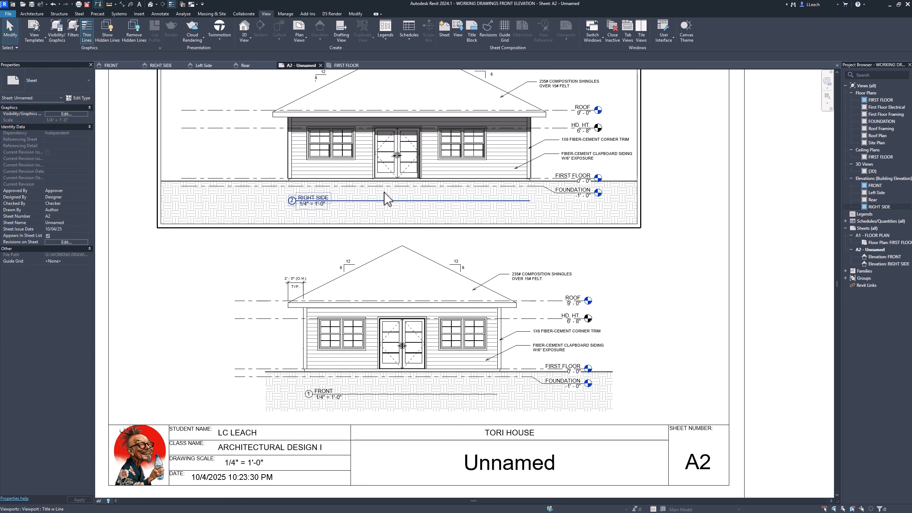
- Hide the crop region boundary in the RIGHT SIDE elevation and return to sheet A2
scroll(386, 199, "down", 4)
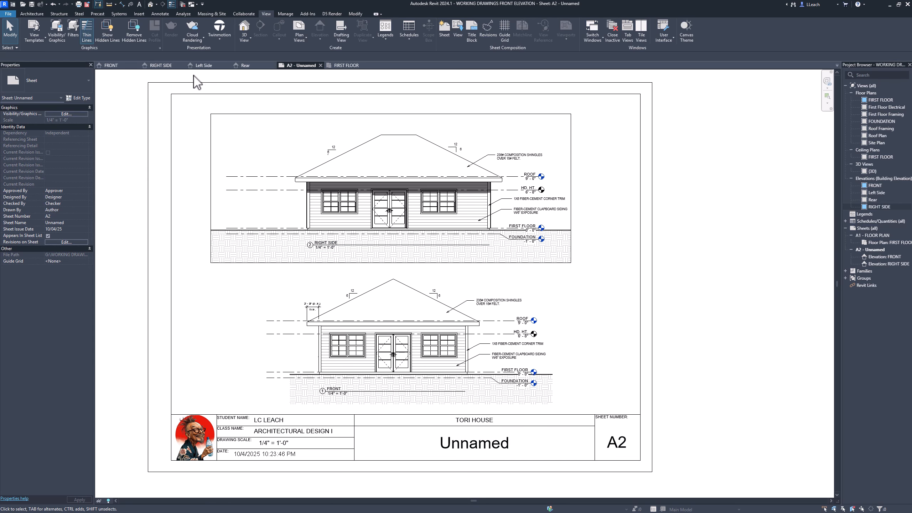
left_click(165, 68)
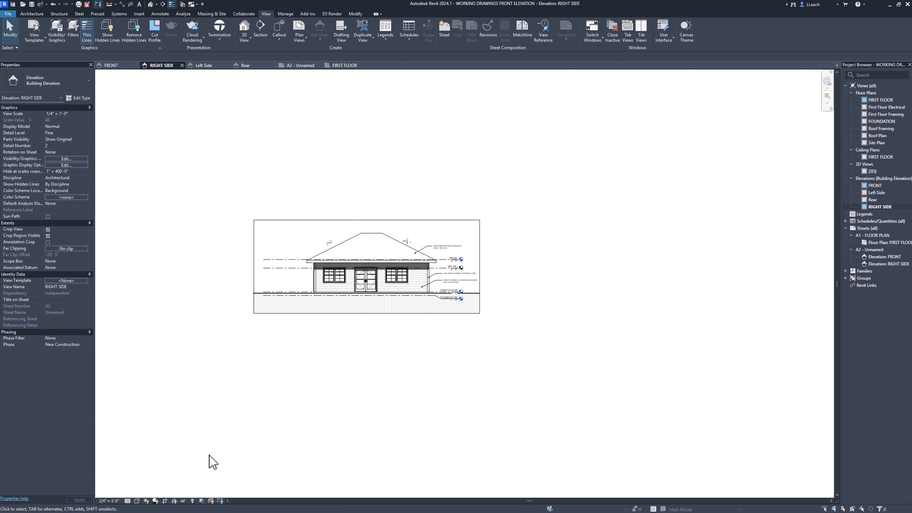
left_click(155, 500)
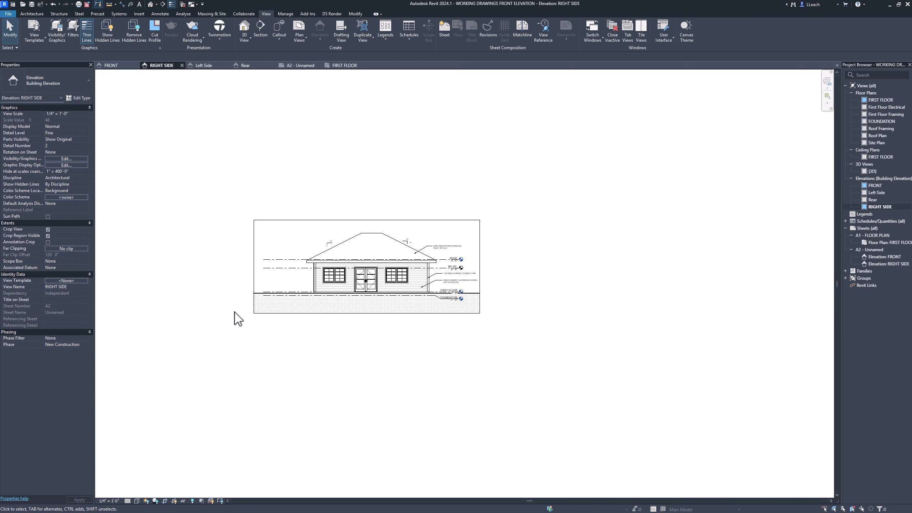
left_click(48, 236)
scroll(433, 254, "up", 1)
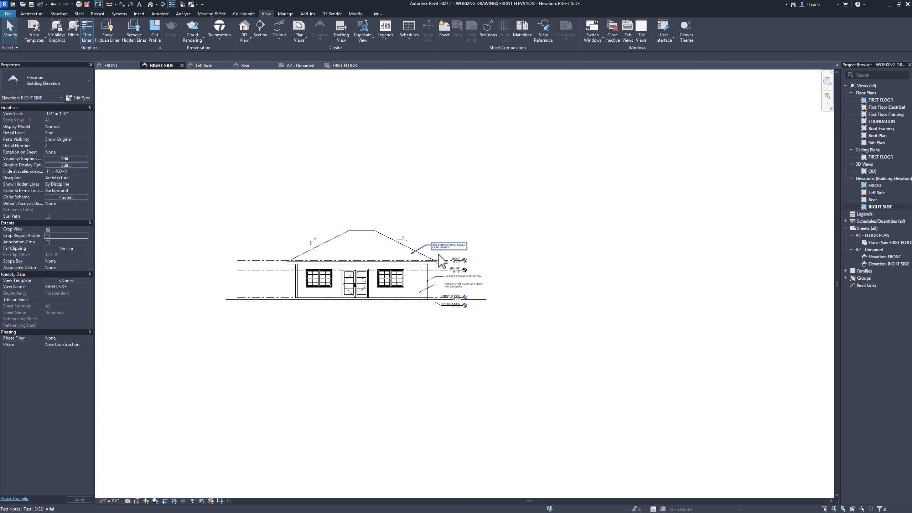
middle_click(403, 236)
middle_click(403, 236)
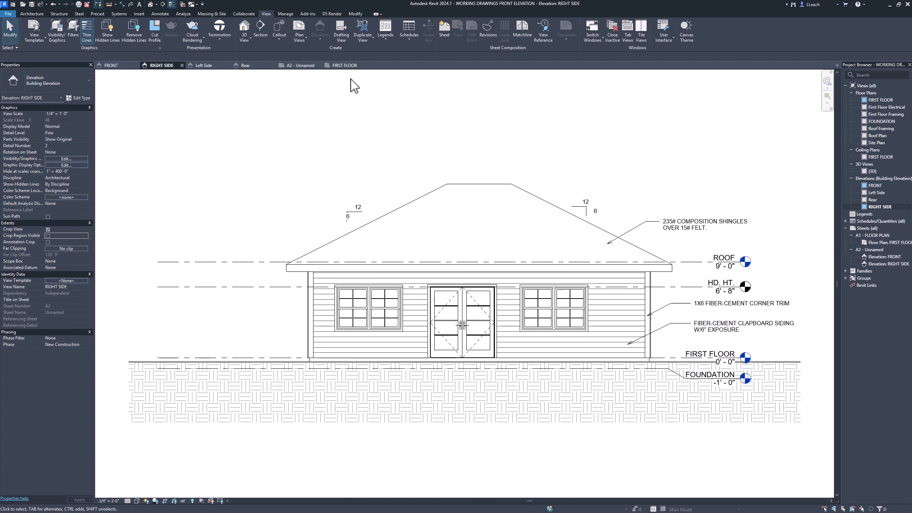
left_click(300, 66)
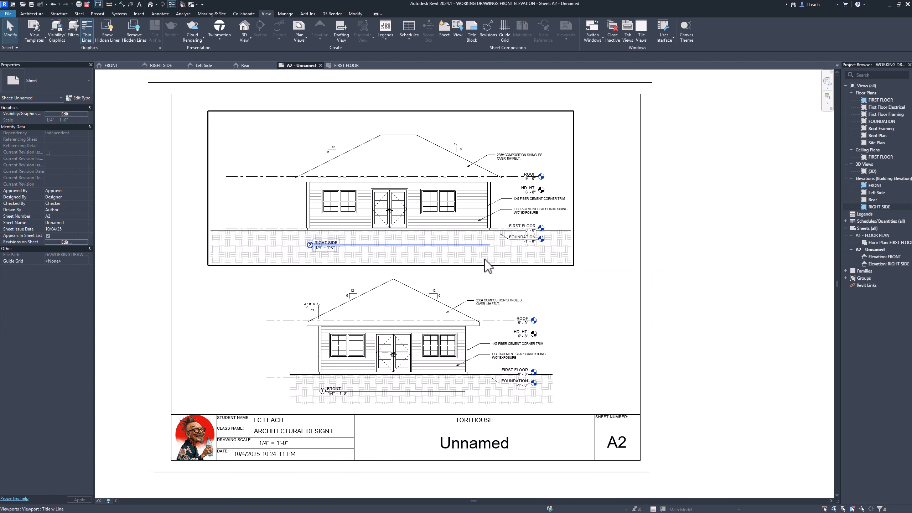
- Name sheet A2 EXTERIOR ELEVATIONS 1 OF 2 through its title block
middle_click_drag(628, 316, 617, 297)
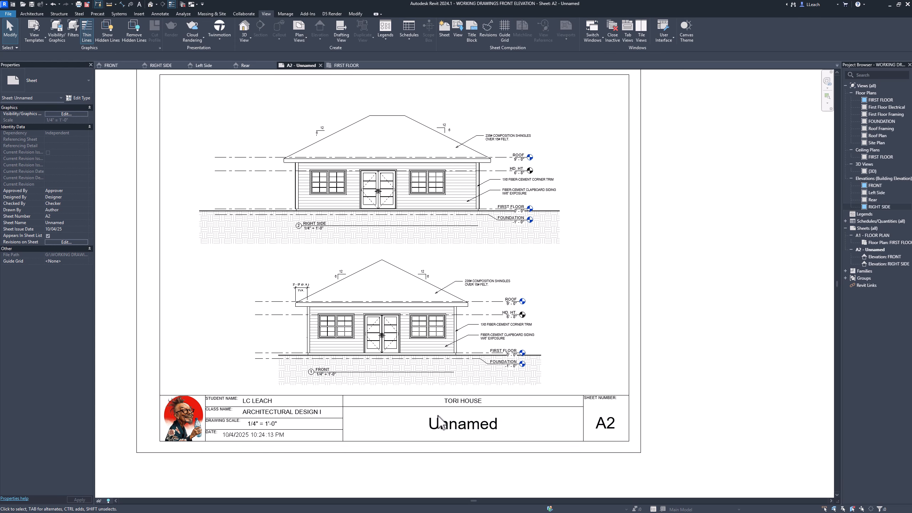
left_click(400, 448)
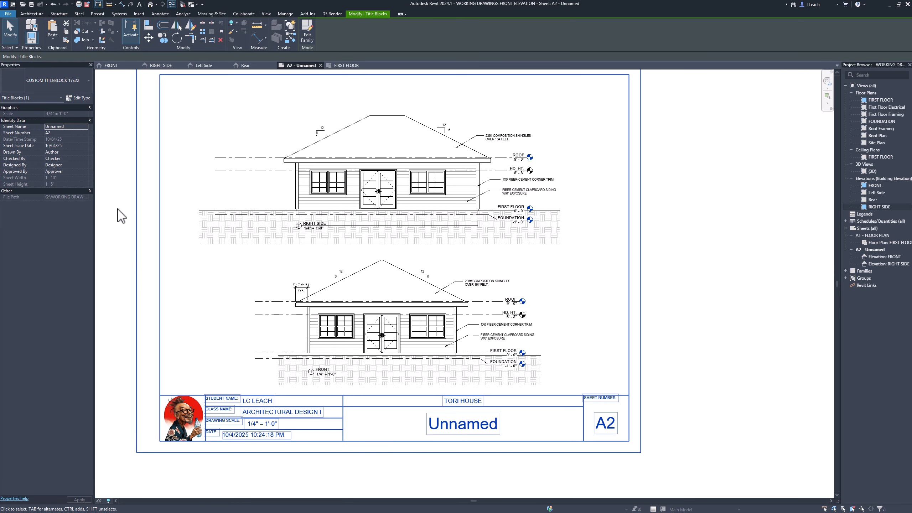
left_click(65, 127)
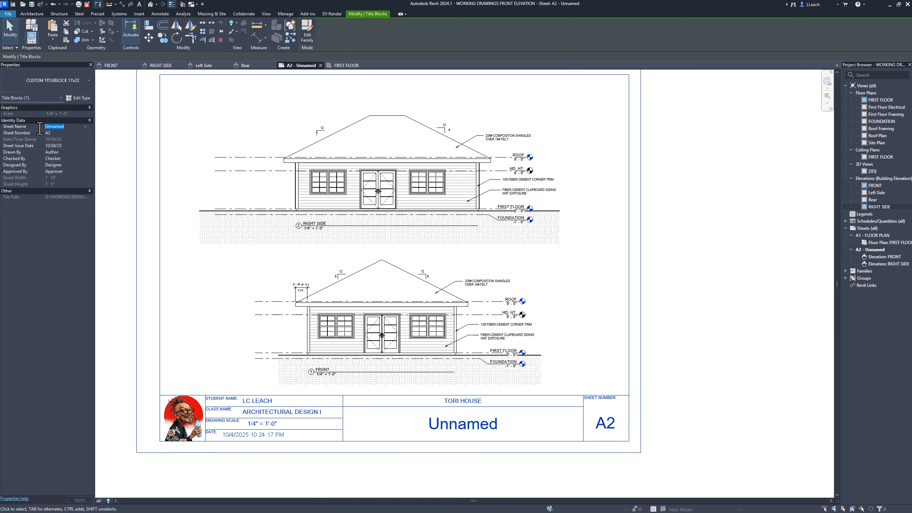
type("EXT")
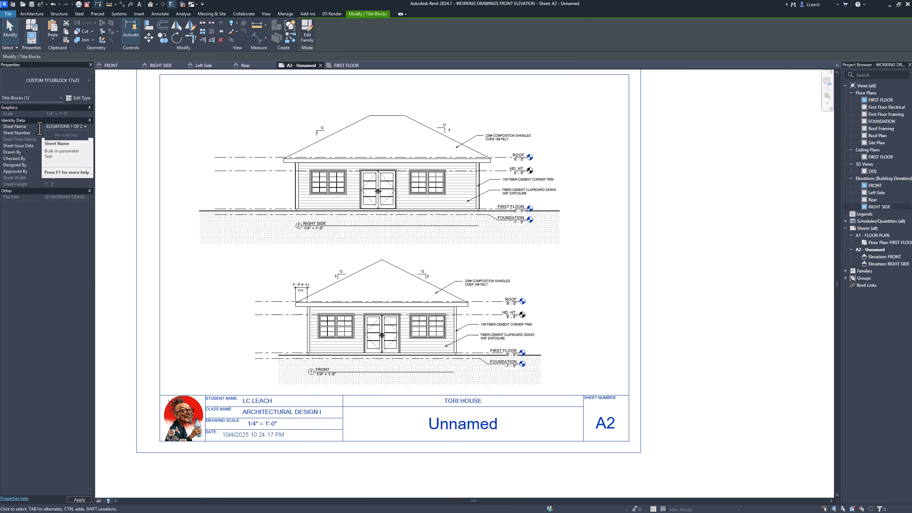
key("Return")
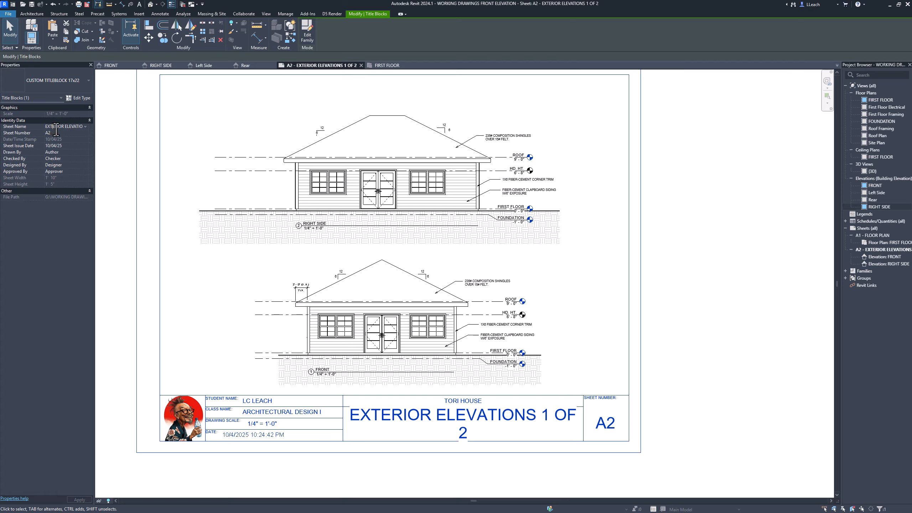
- Shorten the word EXTERIOR in the sheet name to EXT. so that it reads EXT. ELEVATIONS 1 OF 2
type(".")
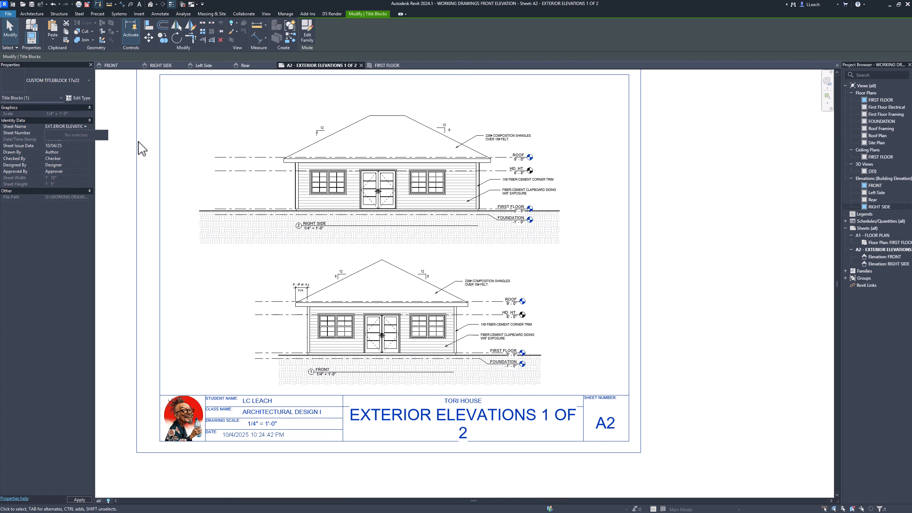
key("Delete")
key("Delete")
key("Return")
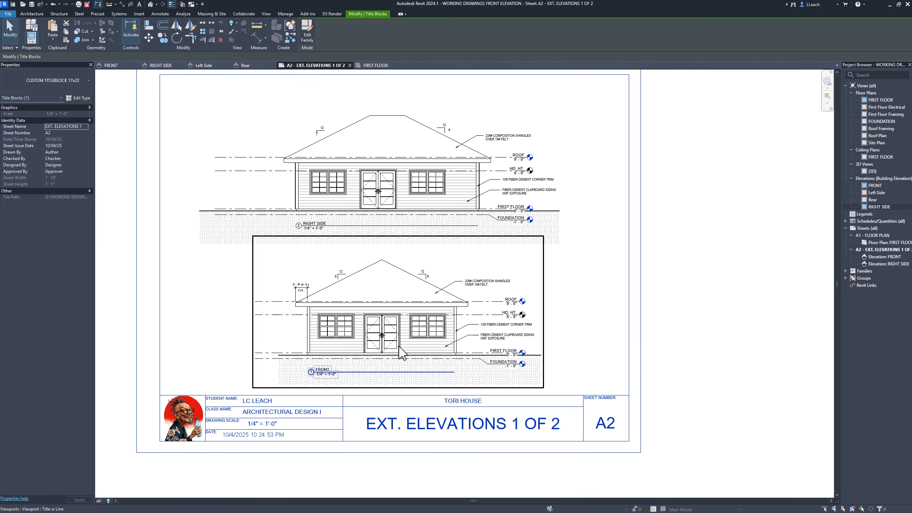
- Put the sheet count in parentheses so that the sheet name reads EXT. ELEVATIONS (1 OF 2), and deselect the title block
left_click(81, 127)
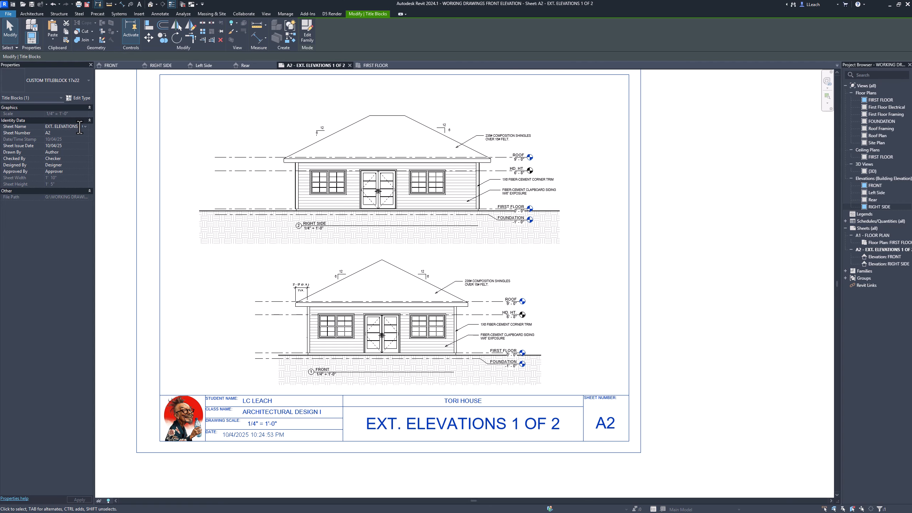
left_click(91, 128)
left_click(81, 127)
type("(")
key("Right")
key("Right")
key("Return")
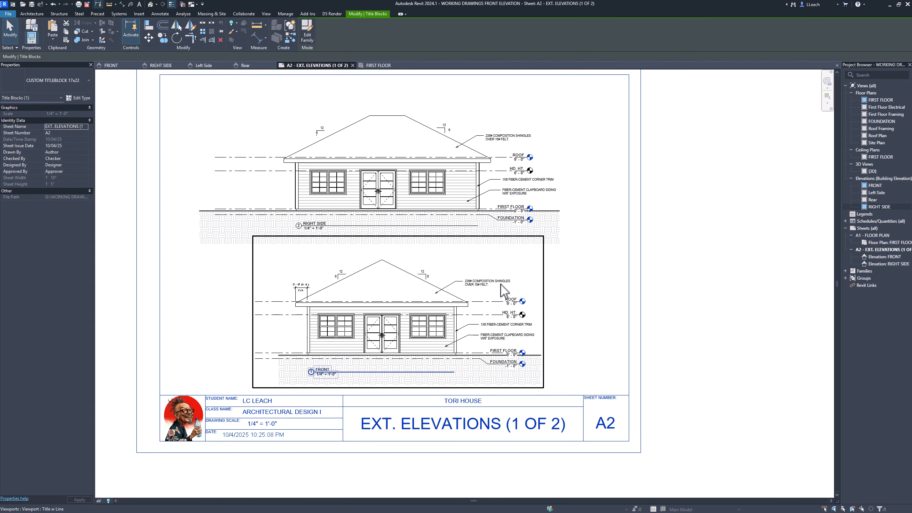
scroll(502, 291, "up", 1)
left_click(722, 267)
scroll(722, 267, "down", 1)
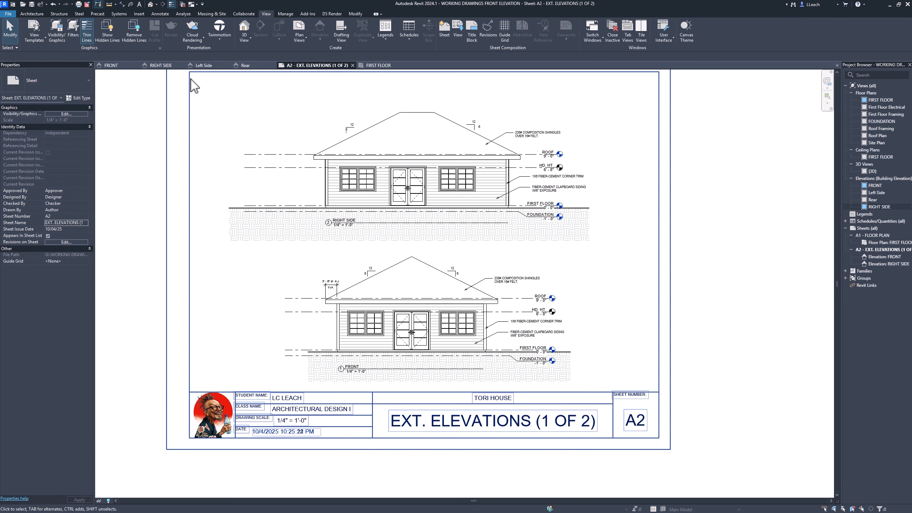
- Show the RIGHT SIDE elevation's crop region and pull its left edge in towards the house, past the left ends of the level lines
left_click(169, 66)
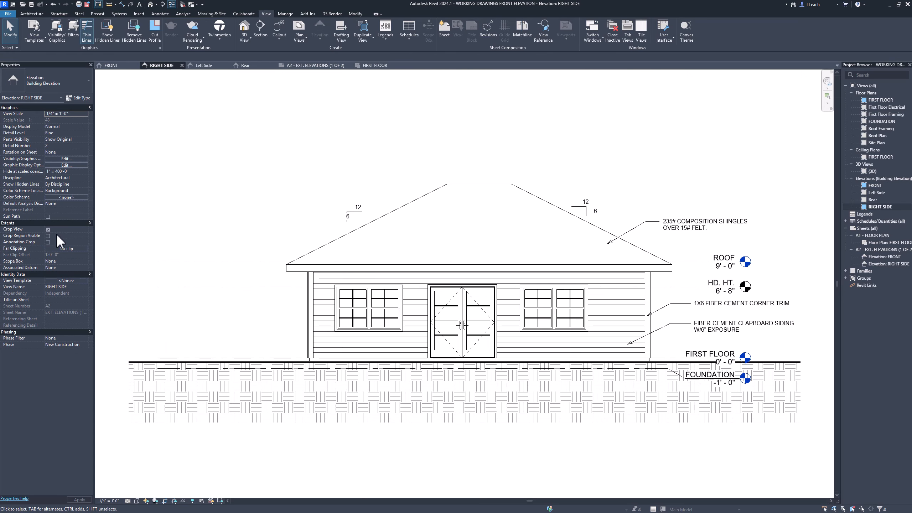
left_click(47, 236)
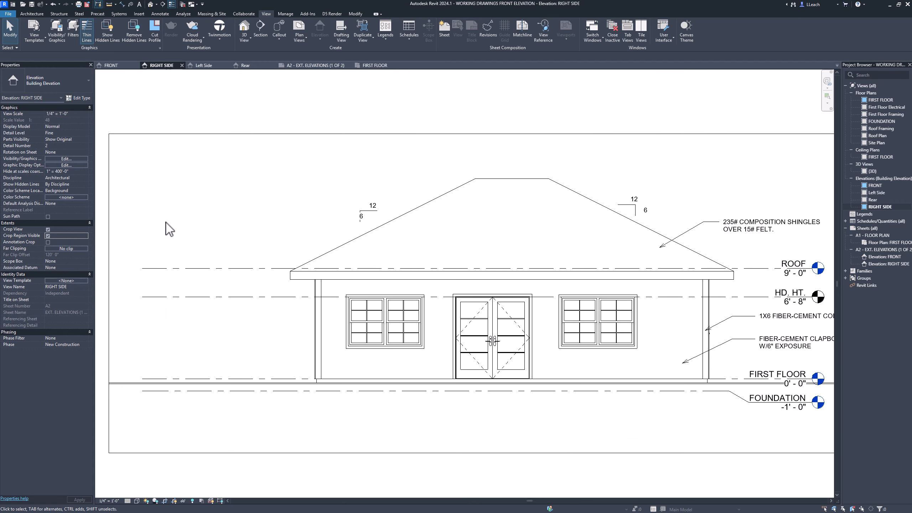
left_click(109, 283)
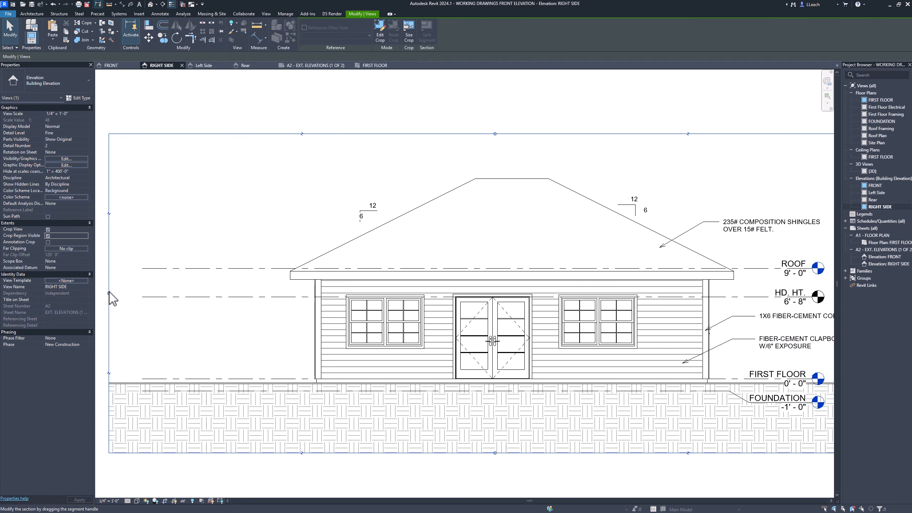
left_click_drag(108, 294, 244, 291)
scroll(374, 255, "up", 2)
scroll(375, 255, "down", 3)
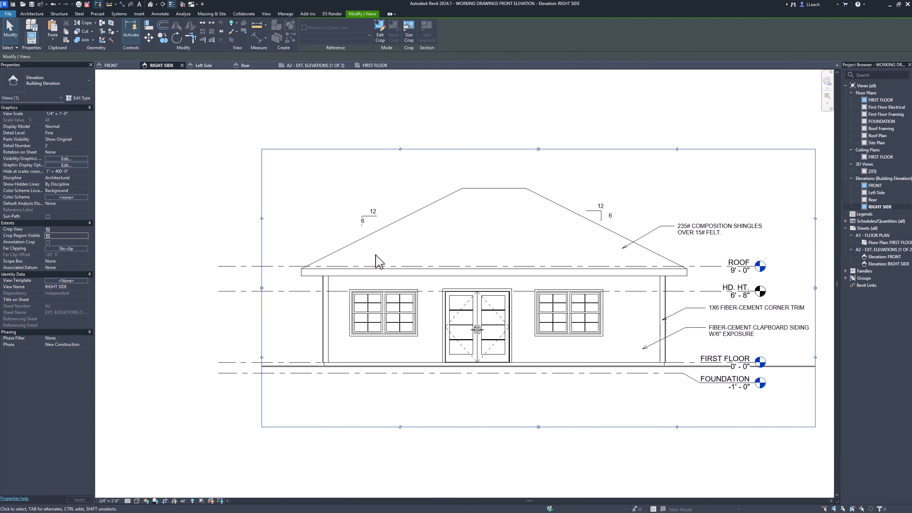
- Tighten the RIGHT SIDE crop region by lowering its top edge towards the roof ridge and raising its bottom edge within the ground hatch
scroll(377, 261, "down", 2)
left_click_drag(498, 174, 500, 185)
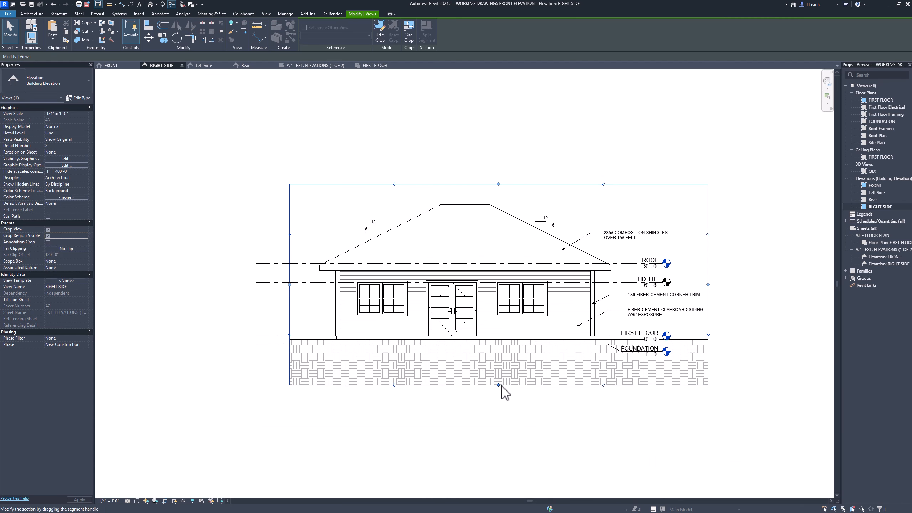
left_click_drag(499, 385, 505, 372)
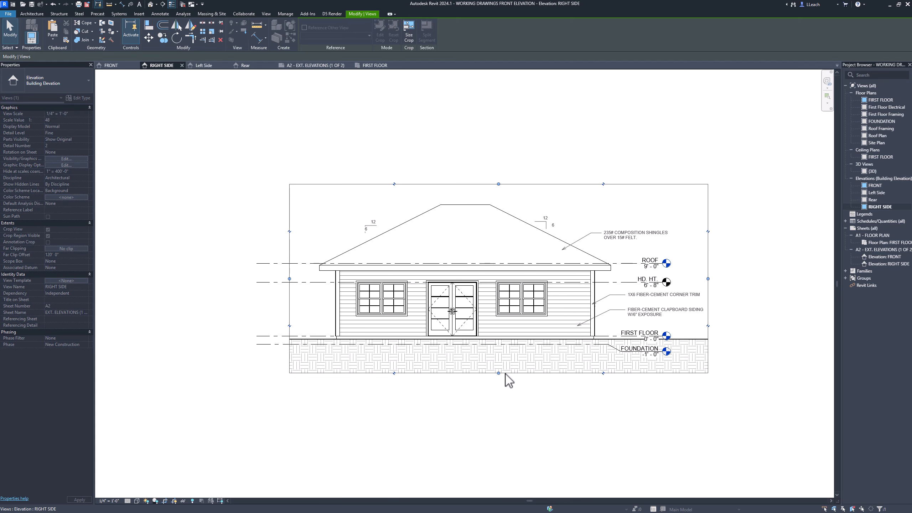
left_click(505, 393)
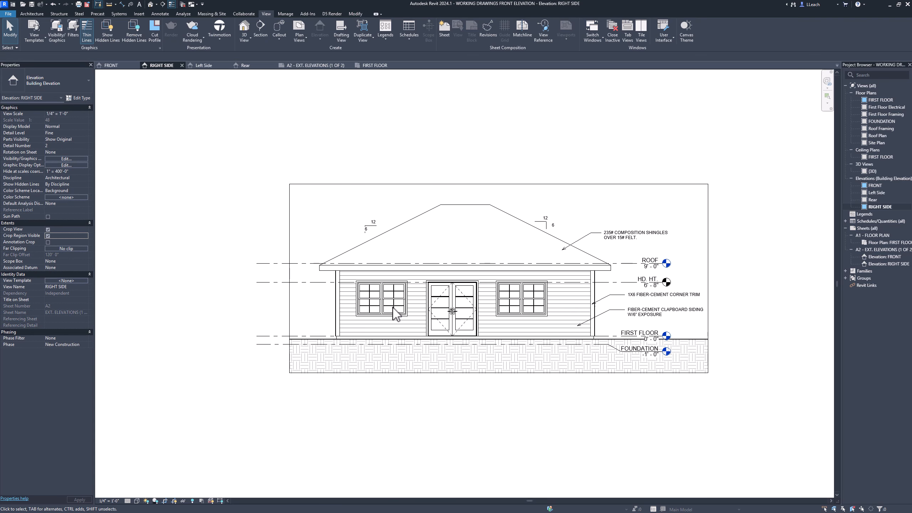
- Hide the tightened crop region in the RIGHT SIDE elevation and go back to sheet A2 to view the full layout
left_click(47, 236)
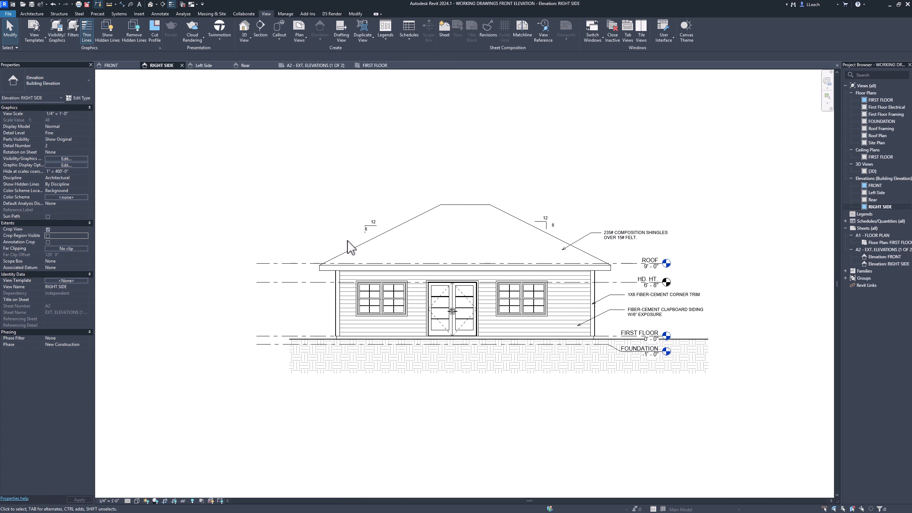
left_click(325, 67)
scroll(177, 265, "down", 1)
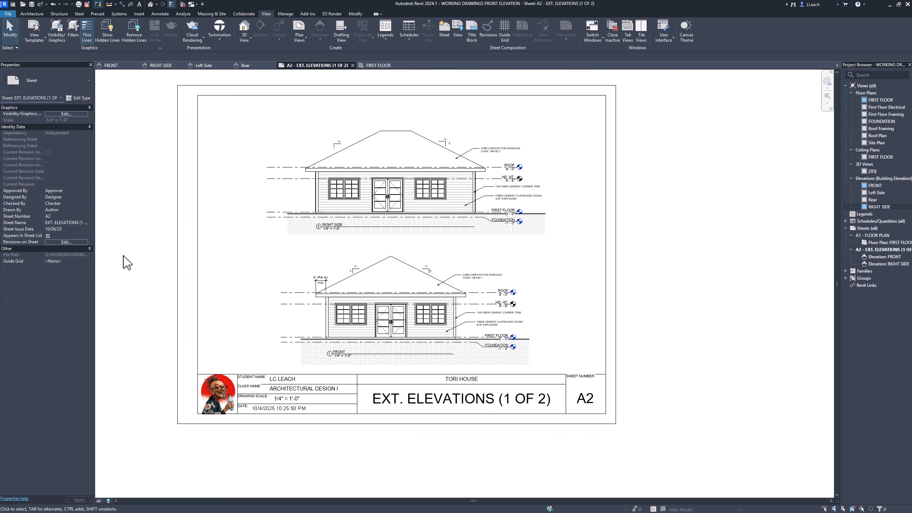